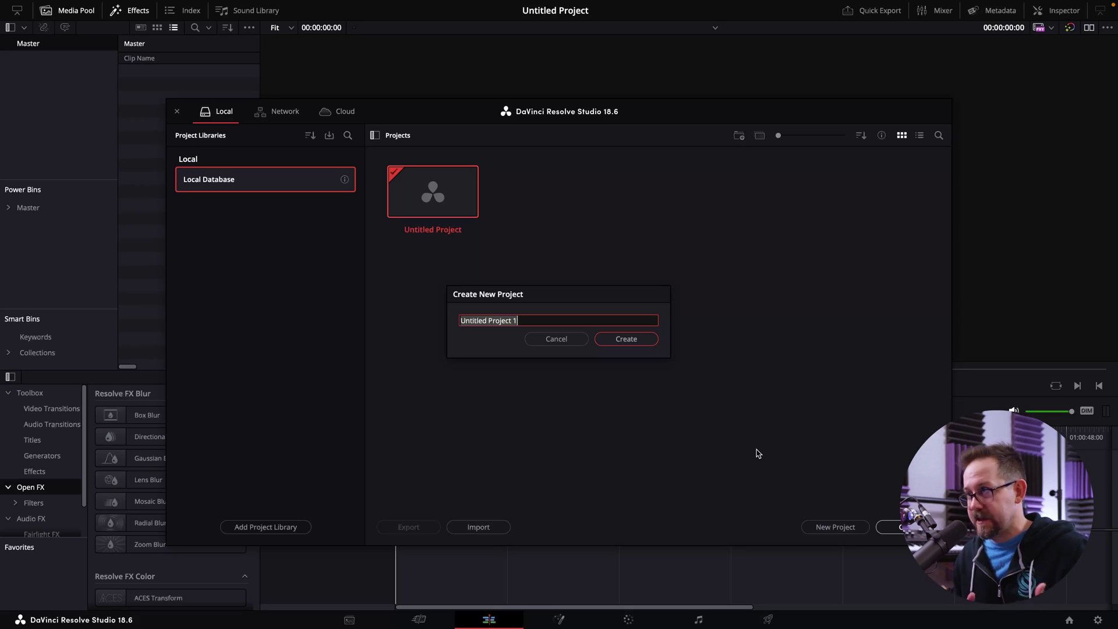
Step: Create a new project named Multi Cam Test
text(Multi Cam Test)
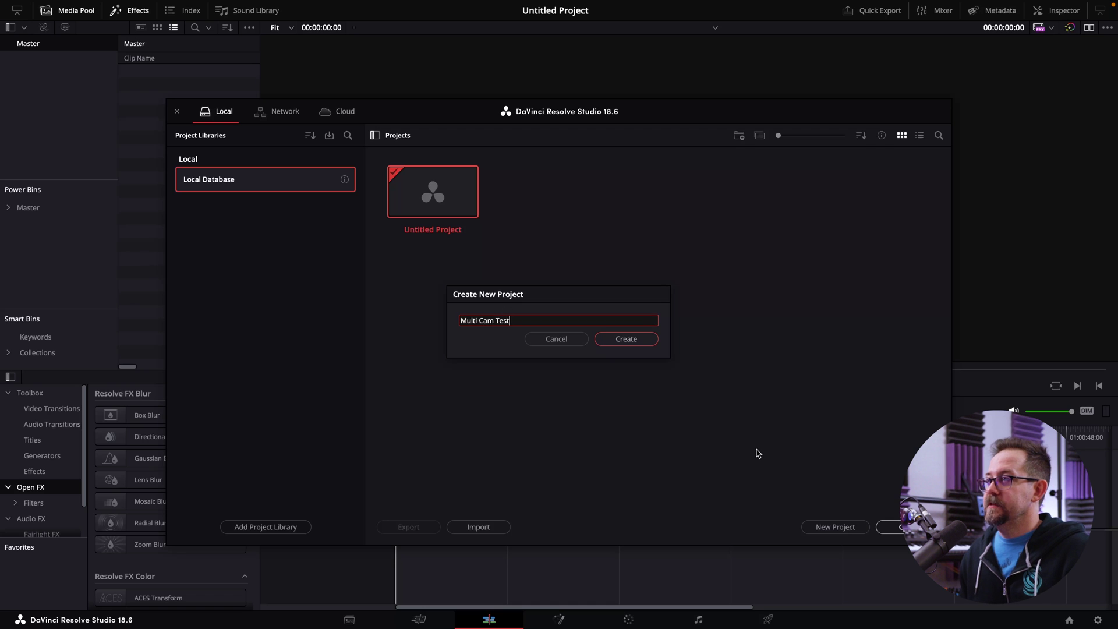
key(Return)
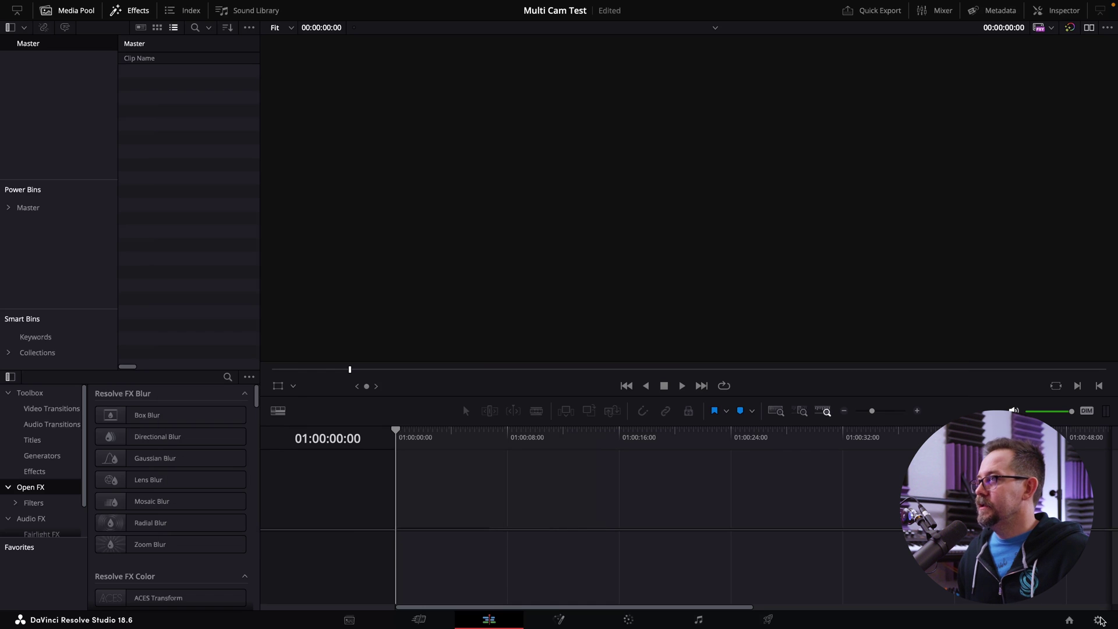
Step: Configure the project for 3840 x 2160 Ultra HD, 23.976 frames per second and DaVinci YRGB Color Managed color science, and save the settings
click(1099, 620)
click(556, 136)
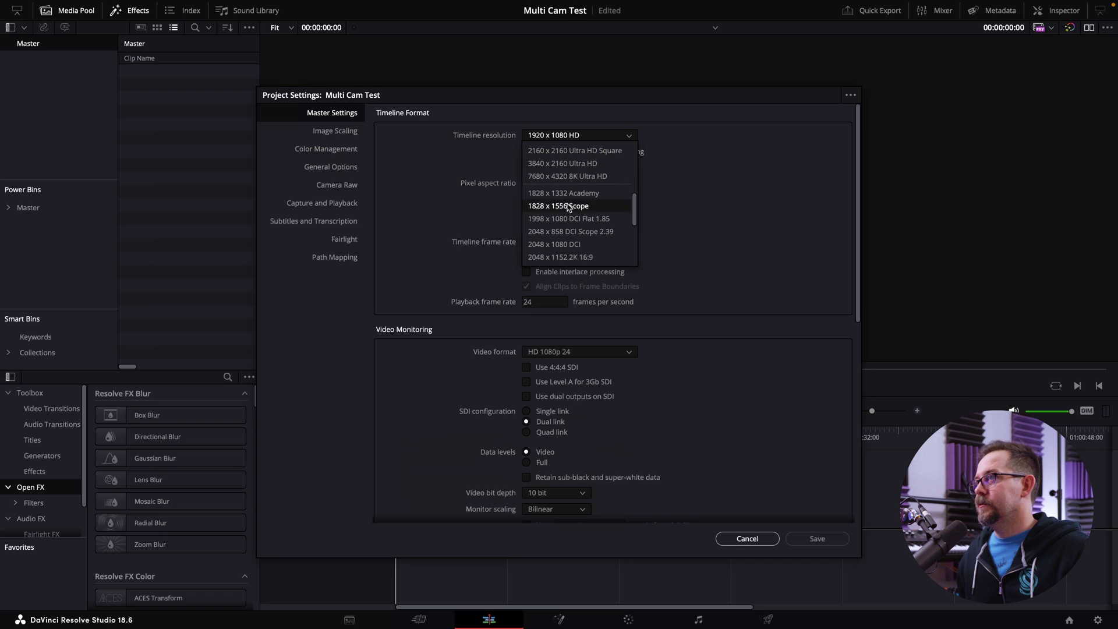
click(548, 186)
click(543, 245)
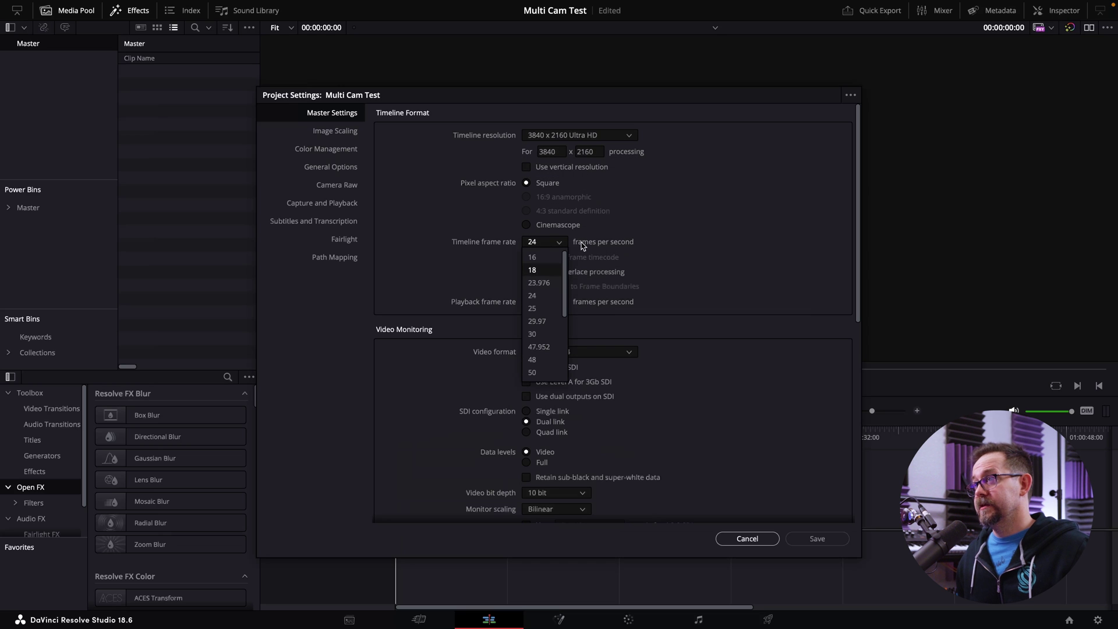
click(541, 285)
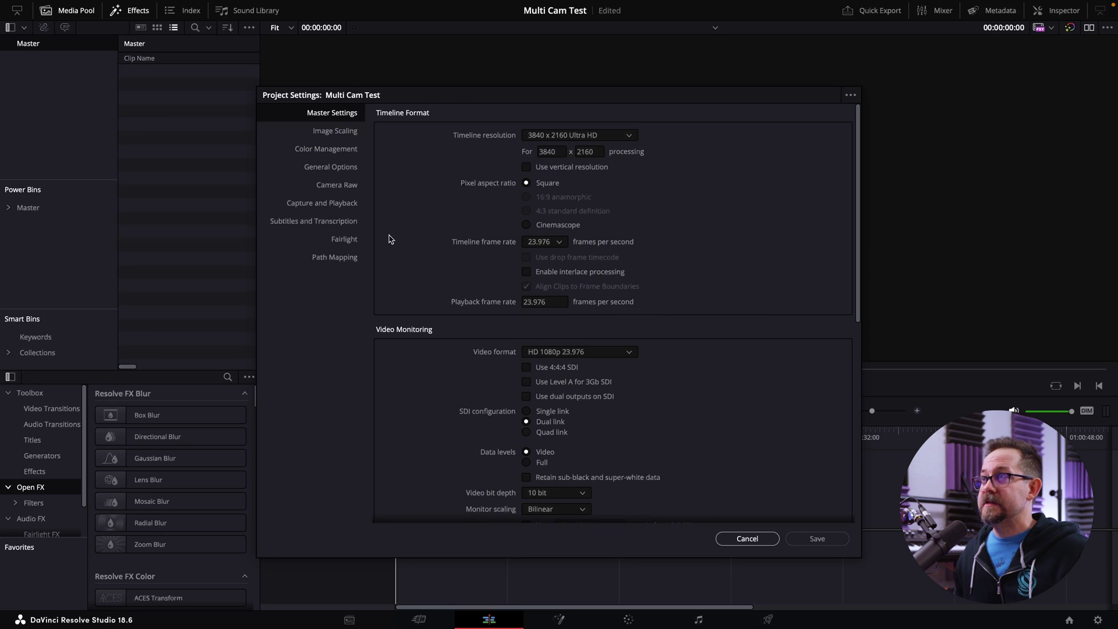
click(326, 149)
click(588, 135)
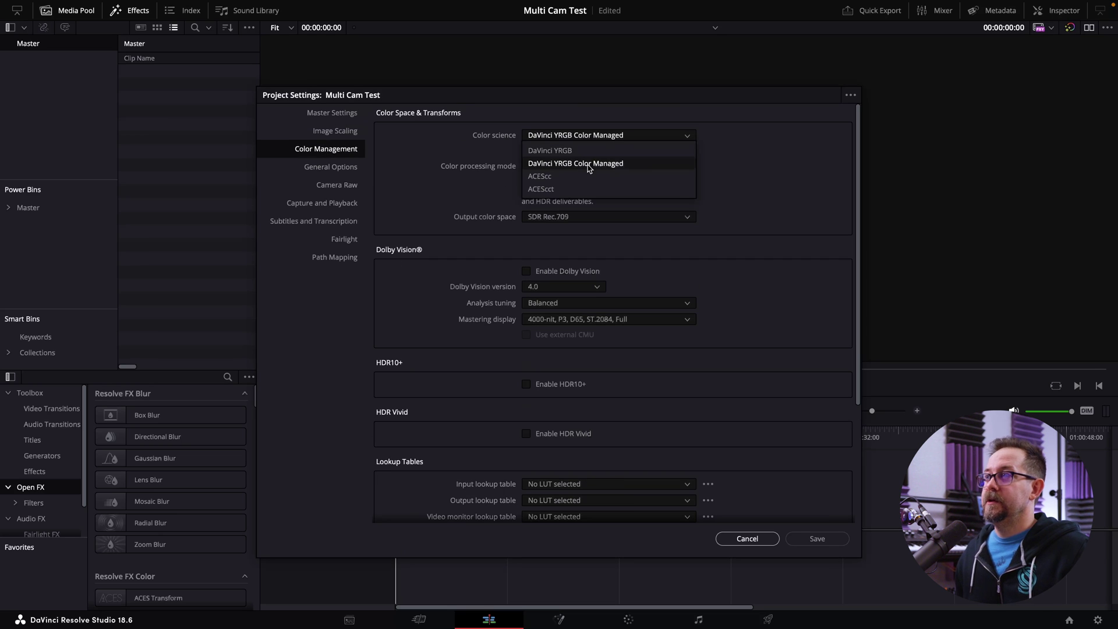
click(589, 165)
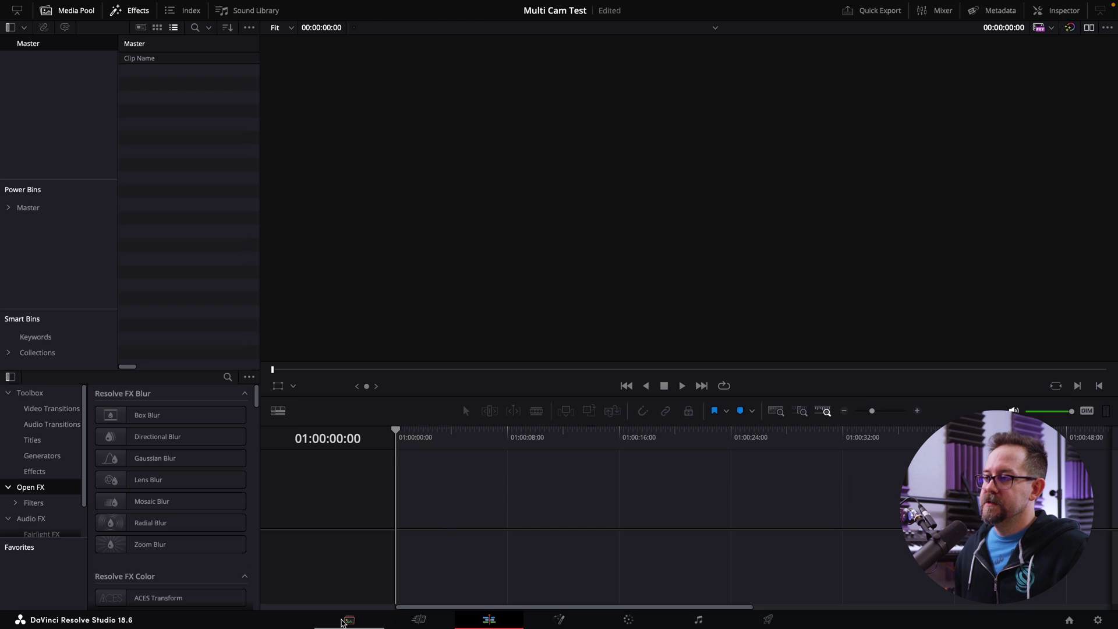
Step: Create a bin named Media in the media pool and import the camera, screen recording and audio files into it
click(348, 620)
right_click(421, 502)
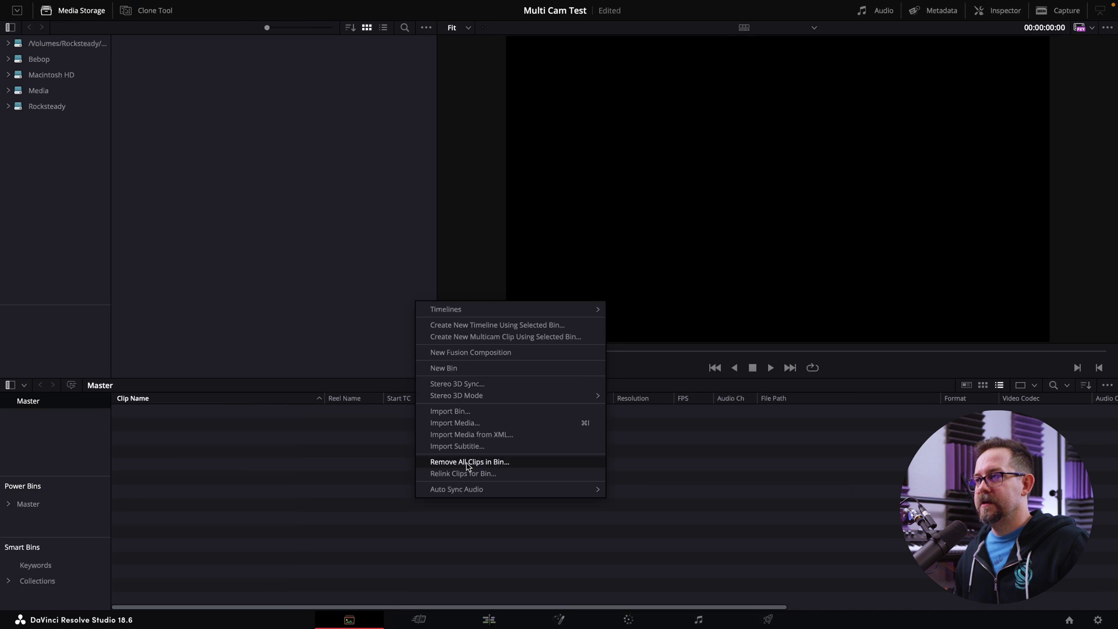
click(462, 369)
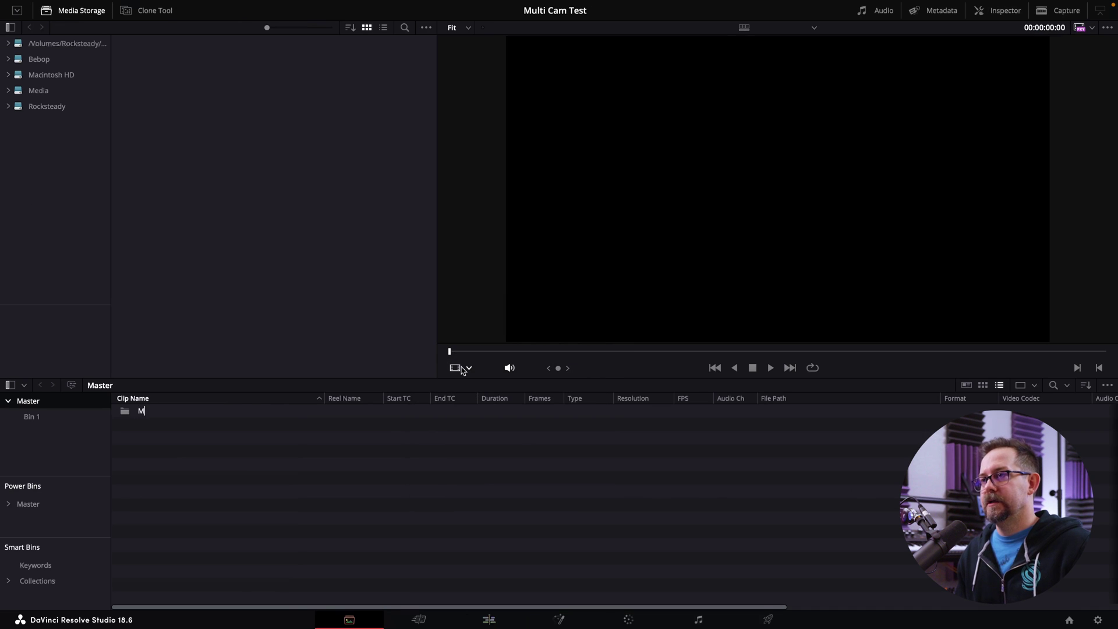
double_click(153, 413)
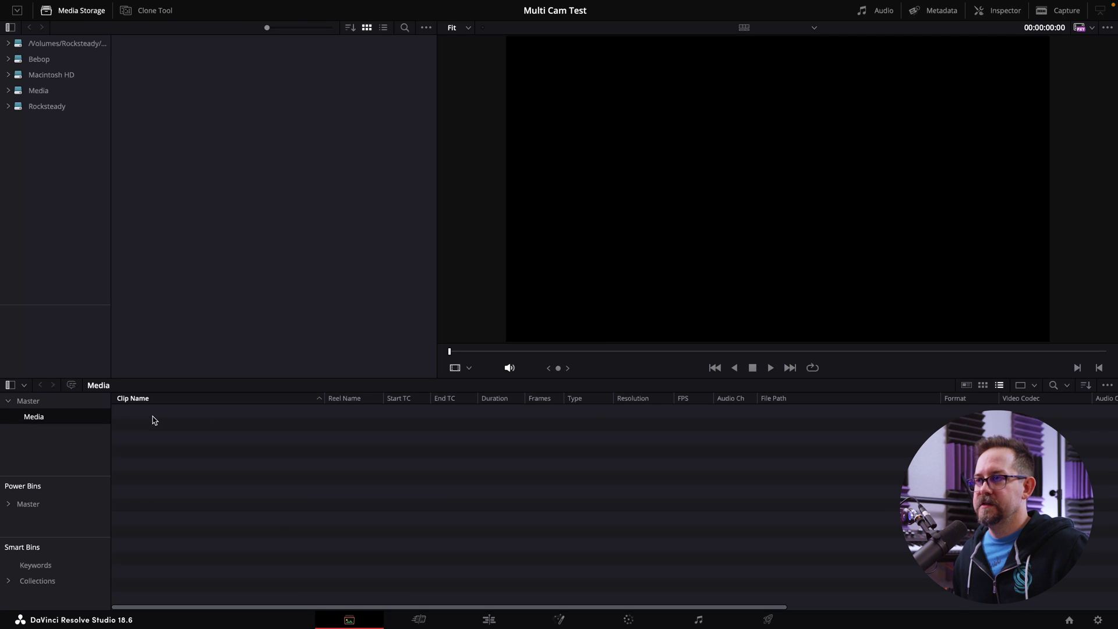
drag(657, 609, 652, 517)
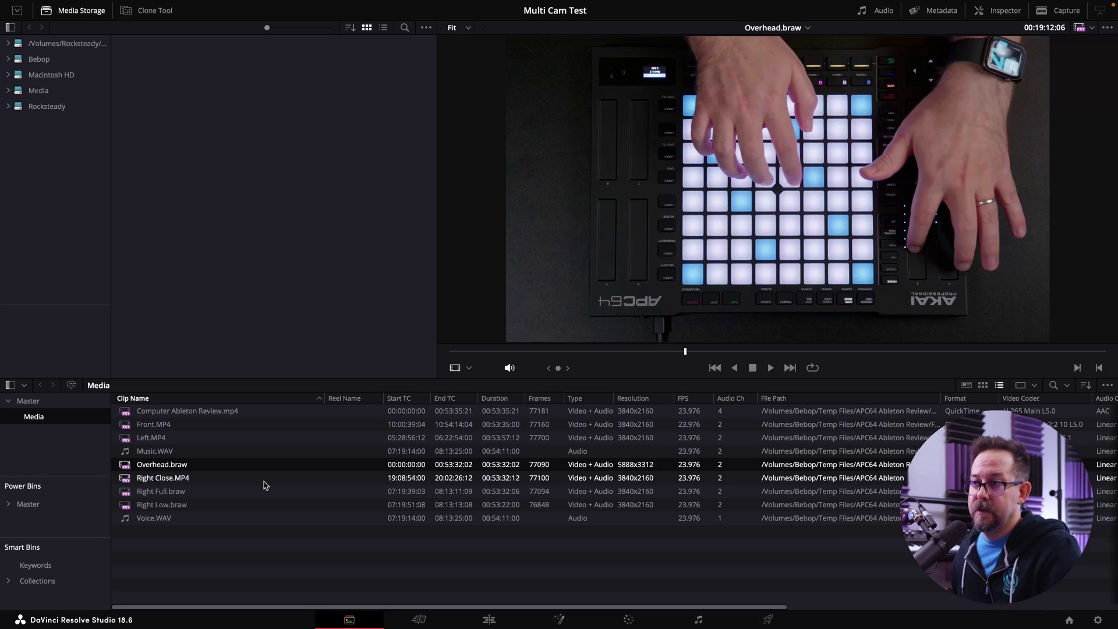
Step: Examine the Voice.WAV waveform near its start and park the playhead on the first loud spike to read its timecode
click(156, 518)
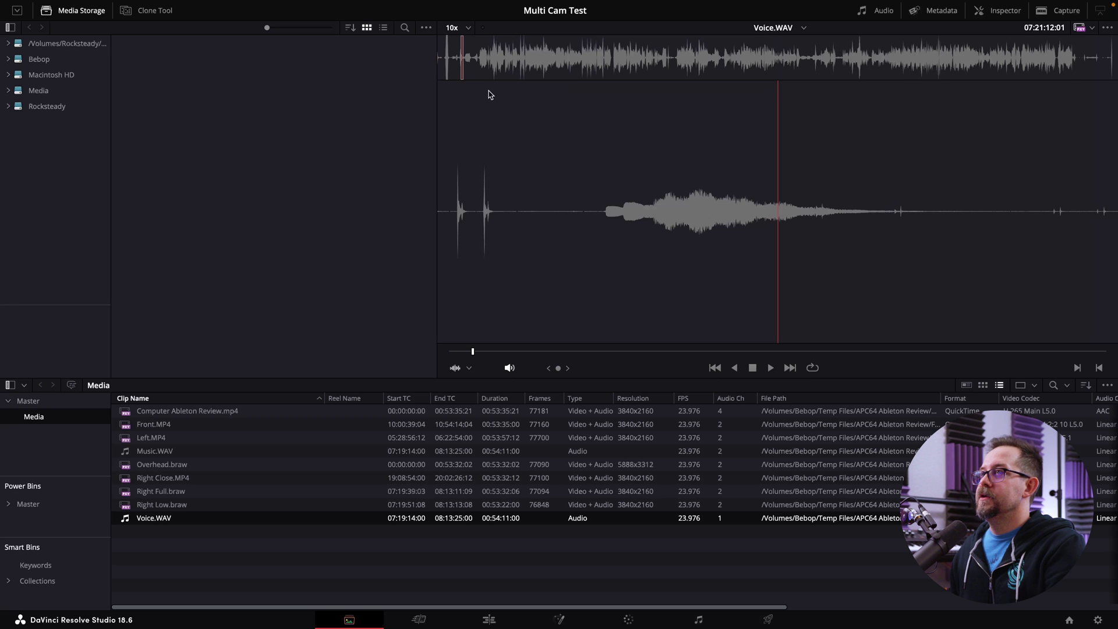
click(447, 63)
drag(447, 63, 448, 64)
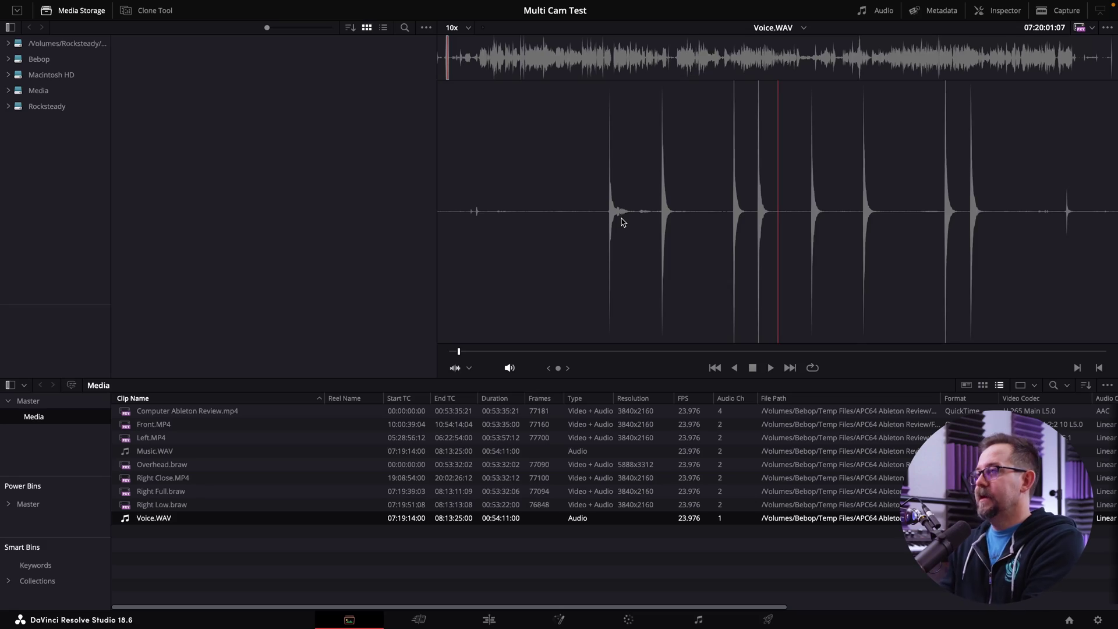
scroll(623, 222, left, 10)
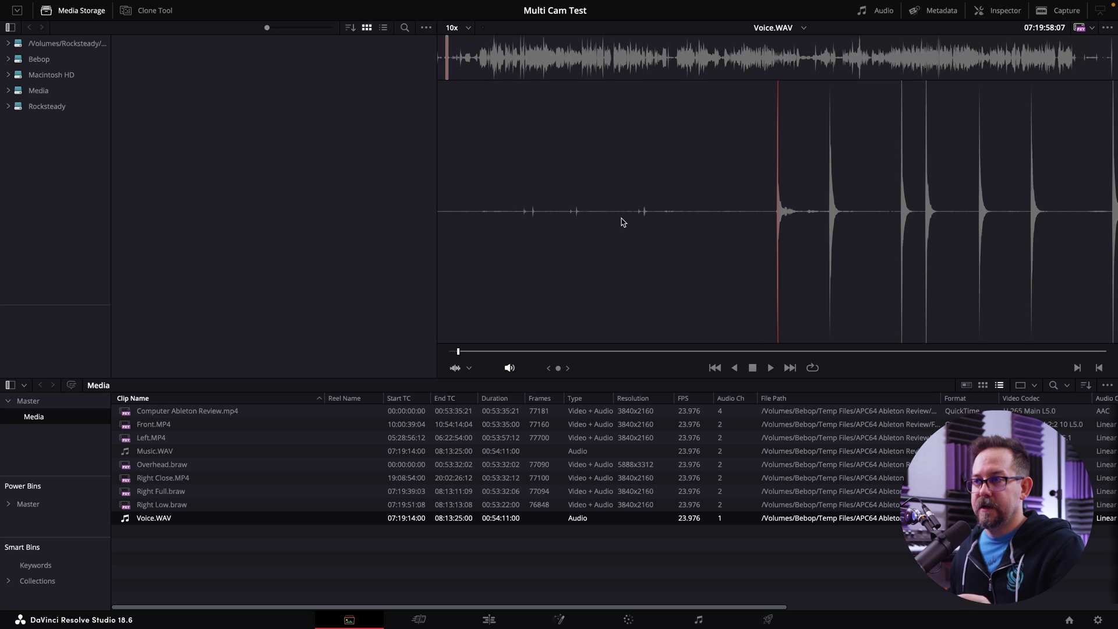
Step: Display the Right Low.braw clip's audio waveform and examine the timecode at its first loud spike frame by frame
click(798, 504)
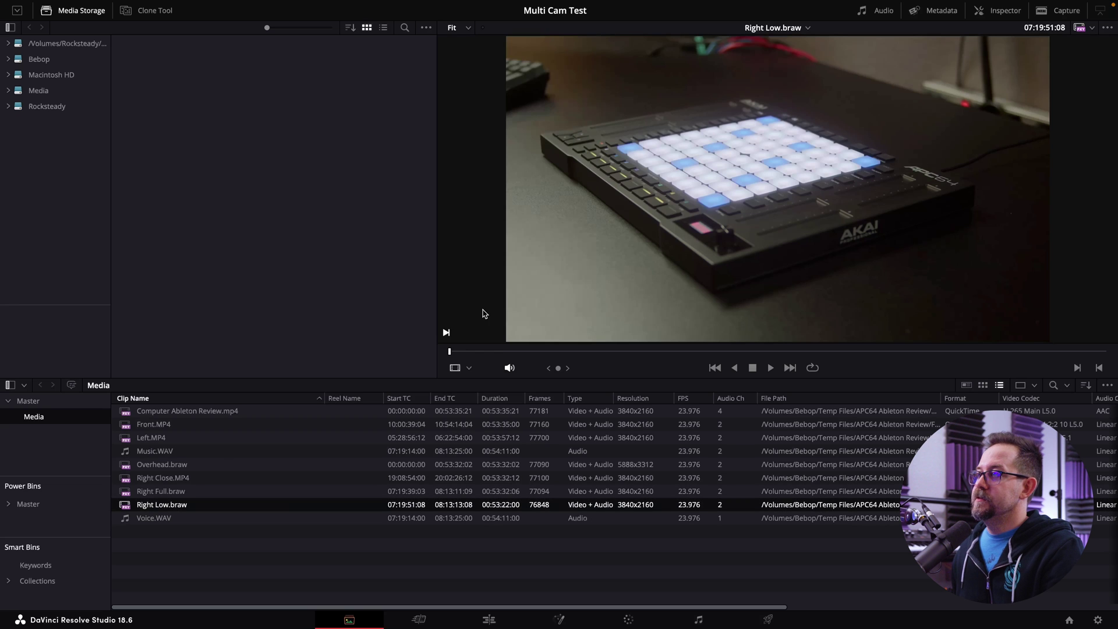
click(470, 368)
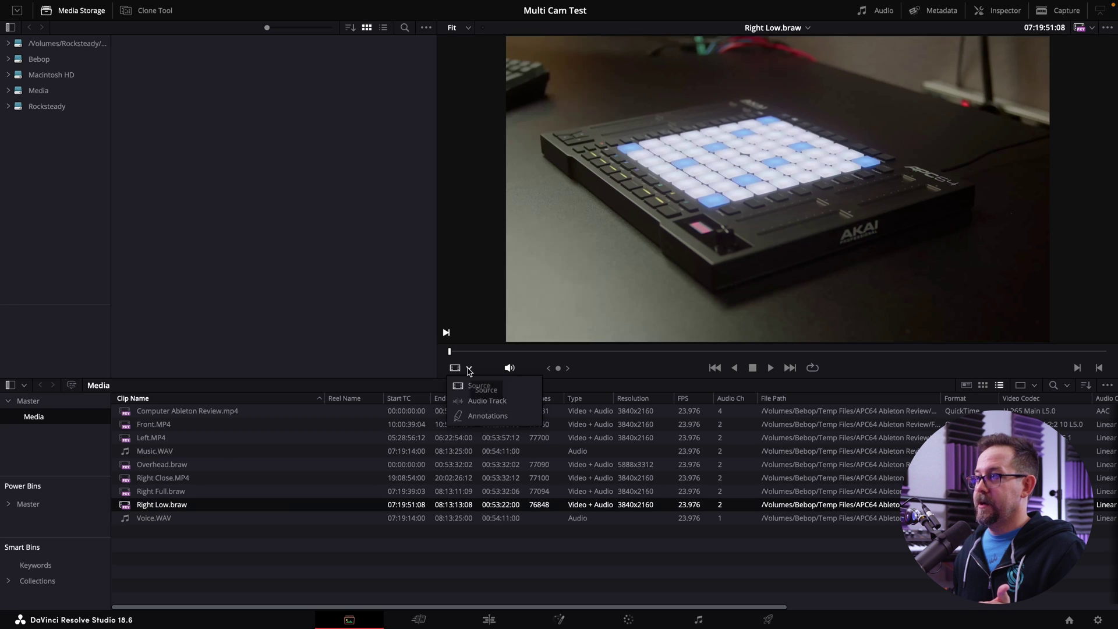
click(488, 400)
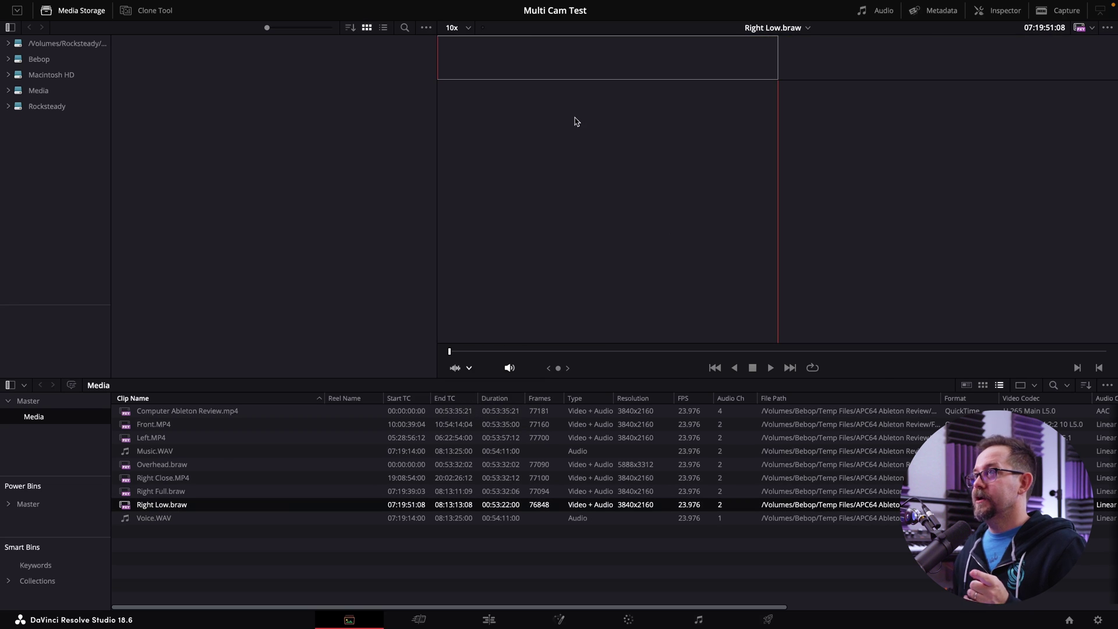
drag(477, 66, 439, 77)
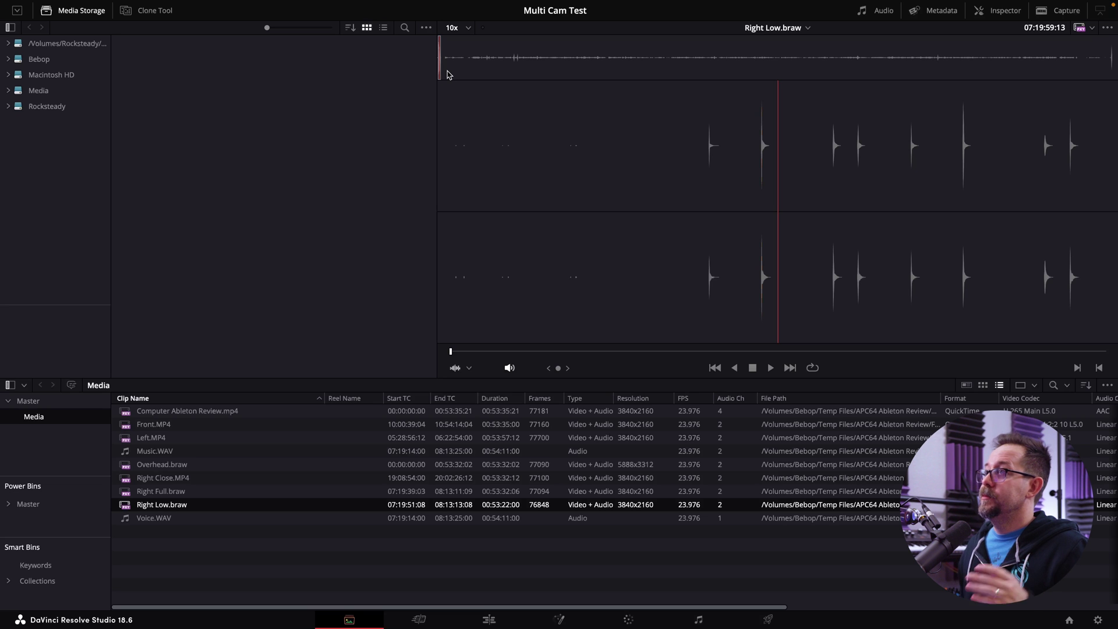
drag(447, 71, 448, 71)
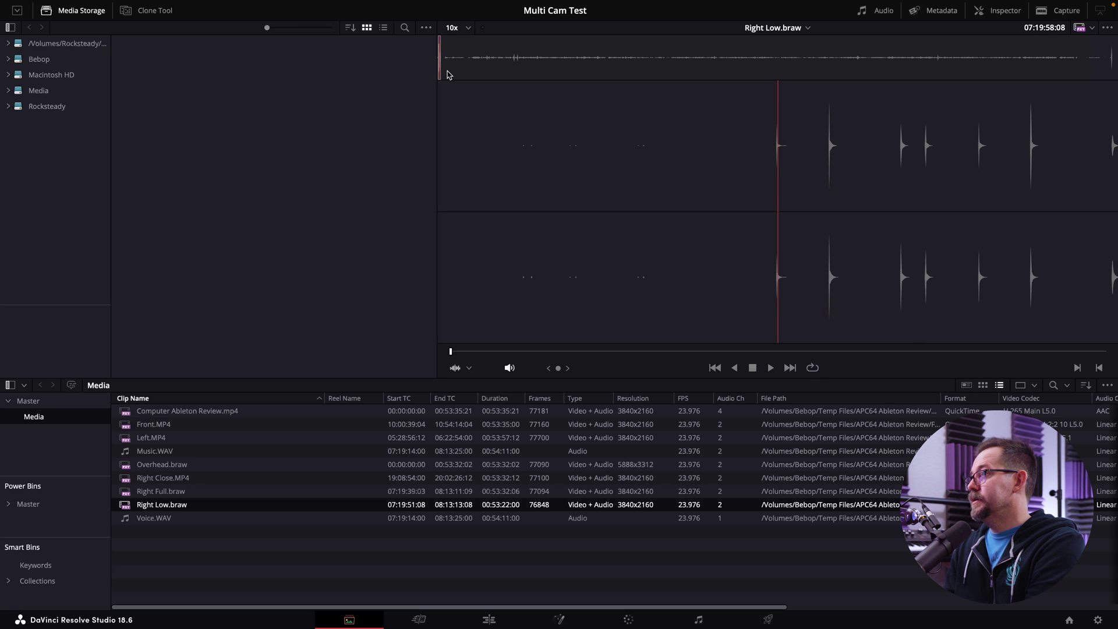
key(Right)
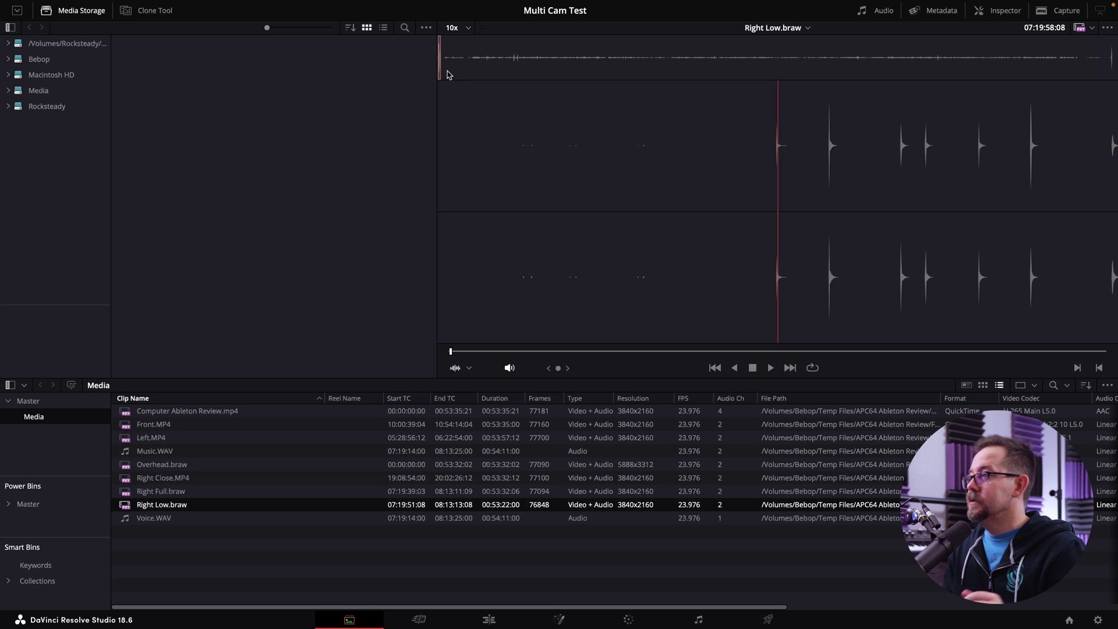
key(Right)
key(Right)
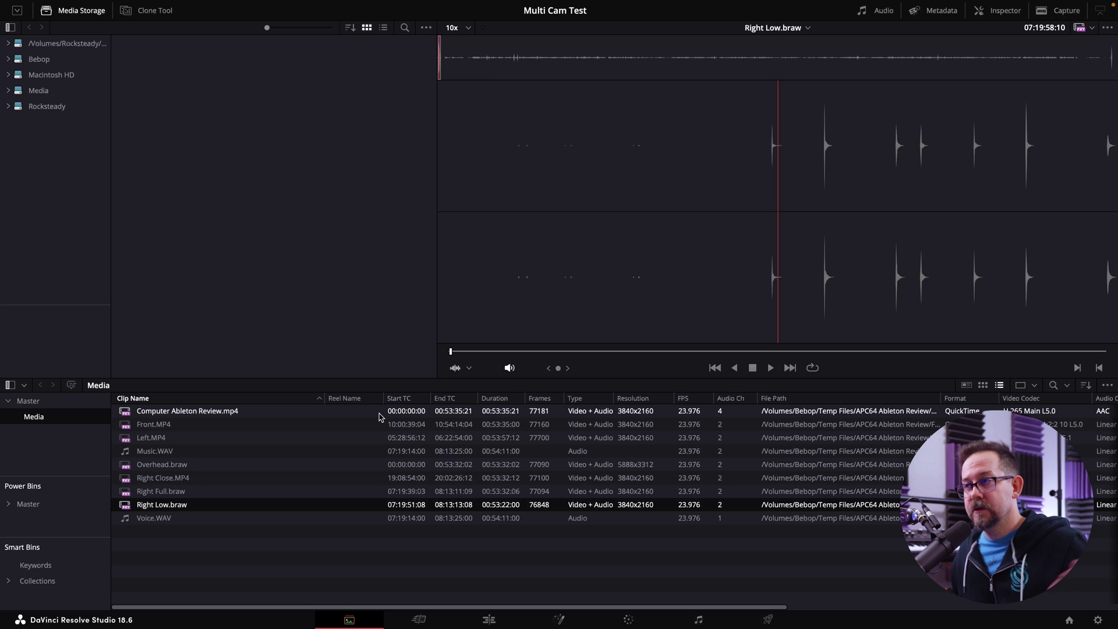
Step: Update the timecode of Computer Ableton Review.mp4 from its audio track
click(222, 412)
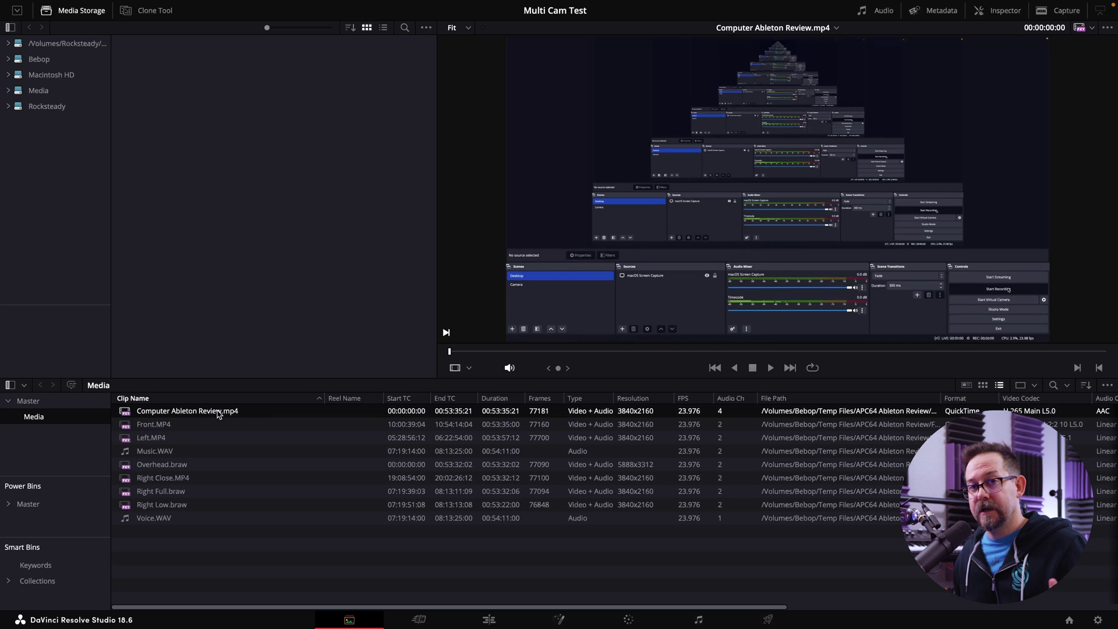
right_click(218, 414)
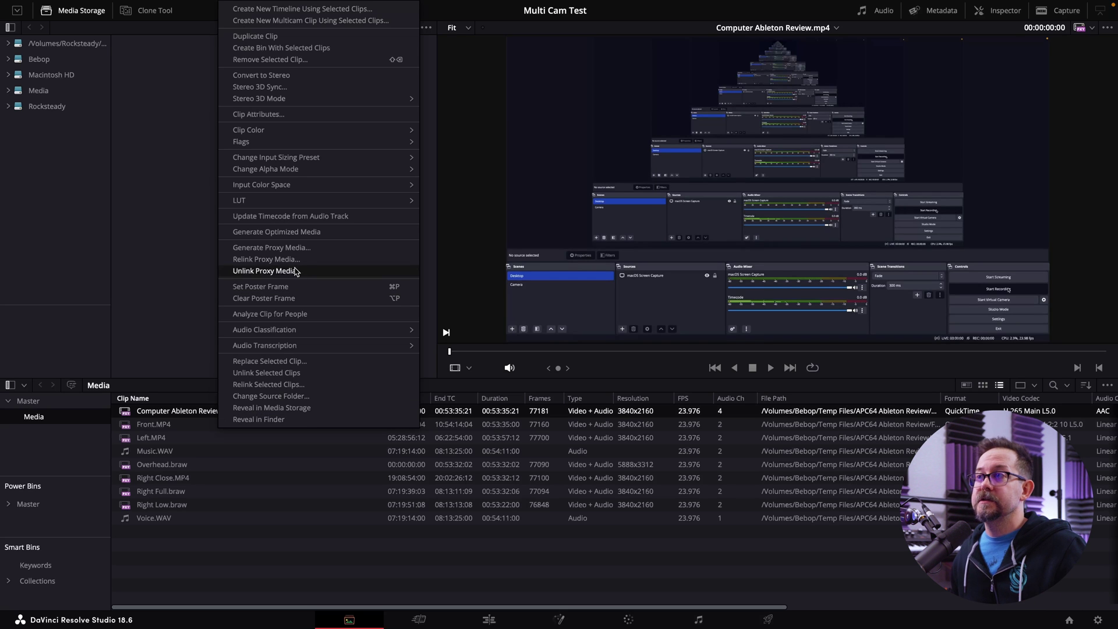
click(277, 216)
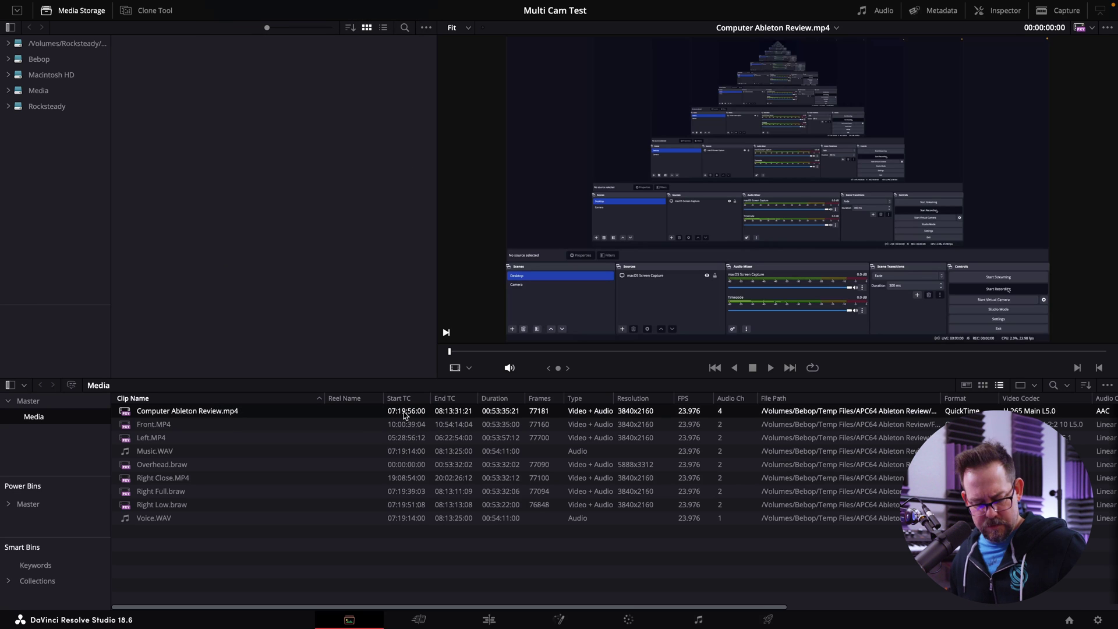
key(super+z)
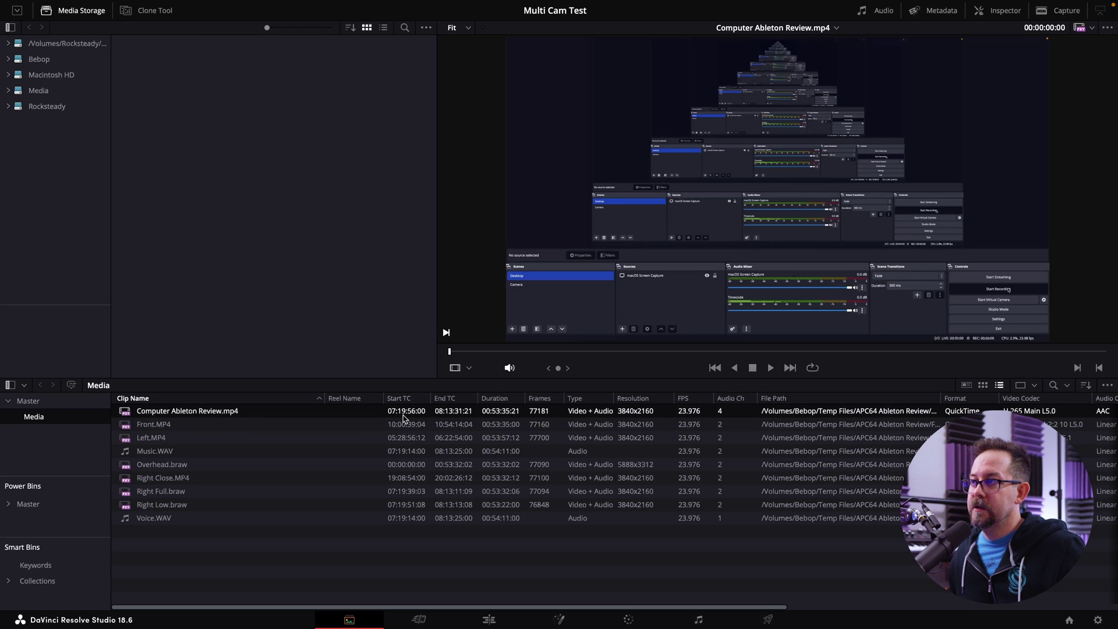
Step: Update the timecode of Front.MP4, Left.MP4, Overhead.braw and Right Close.MP4 from their audio tracks
click(358, 438)
click(303, 480)
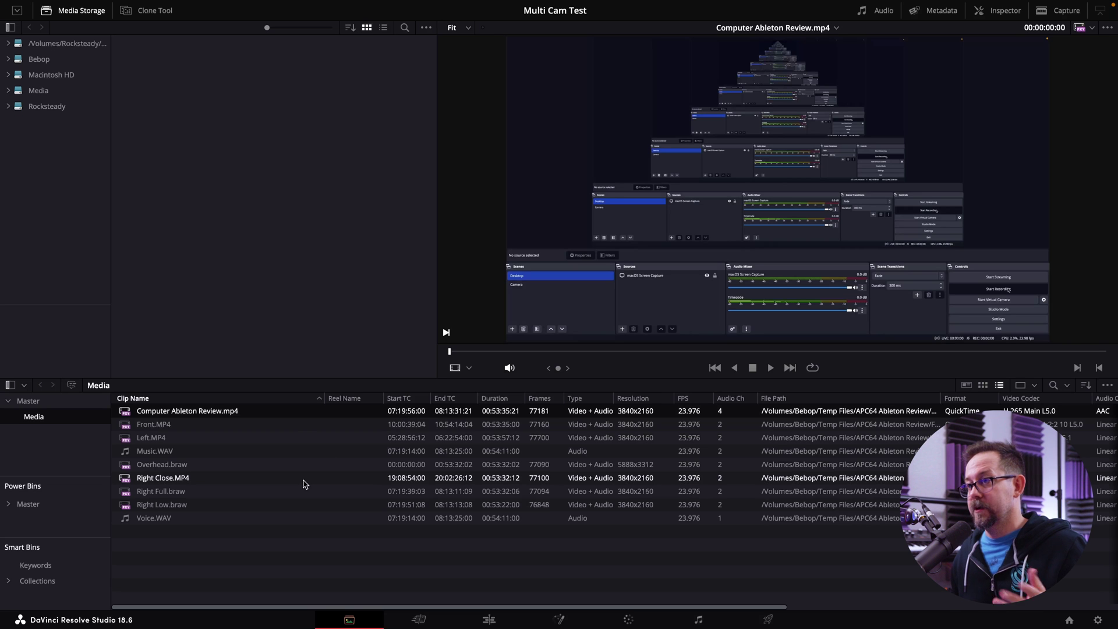
click(154, 424)
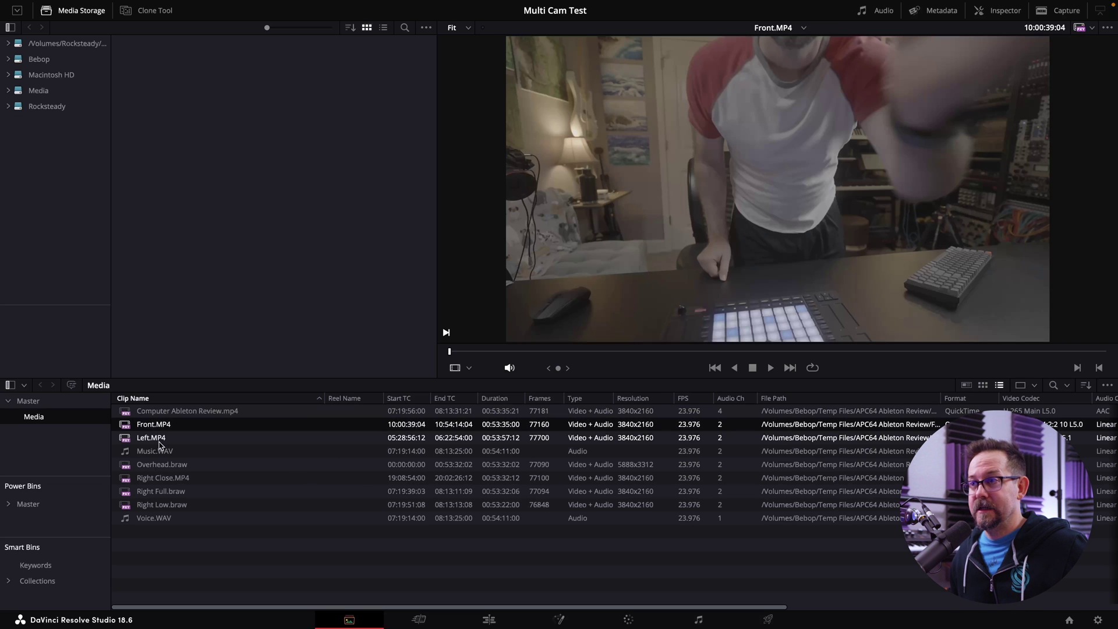
right_click(154, 438)
click(175, 425)
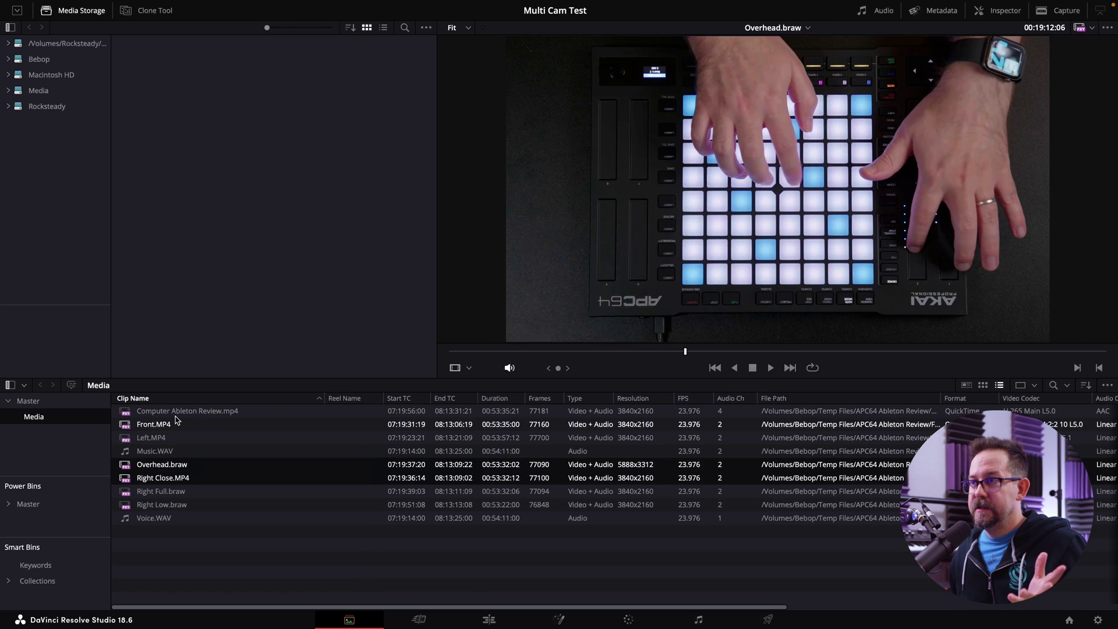
super+click(175, 424)
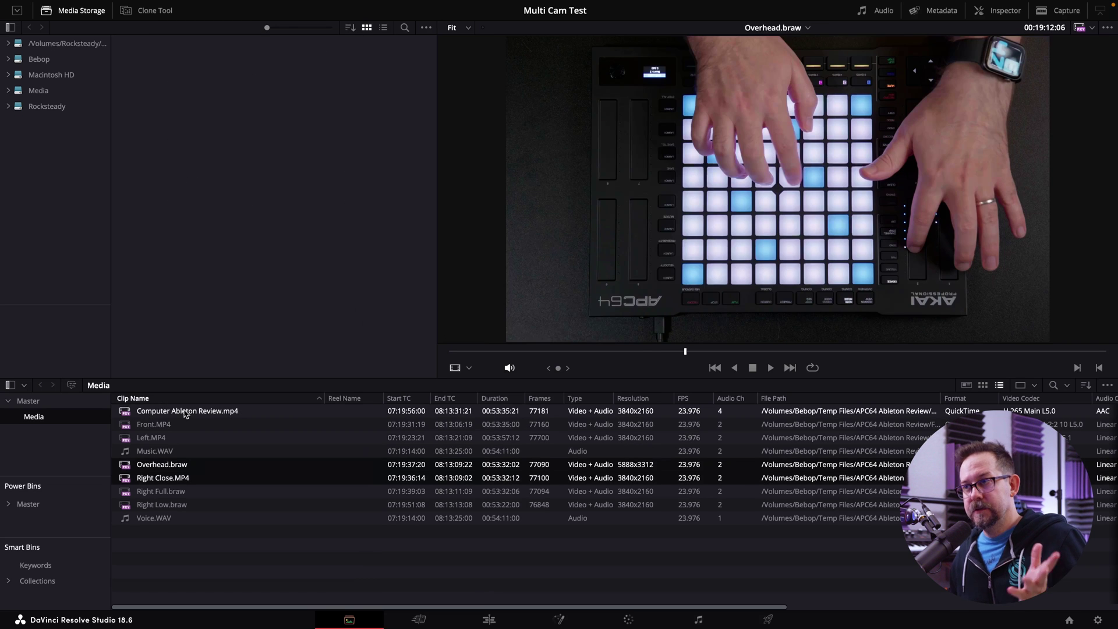
Step: Set the rotation angle of the Overhead.braw clip to 180 degrees in its transform properties
click(177, 491)
click(173, 466)
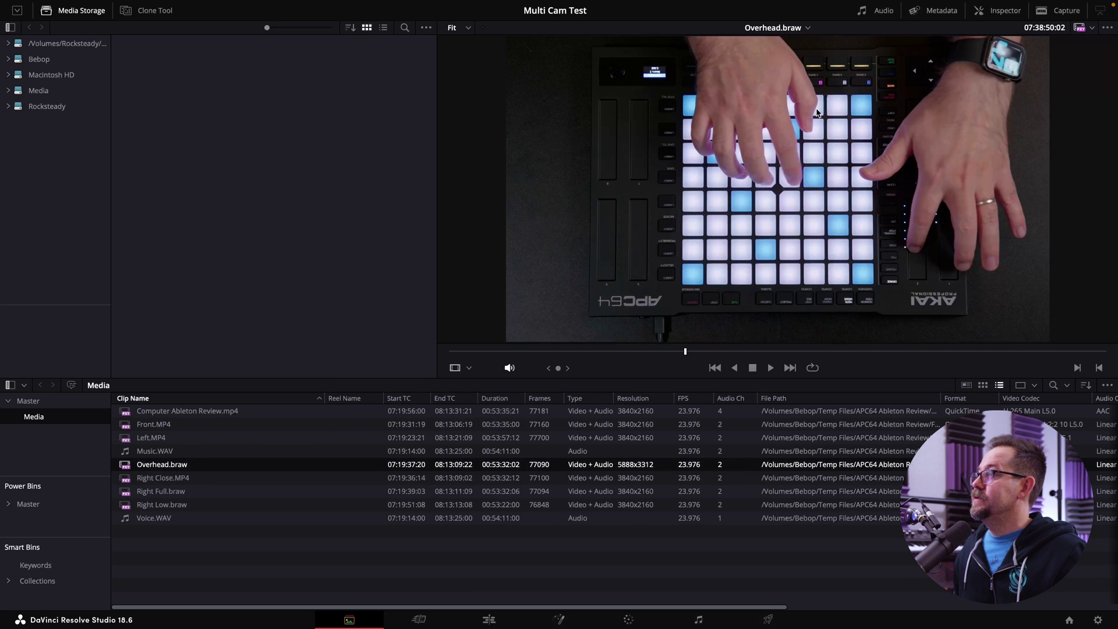
click(1006, 11)
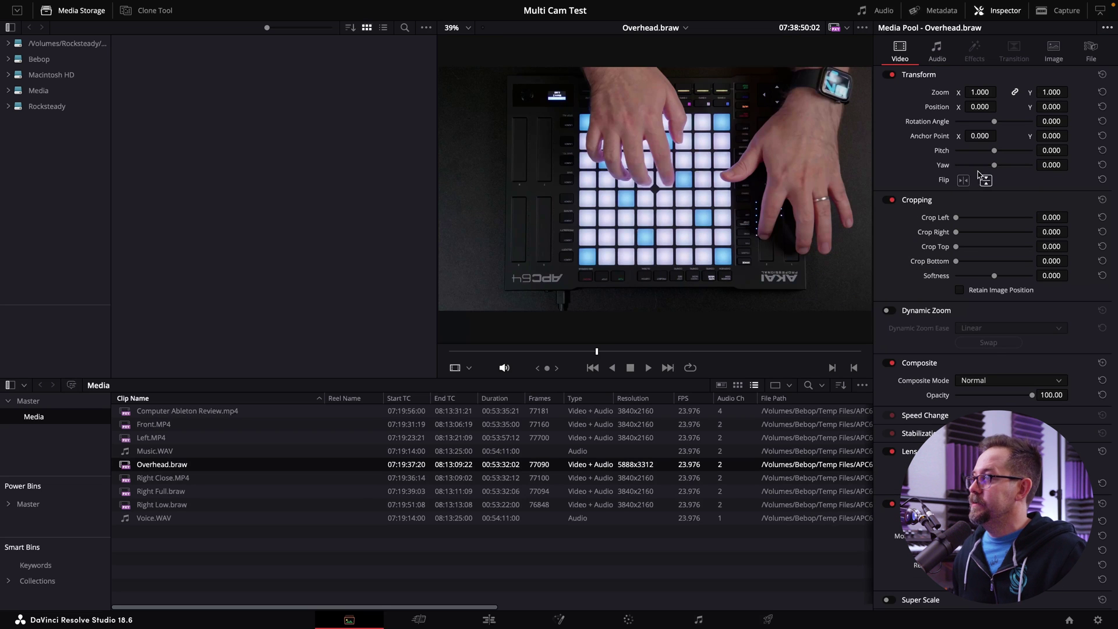
click(1059, 122)
text(1)
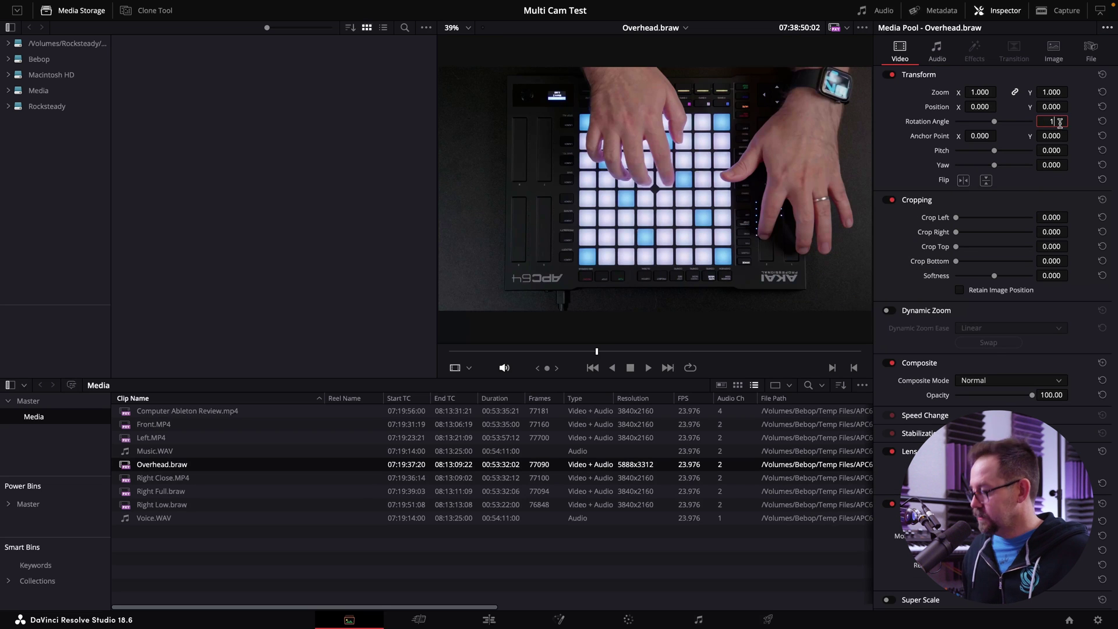
text(80)
key(Return)
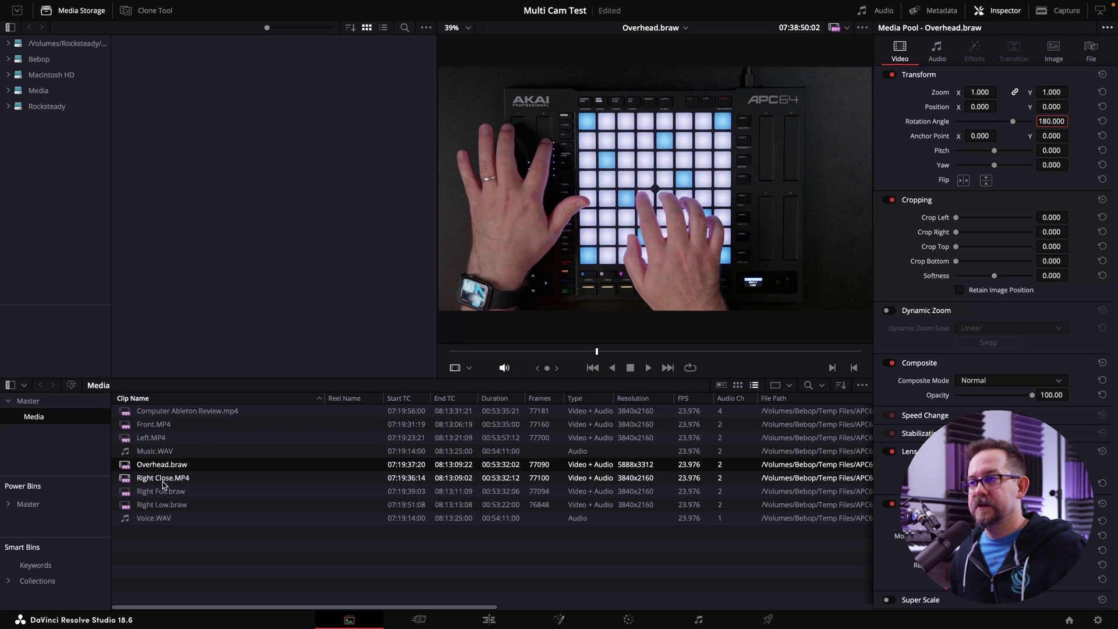
Step: Set the Front.MP4 clip's input color space to Sony S-Gamut3.Cine/S-Log3
click(160, 426)
drag(581, 352, 679, 353)
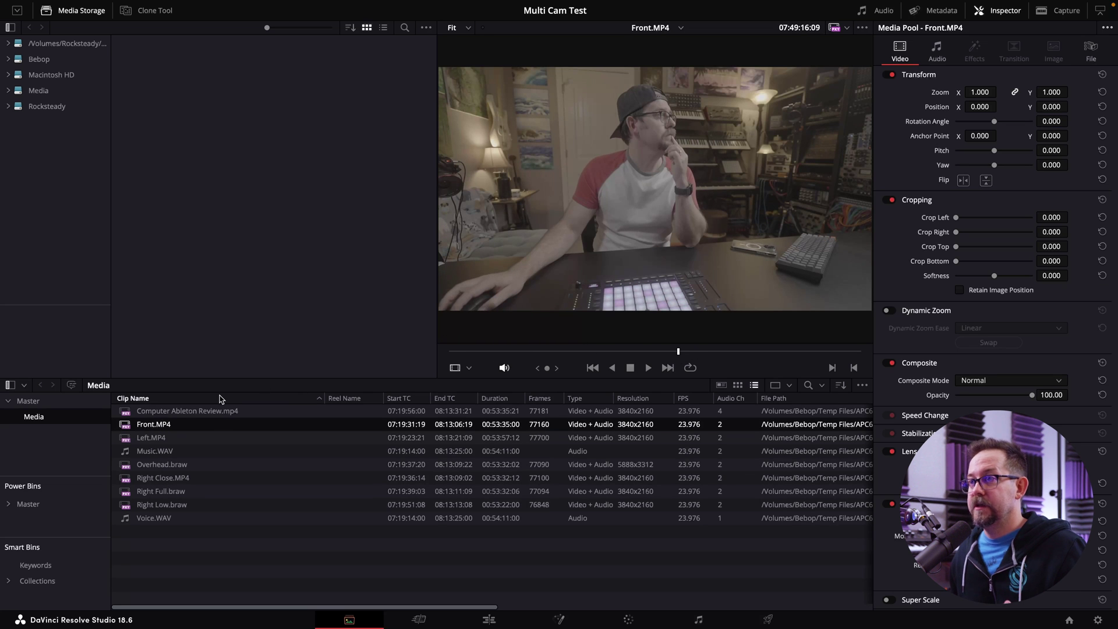
right_click(161, 426)
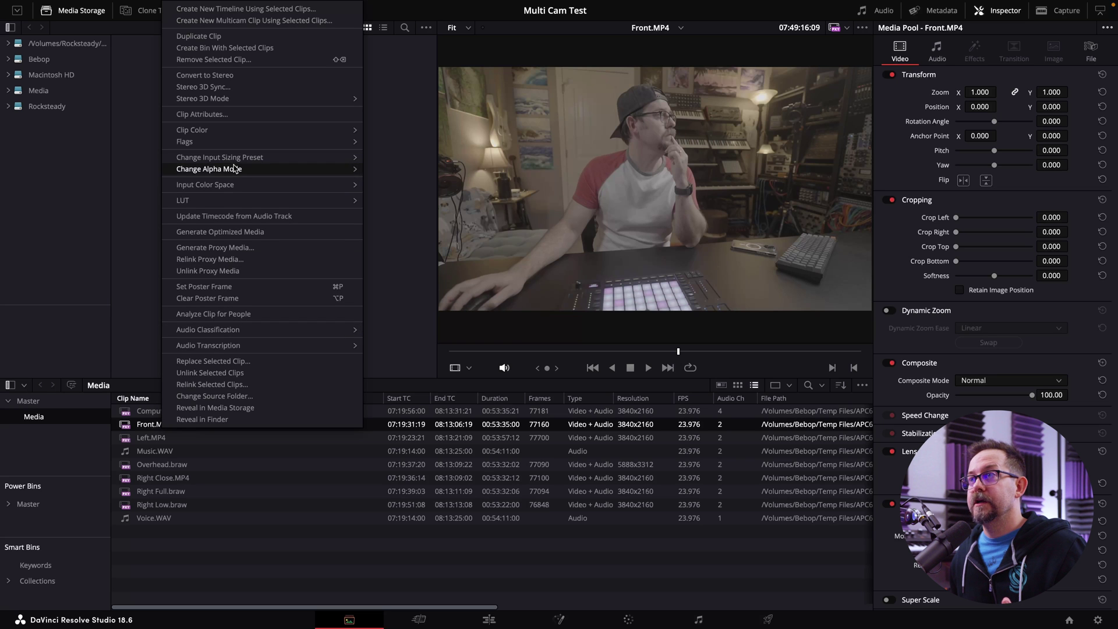
mouse_move(237, 186)
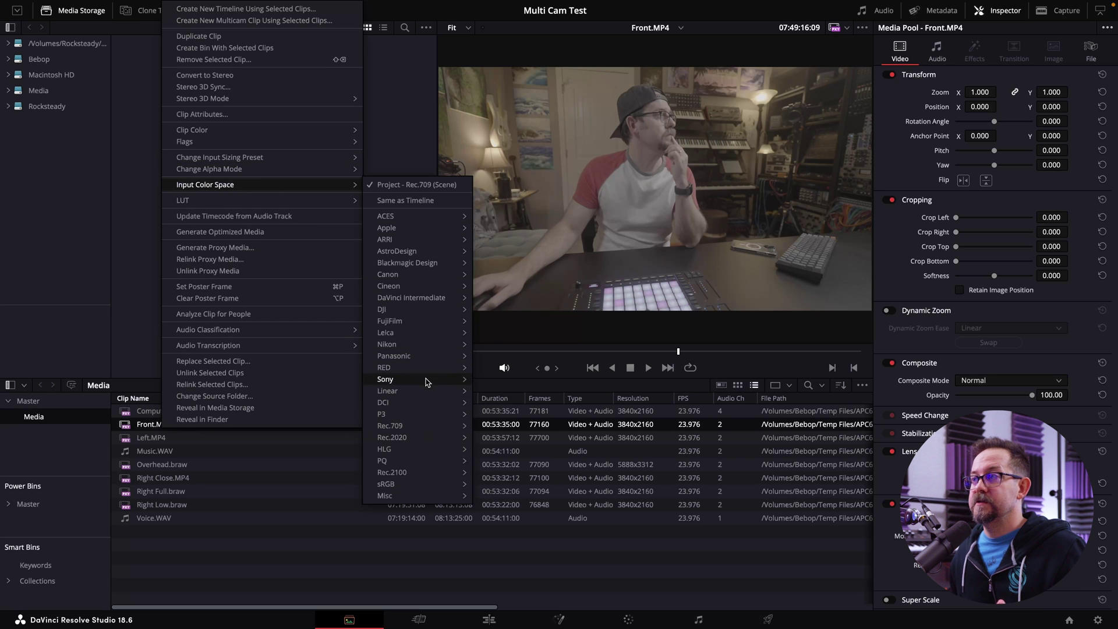
mouse_move(425, 380)
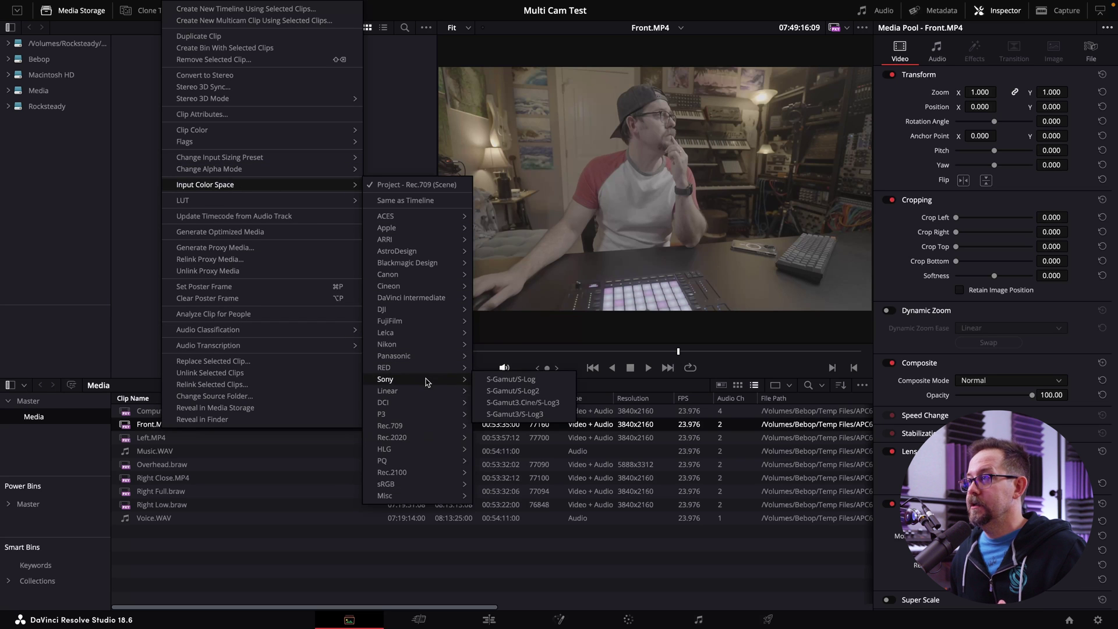
click(523, 403)
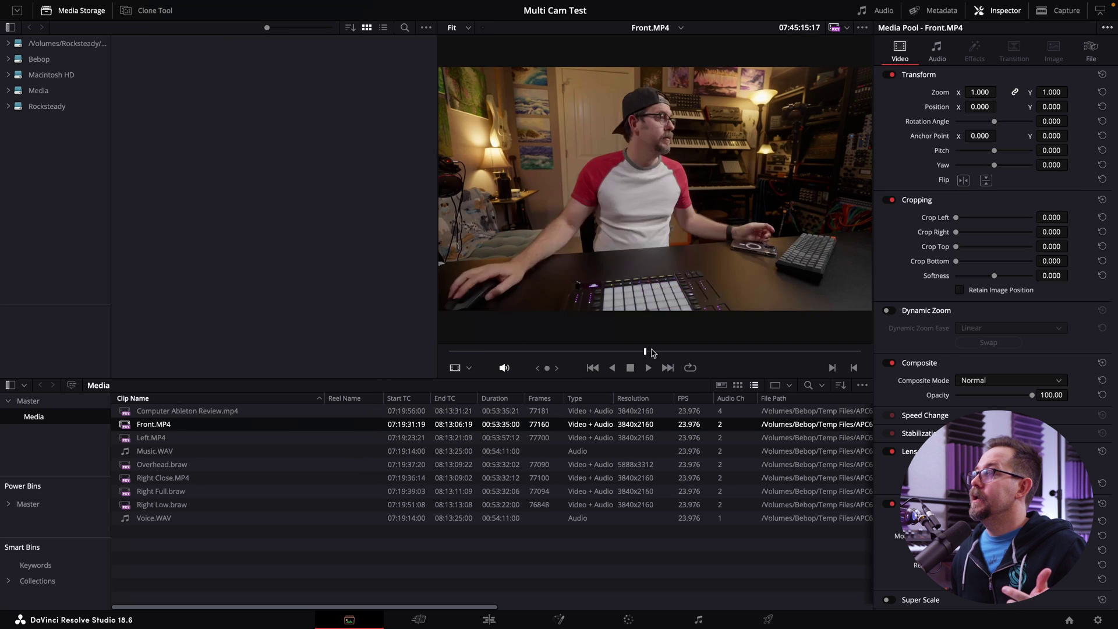
Step: Disable all proxies and set the Left.MP4 clip's input color space to Panasonic V-Gamut/V-Log
click(846, 27)
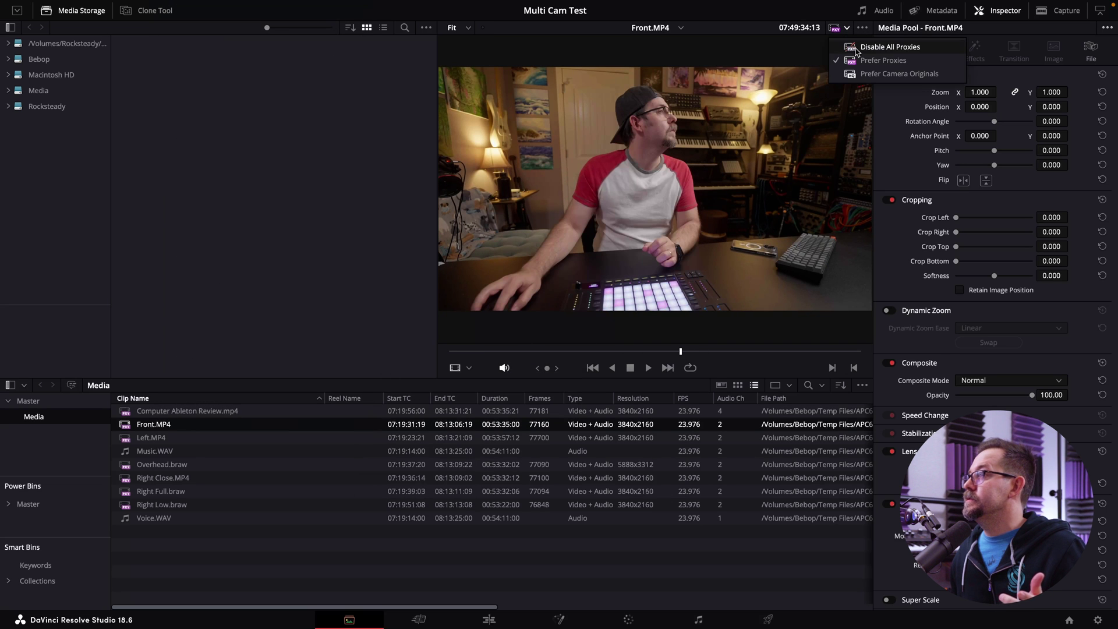
click(856, 47)
right_click(156, 439)
mouse_move(312, 197)
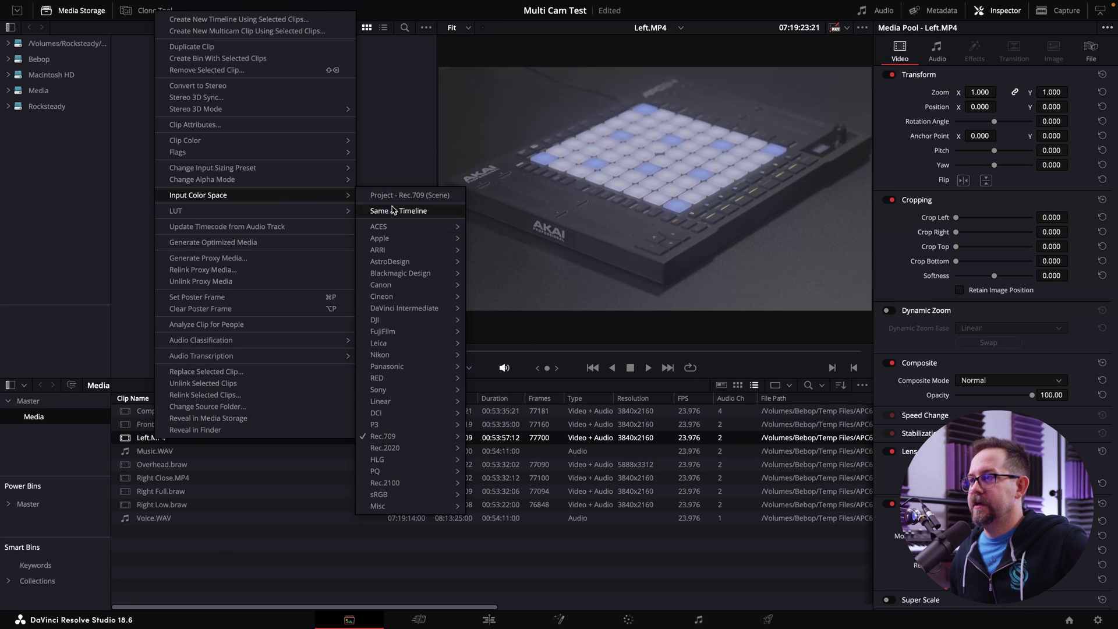
mouse_move(412, 367)
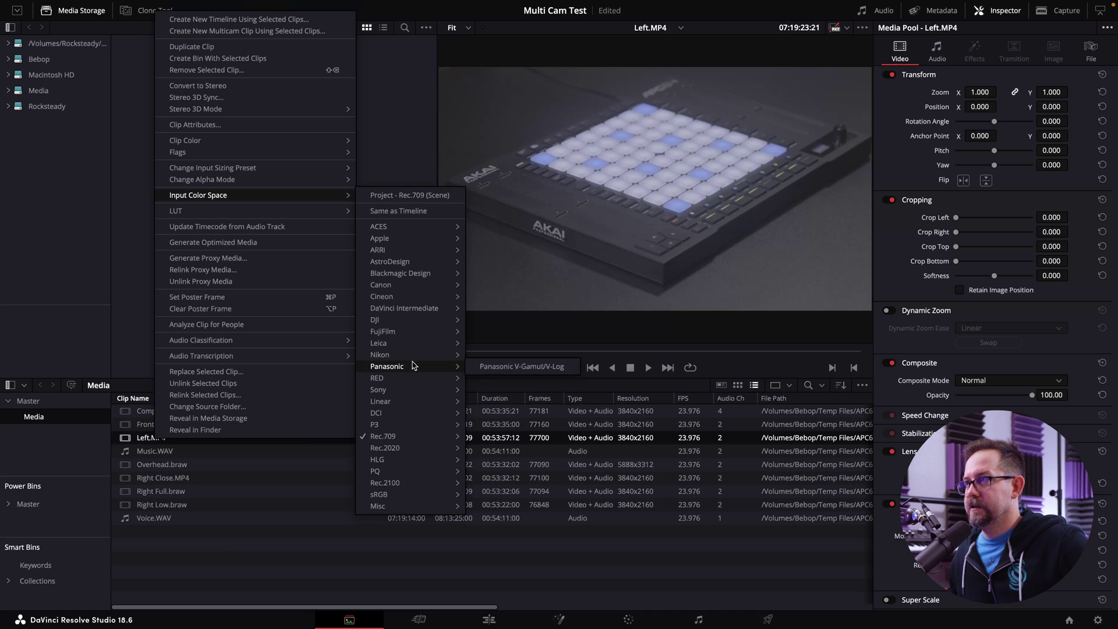
click(508, 368)
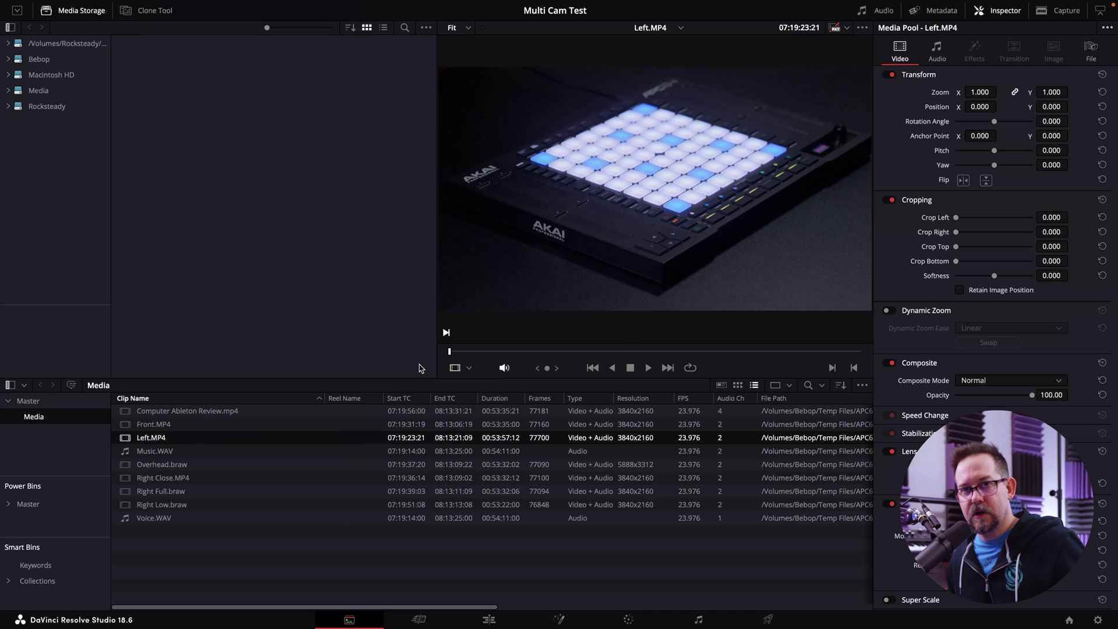
Step: Check the Overhead.braw footage and set the Right Close.MP4 clip's input color space to a Sony S-Gamut/S-Log option
click(182, 466)
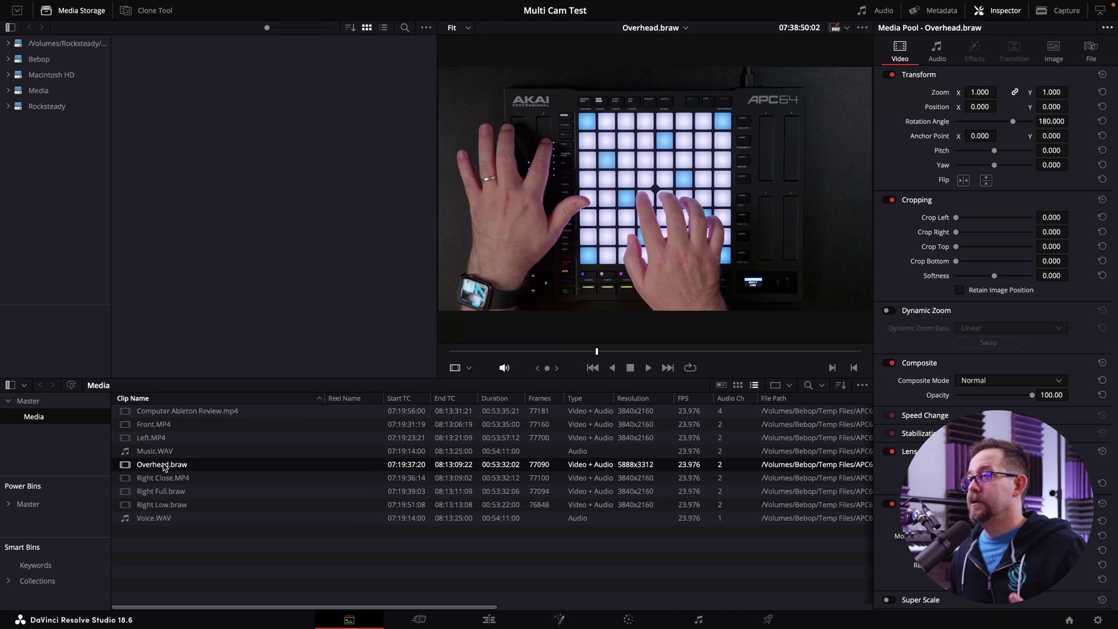
drag(655, 352, 631, 352)
right_click(162, 482)
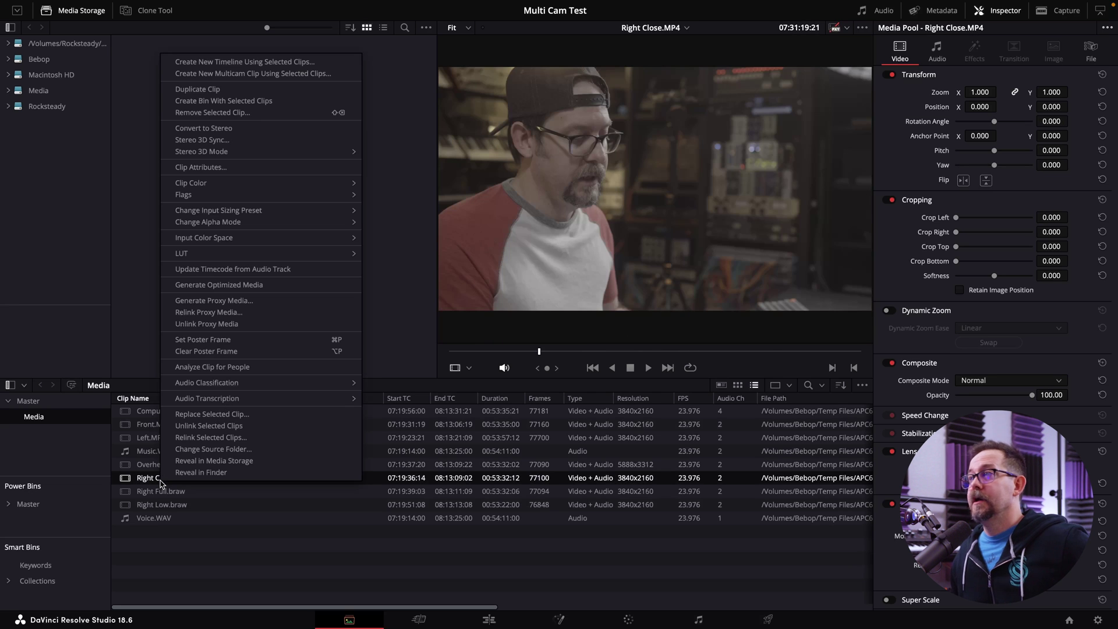
mouse_move(337, 238)
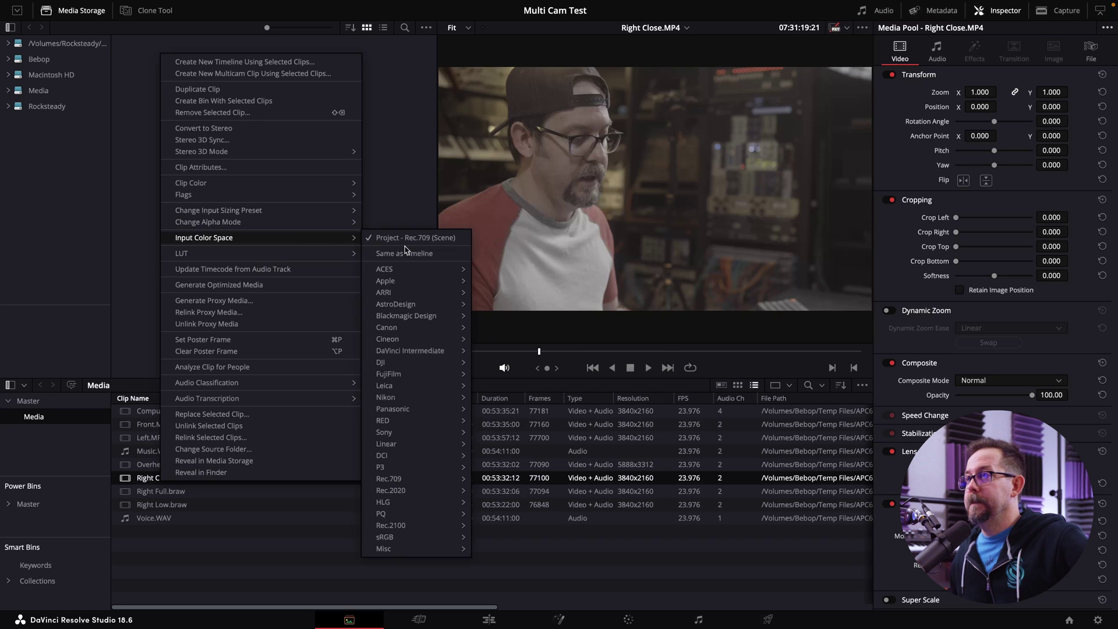
mouse_move(408, 432)
click(520, 445)
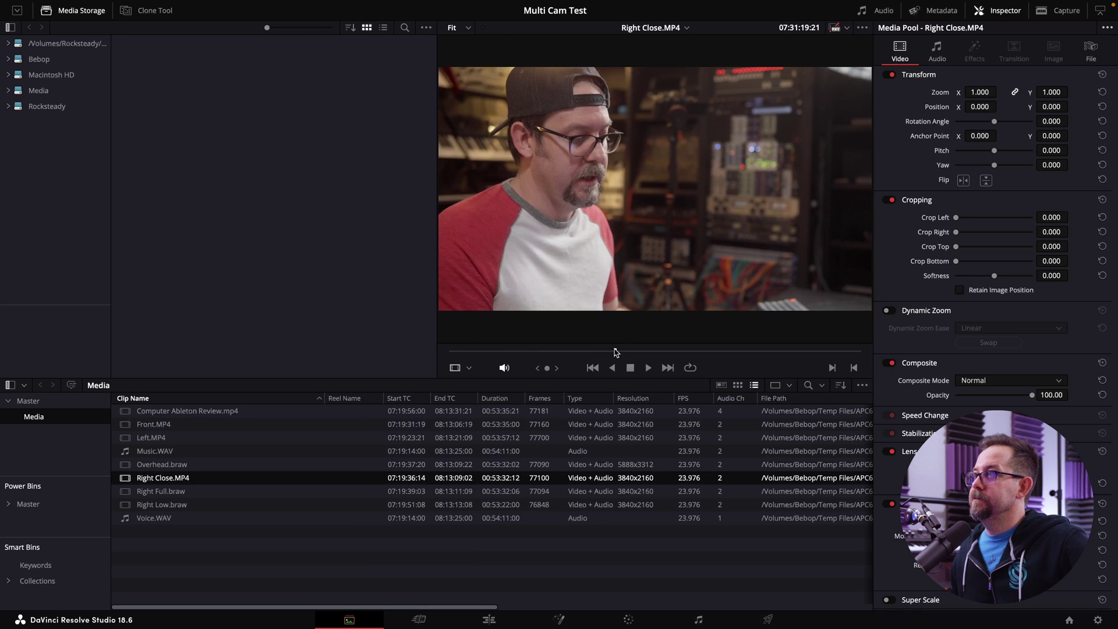
Step: Check the Right Low.braw footage, and start a new multicam clip named Media Mult from all clips in the Media bin
key(Down)
key(Down)
drag(556, 353, 628, 353)
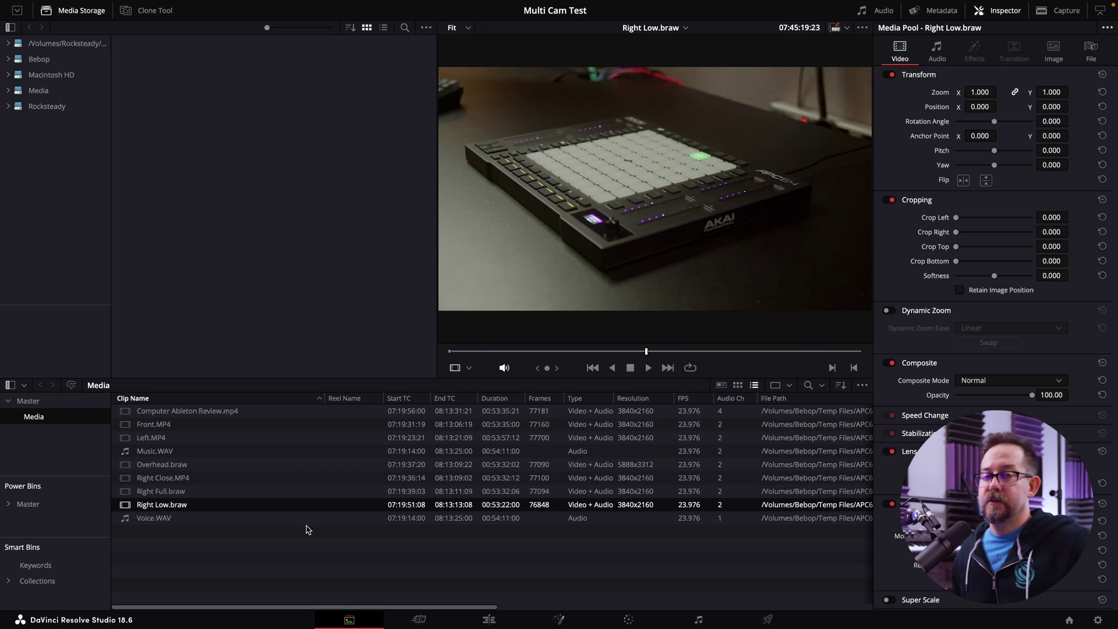
key(Down)
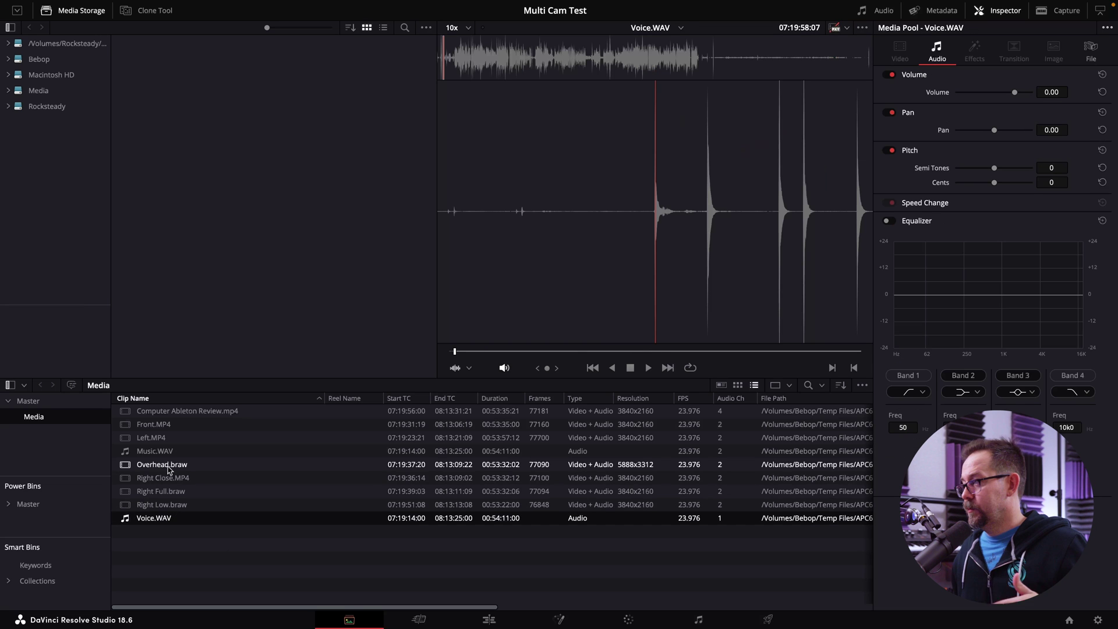
shift+click(156, 412)
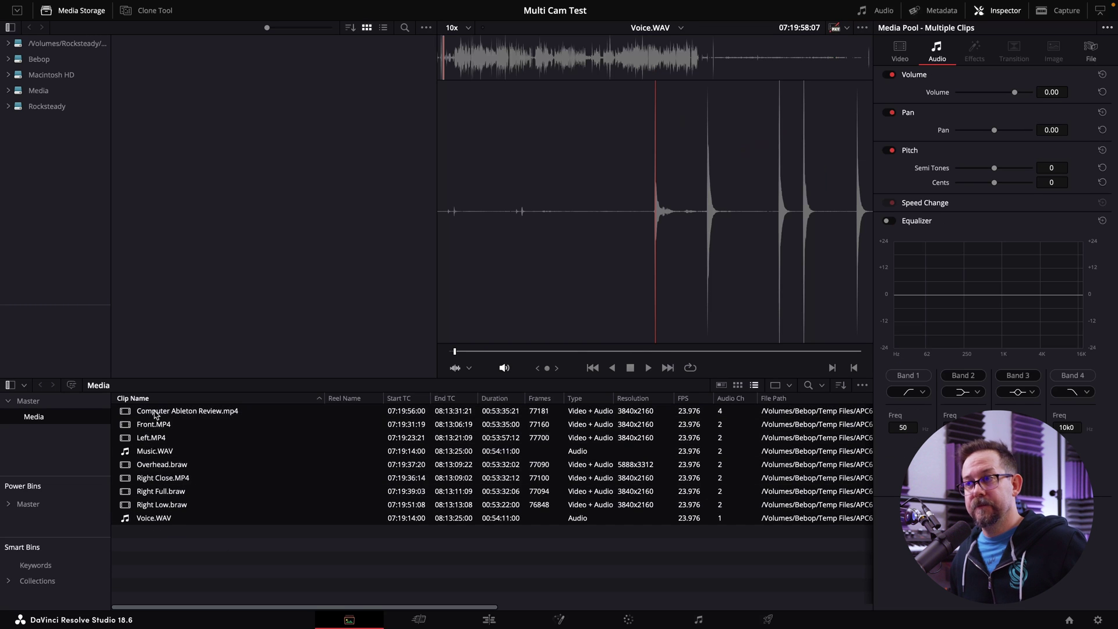
right_click(155, 412)
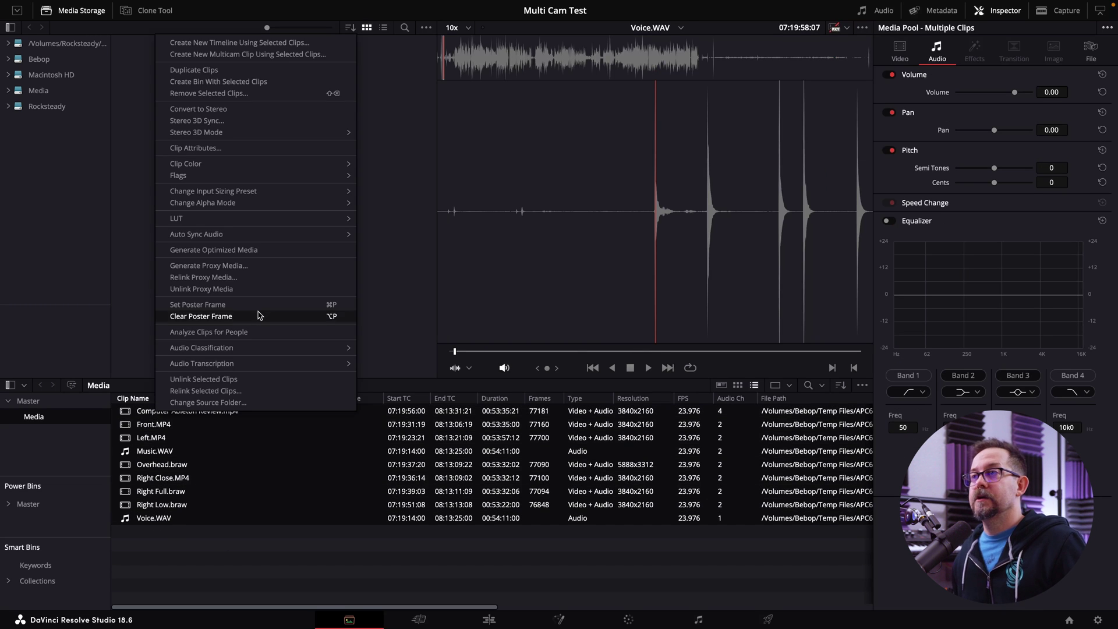
click(206, 55)
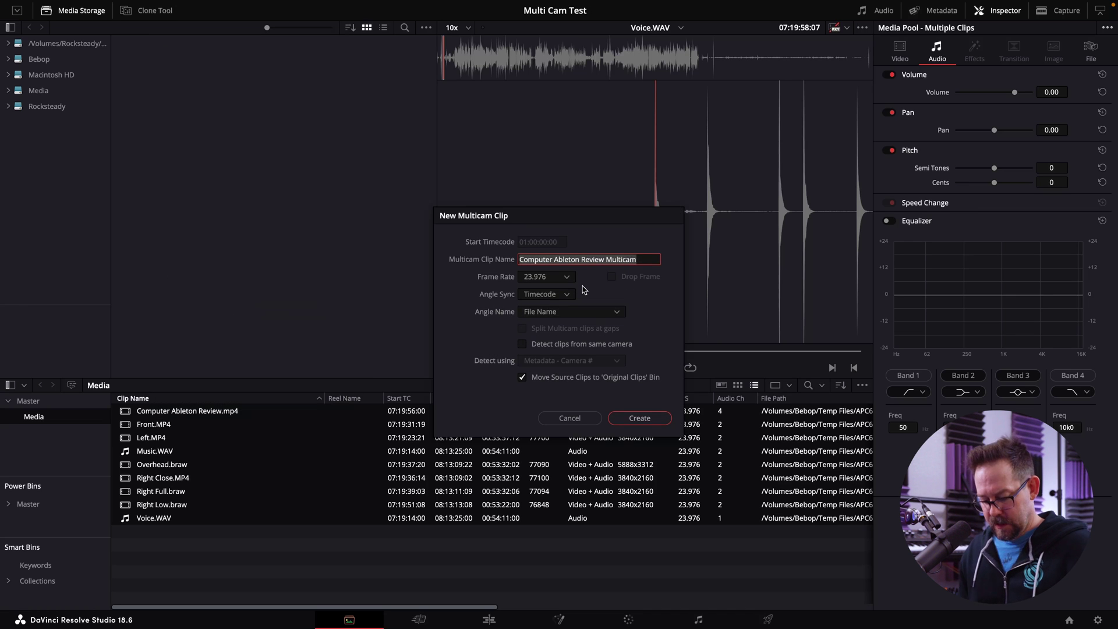
text(Media Mult)
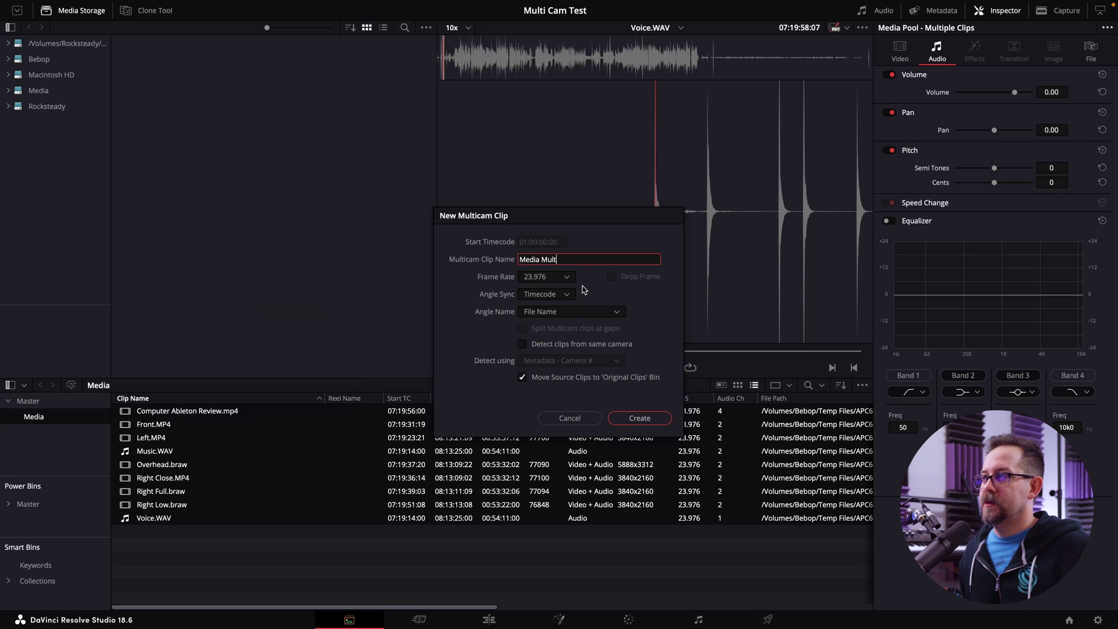
Step: Try In as the angle sync method for the new multicam clip
click(549, 296)
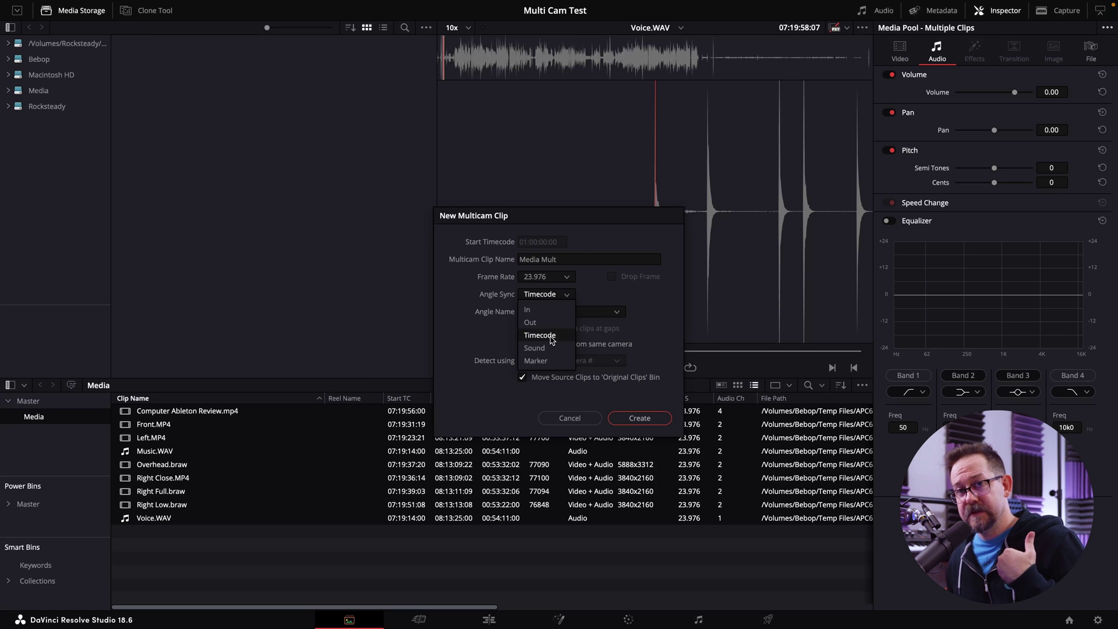
click(553, 340)
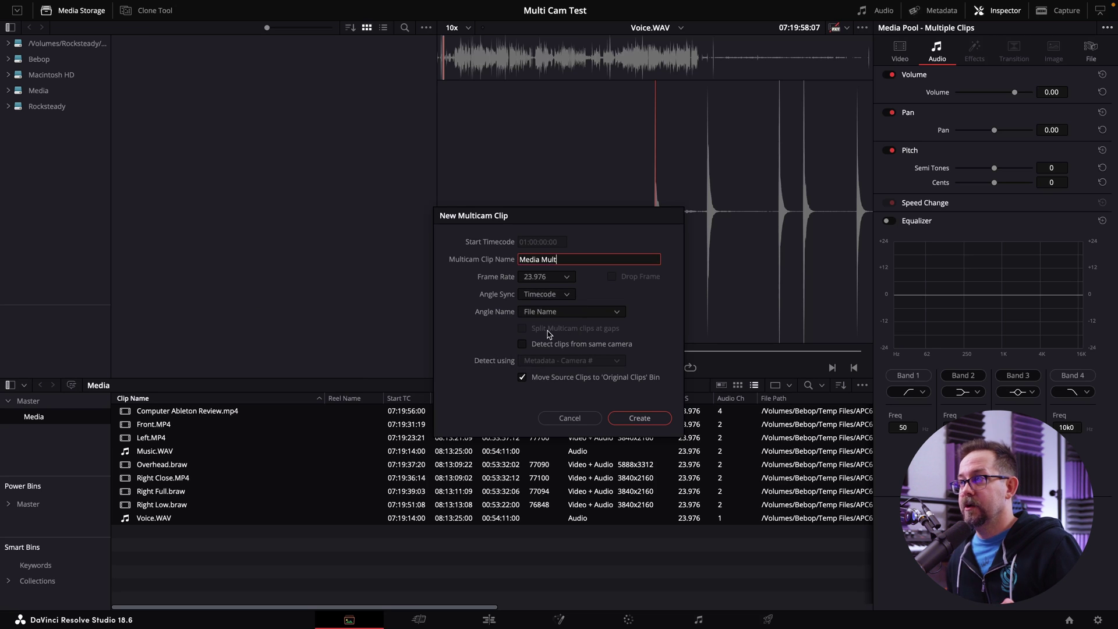
click(537, 296)
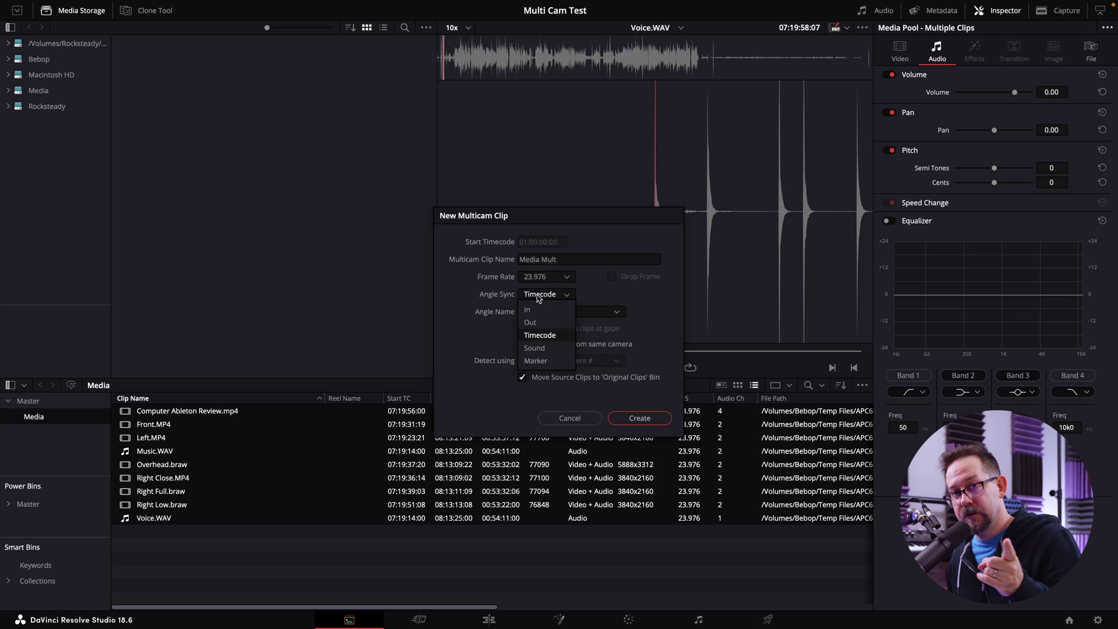
click(535, 310)
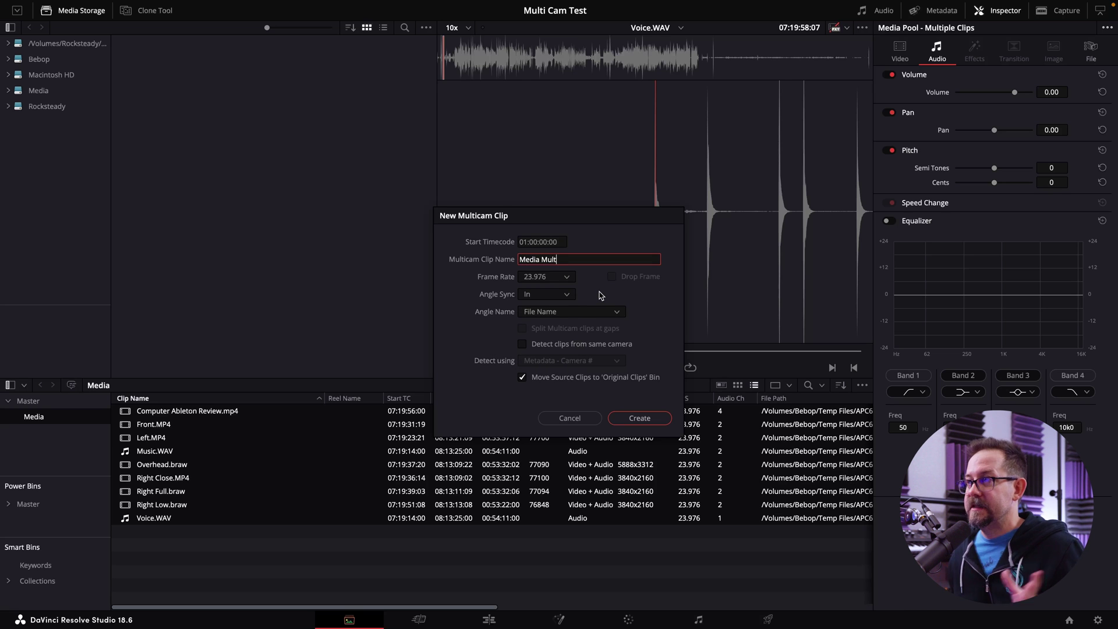
click(564, 296)
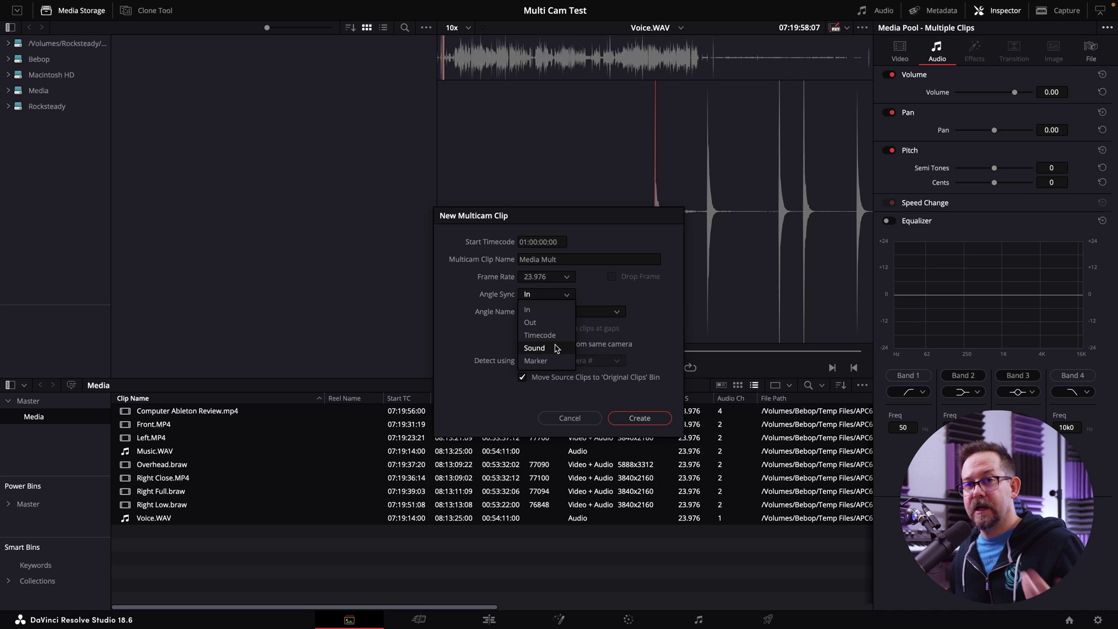
click(538, 314)
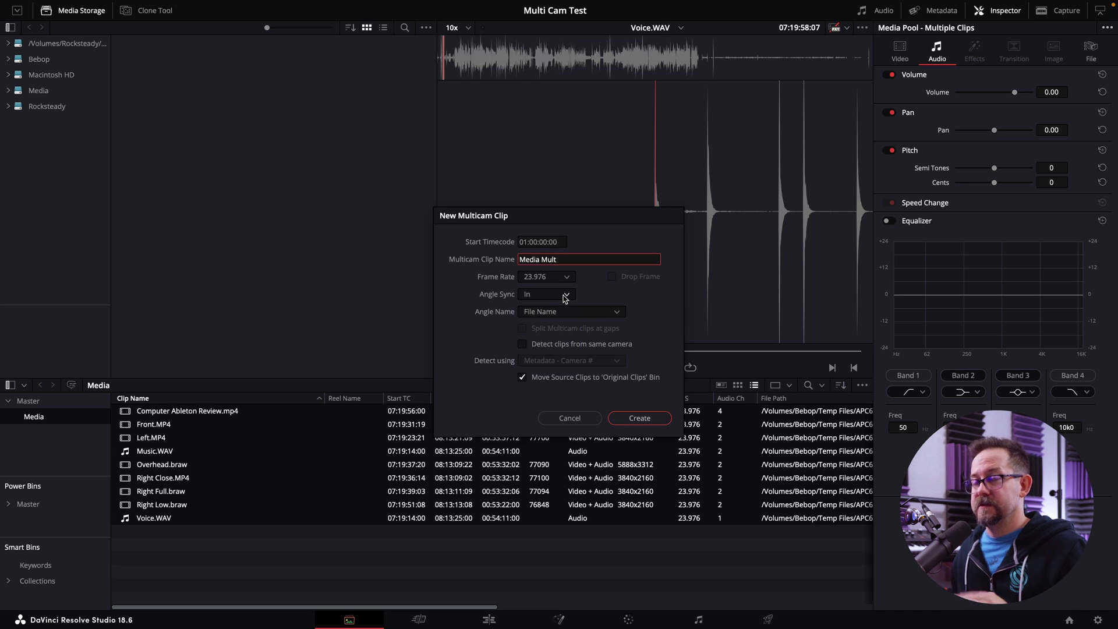
Step: Create the multicam clip with angles named by File Name and synced by Timecode, moving source clips to the Original Clips bin
click(576, 311)
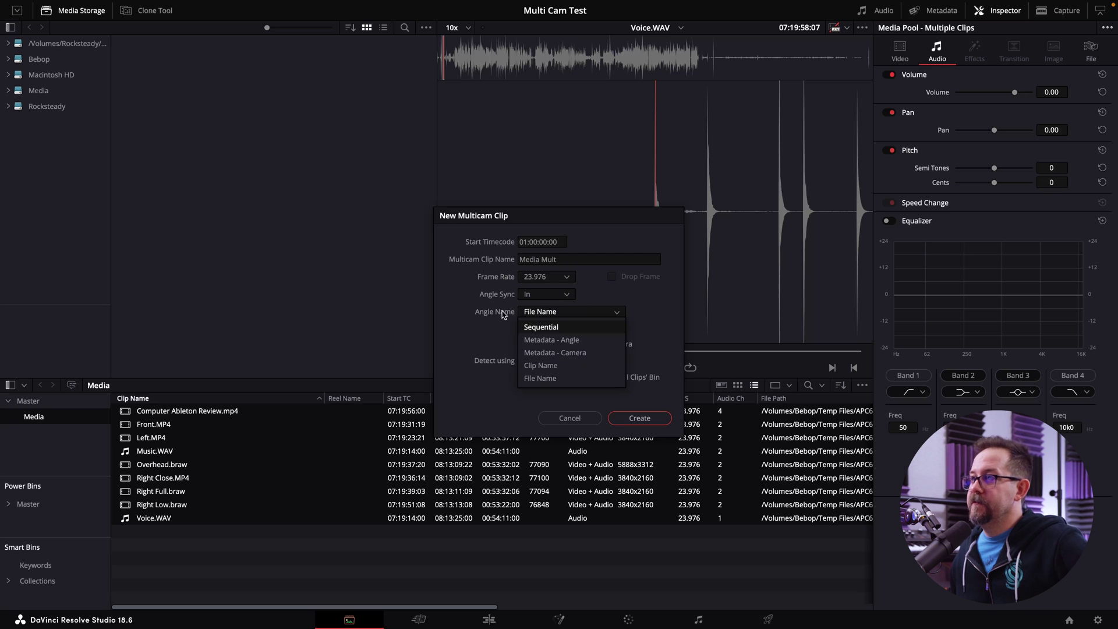
click(545, 378)
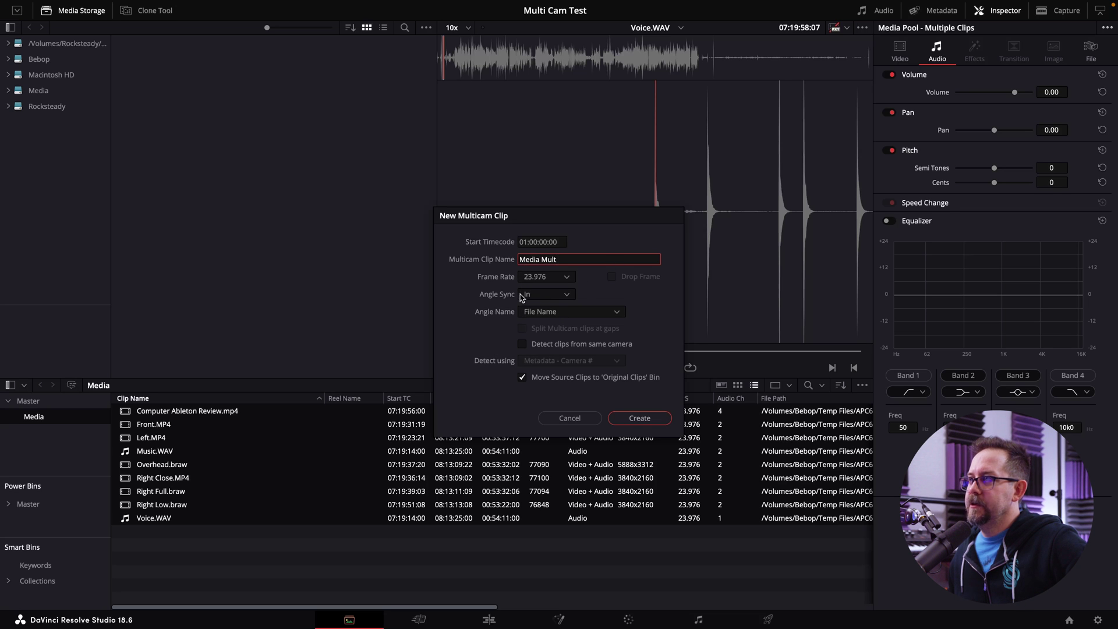
click(565, 295)
click(547, 337)
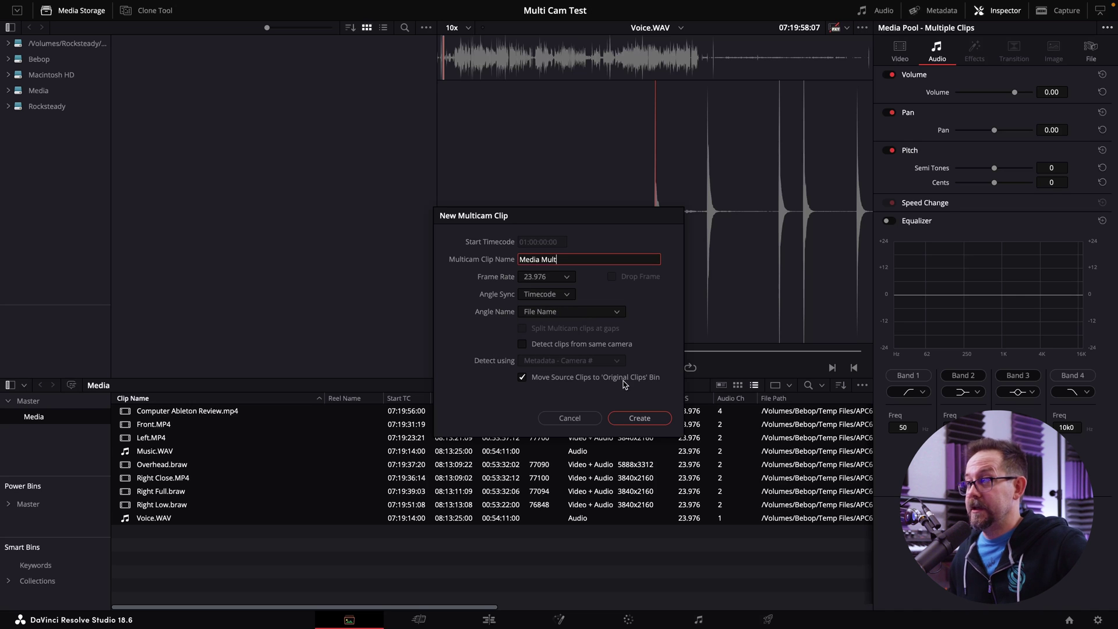
click(641, 419)
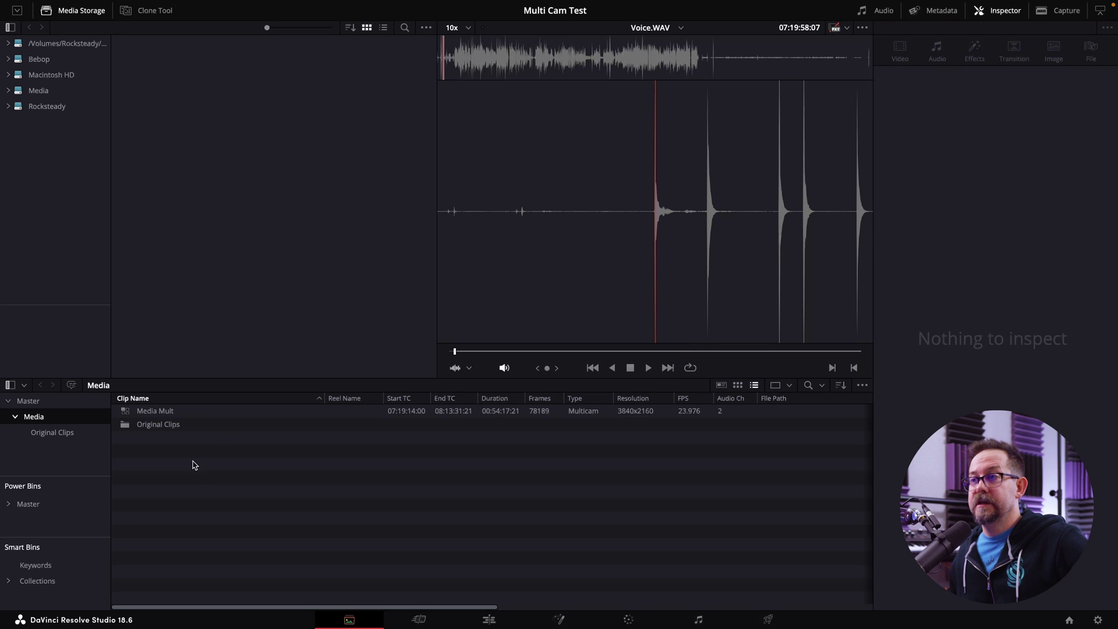
Step: Scrub through the Media Mult clip to check that its angles are in sync, and set proxy handling to Prefer Proxies
click(161, 413)
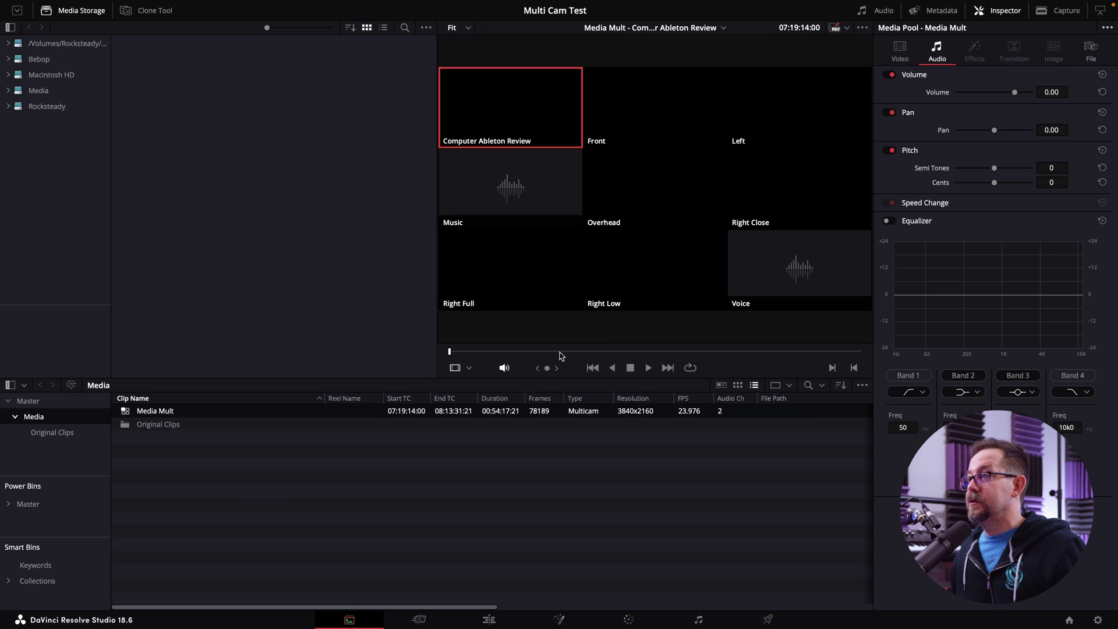
click(585, 351)
drag(600, 350, 631, 352)
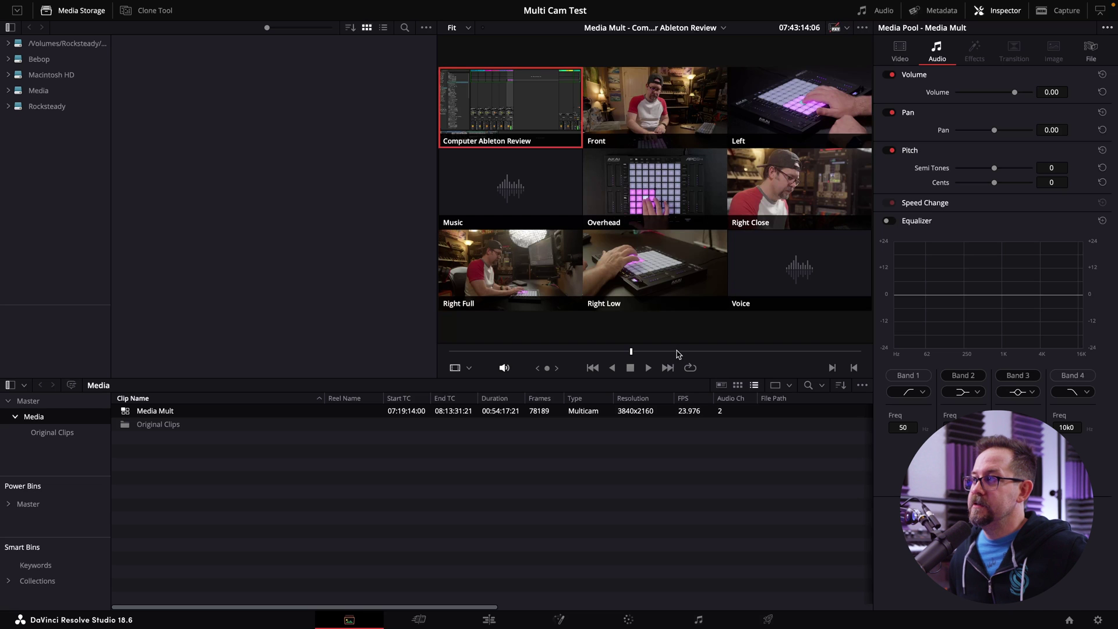
drag(666, 351, 604, 352)
click(837, 27)
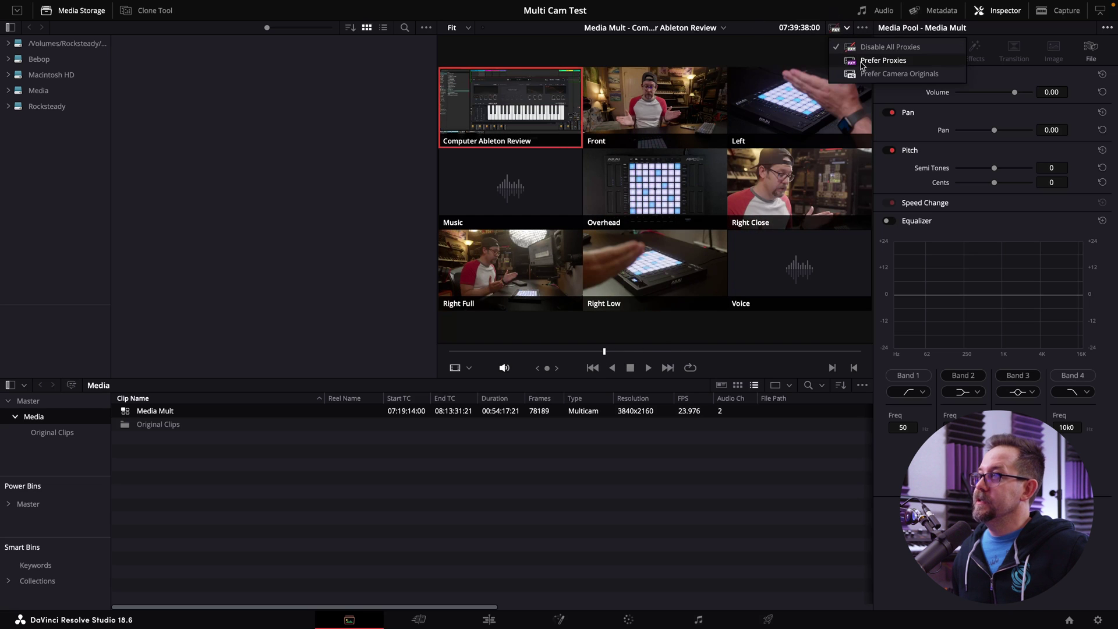
click(863, 60)
mouse_move(611, 351)
mouse_down()
mouse_move(693, 353)
mouse_move(619, 353)
mouse_up()
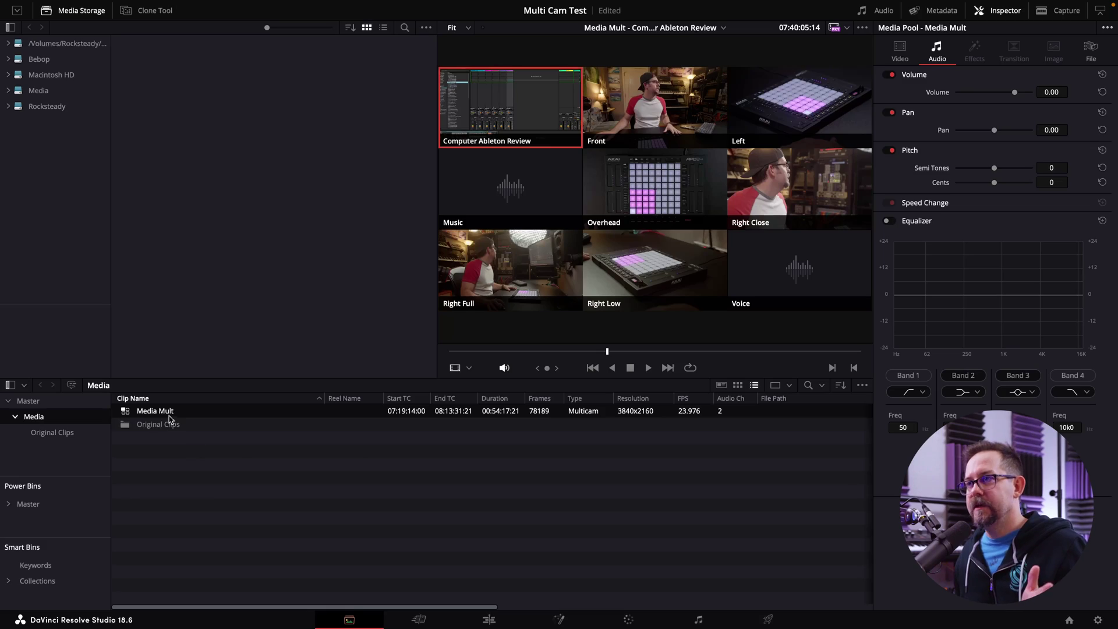
Step: Create a new timeline named Angles from the Media Mult multicam clip
right_click(170, 416)
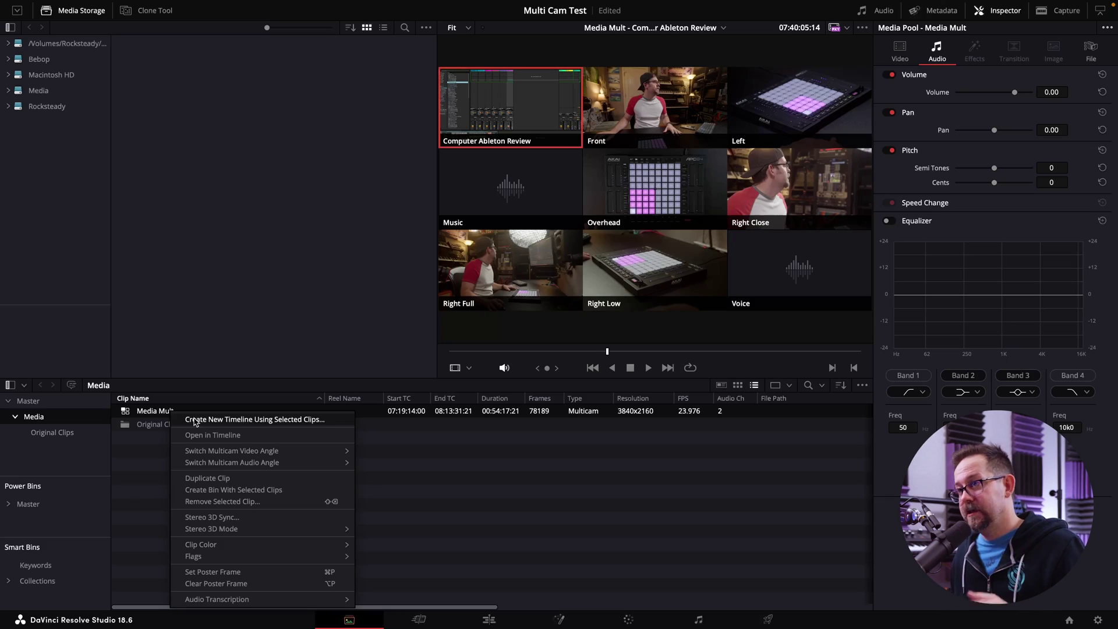
click(194, 420)
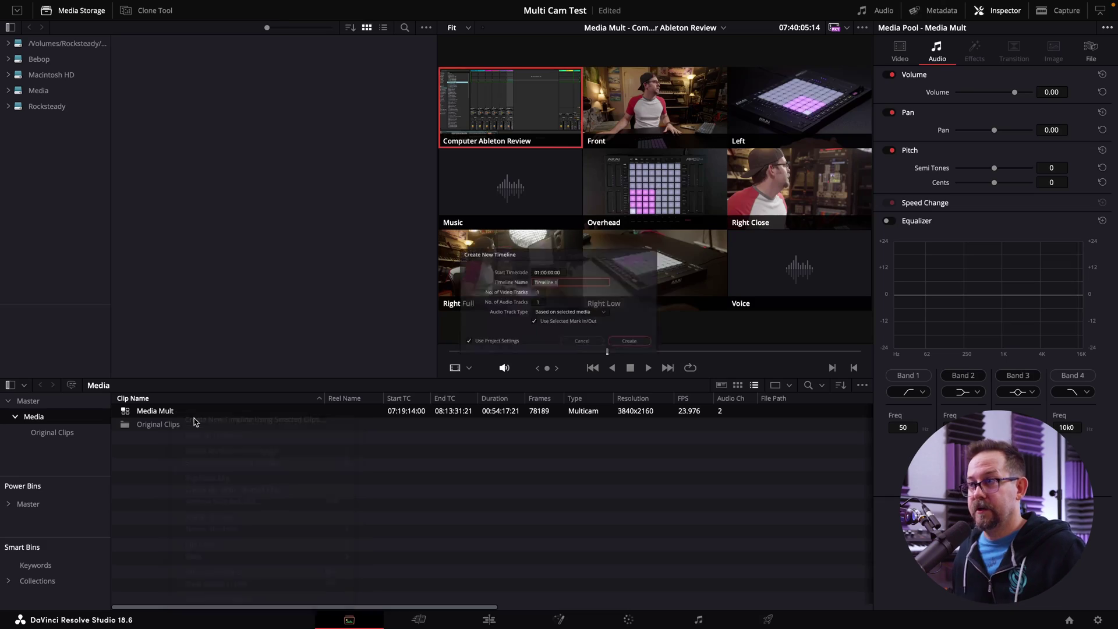
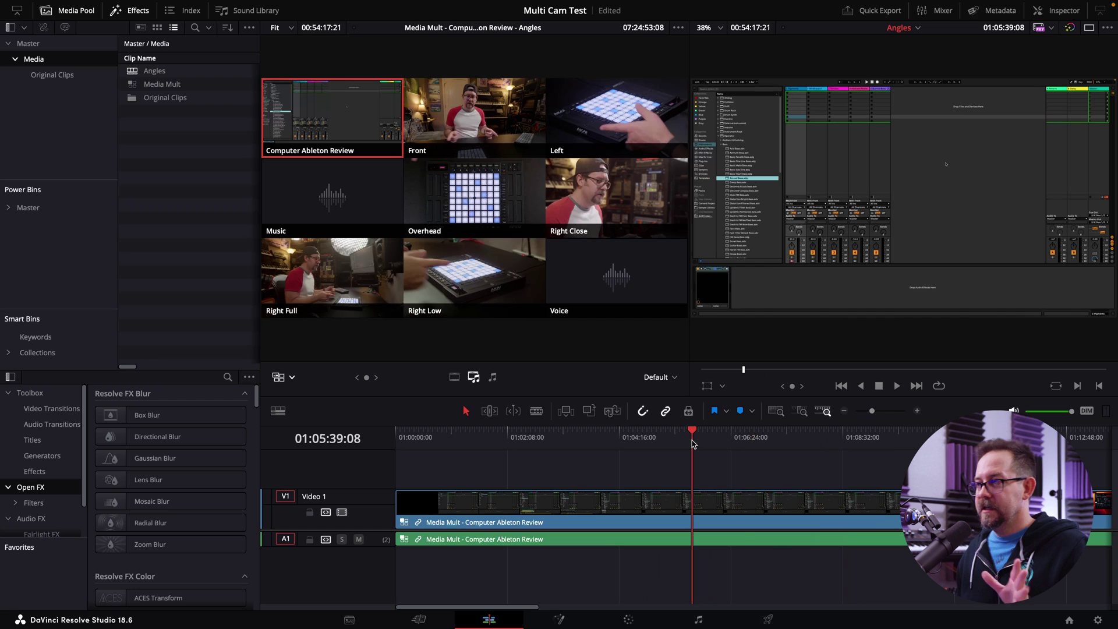
Step: Unlink the Media Mult audio from its video in the Angles timeline and delete the trial audio copy on track A2
drag(469, 539, 483, 555)
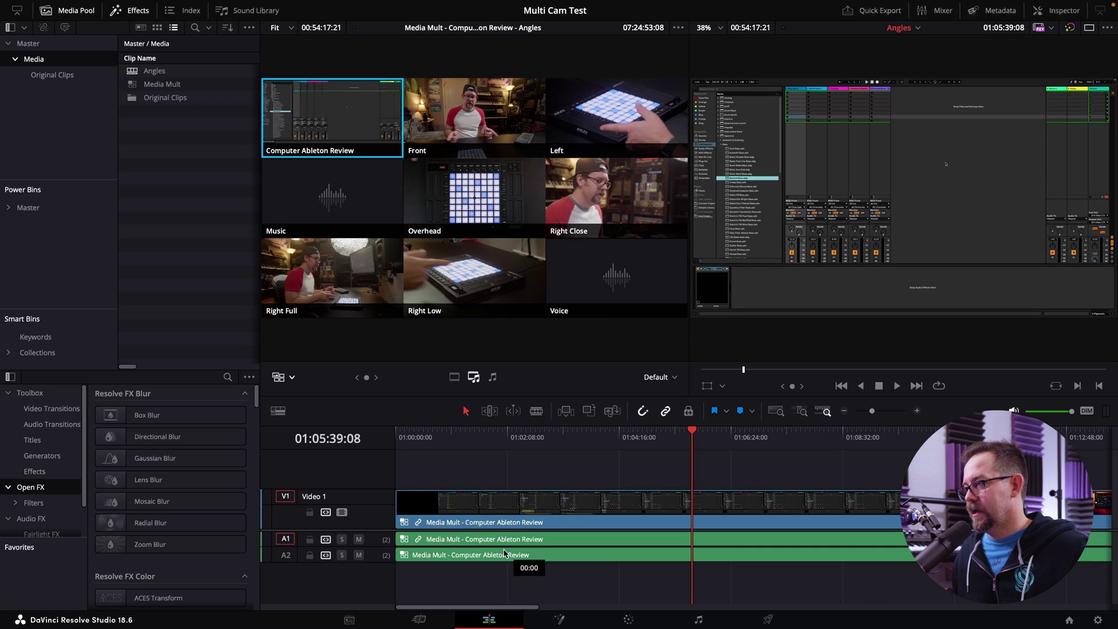
key(ctrl+s)
click(520, 543)
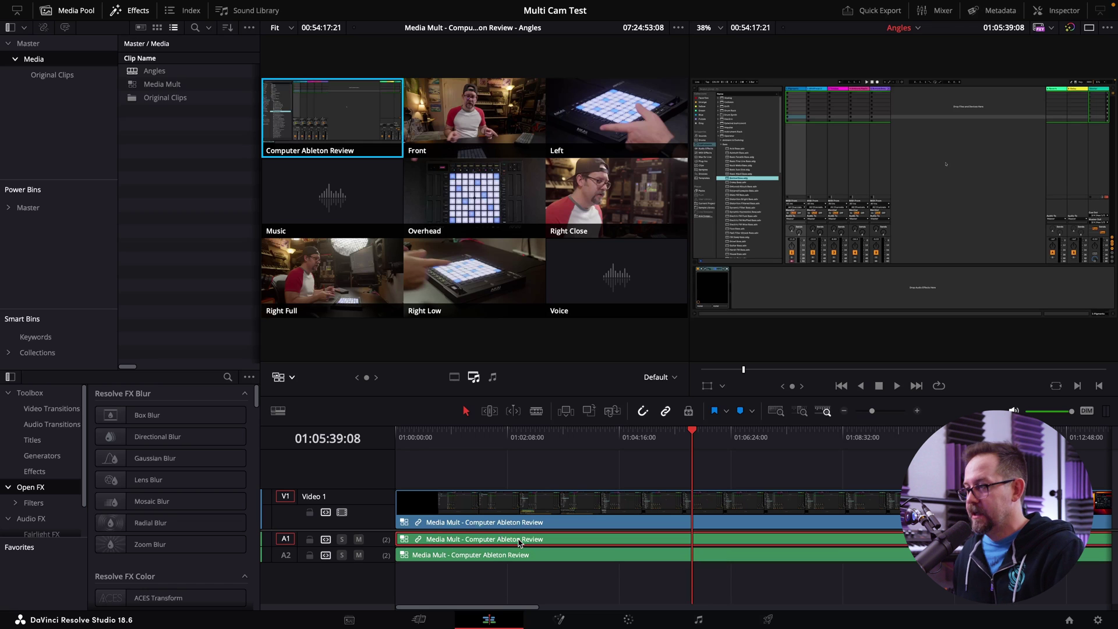
key(ctrl+alt+l)
click(492, 556)
key(Delete)
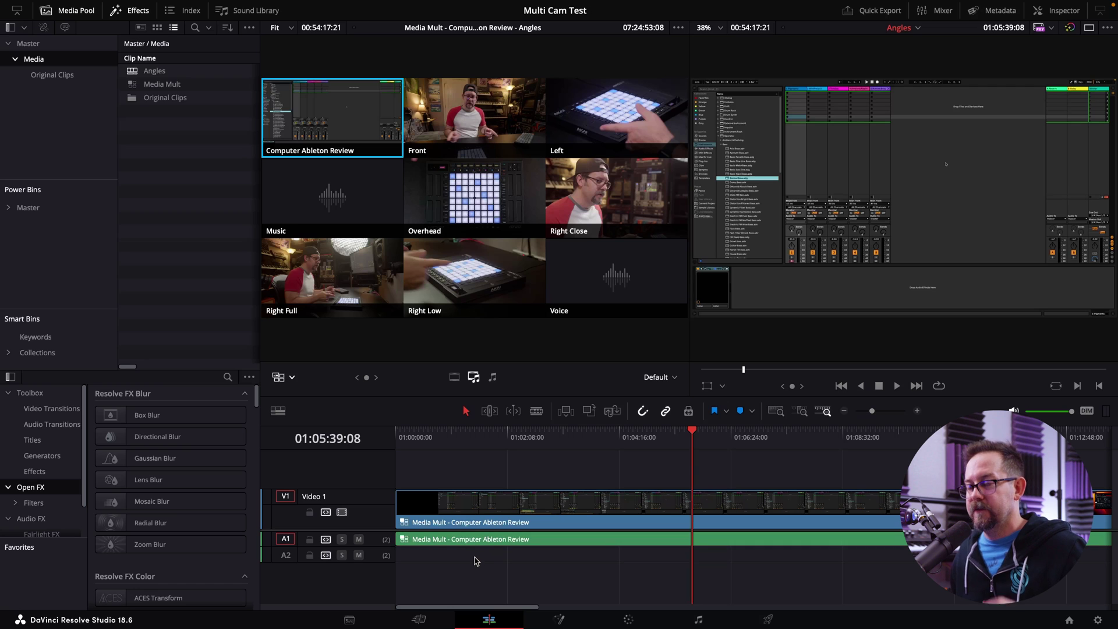
Step: Switch the multicam audio clip on track A1 to the Voice angle
right_click(472, 542)
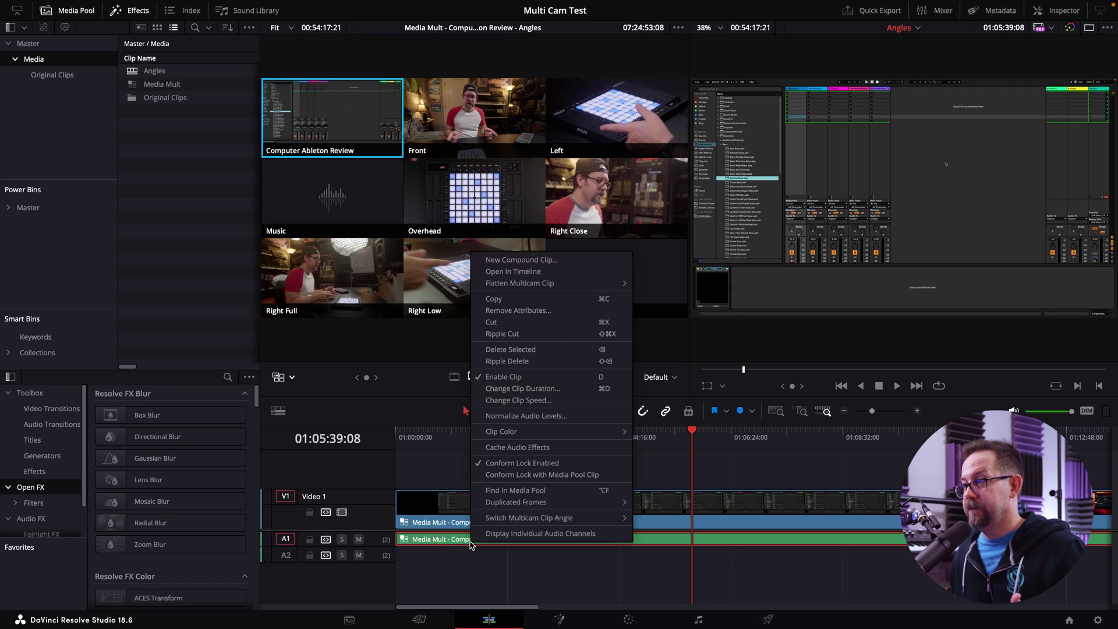
mouse_move(554, 523)
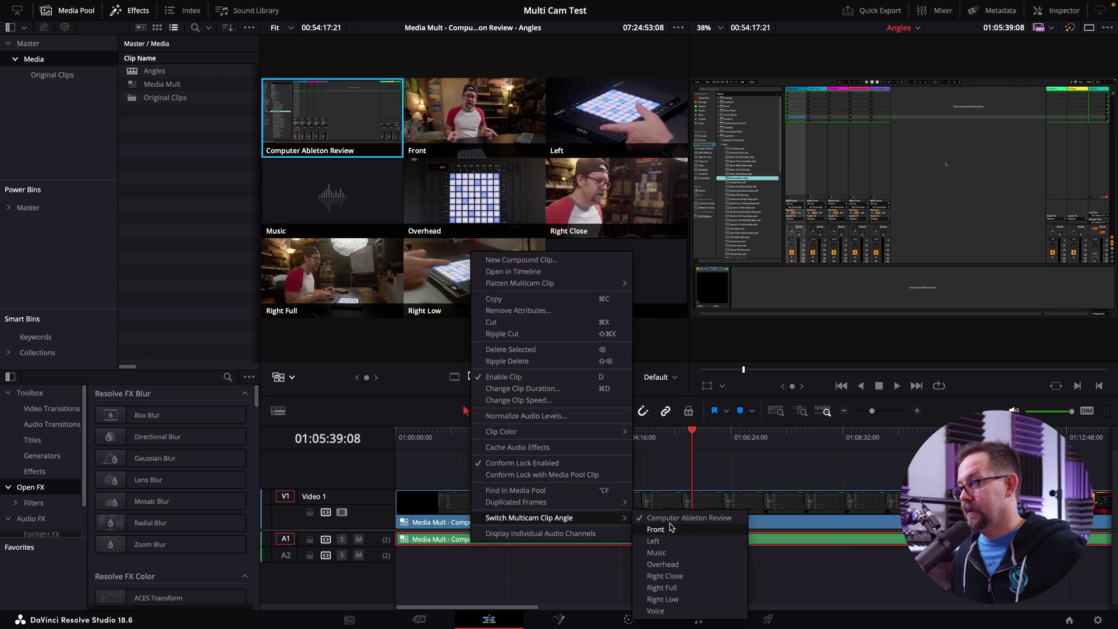
click(658, 619)
Step: Duplicate the Voice audio clip onto track A2 and switch the copy to the Music angle
drag(387, 548, 432, 575)
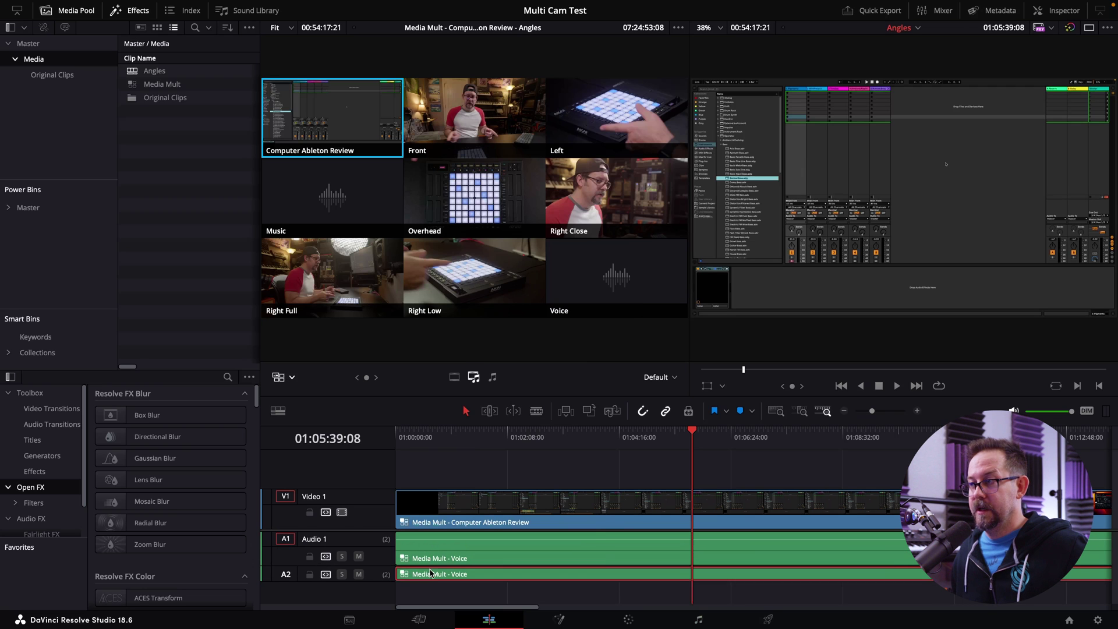
right_click(433, 574)
mouse_move(531, 552)
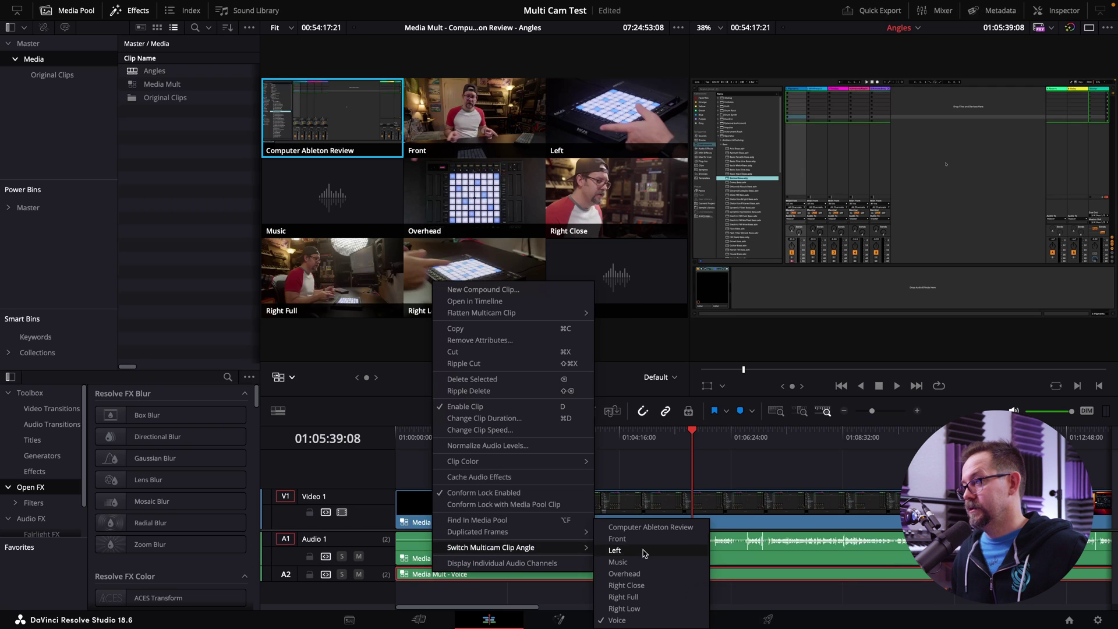
click(623, 562)
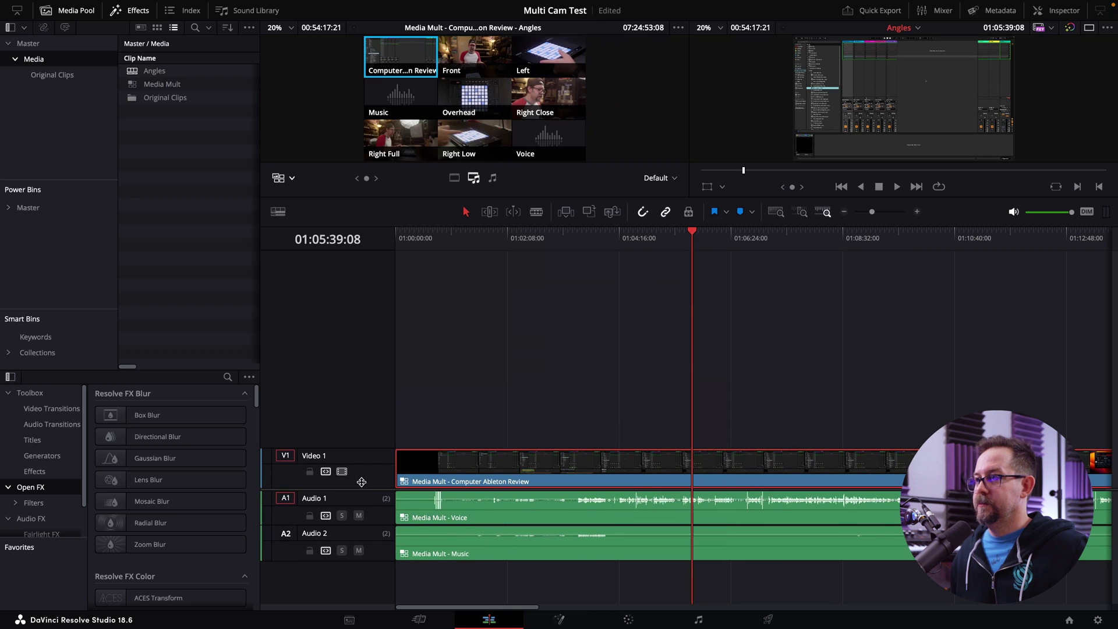
Step: Switch the video clip on track V1 to the Front angle and move the playhead to 01:07:40:00
right_click(474, 479)
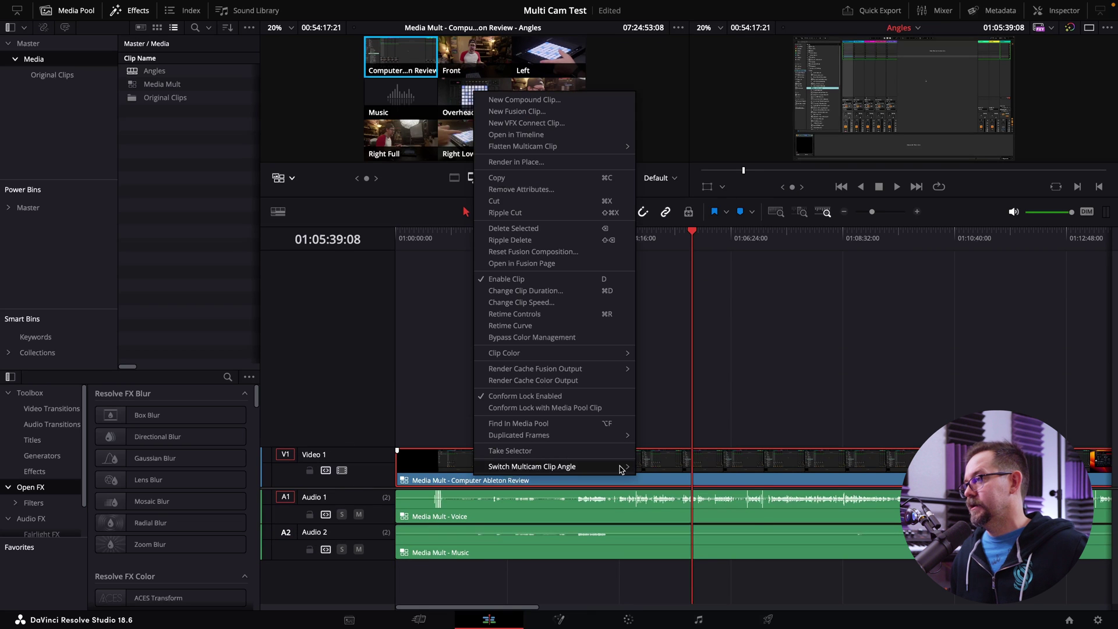
mouse_move(621, 467)
click(664, 475)
click(796, 236)
Step: Duplicate the Front video clip onto tracks V2 through V6 and rename track V1 as Front
drag(471, 468, 319, 456)
text(Fro)
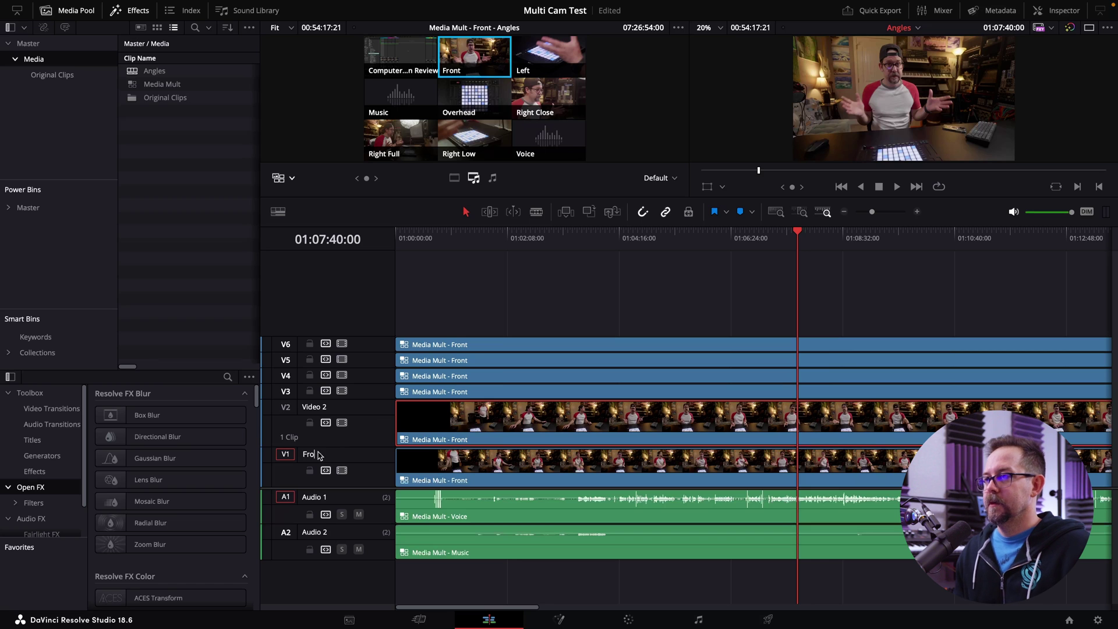
Step: Switch the multicam clip on track V2 to the Left angle and rename the track as Left
right_click(525, 446)
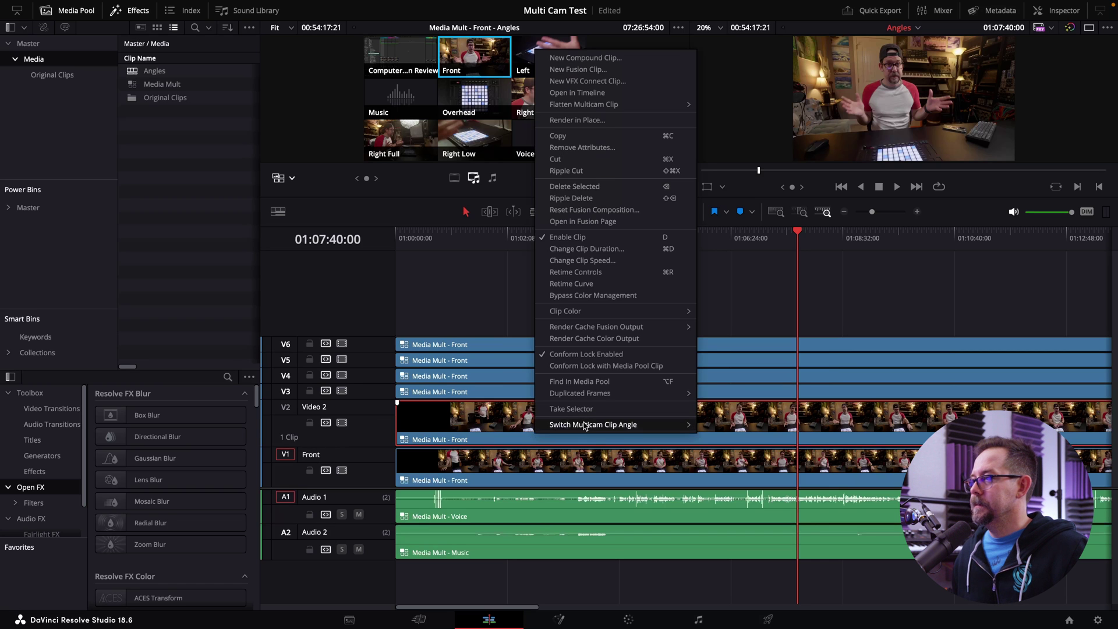
mouse_move(670, 424)
click(719, 448)
double_click(318, 408)
text(Left)
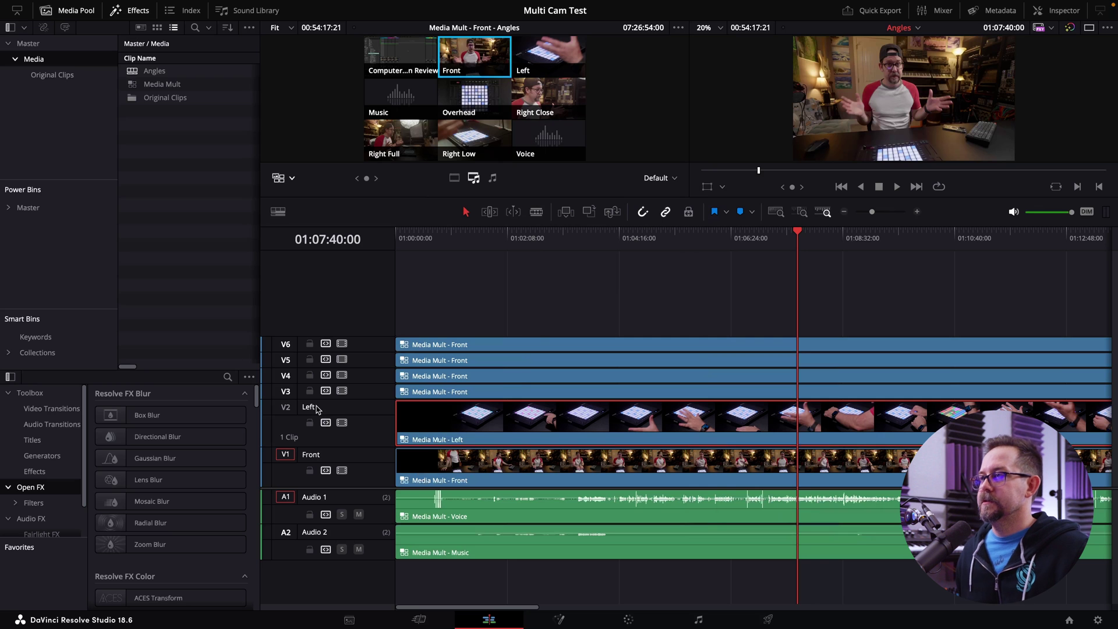
Step: Switch the multicam clip on track V3 to the Overhead angle and rename the track as Overhead
right_click(499, 399)
click(682, 443)
double_click(314, 389)
text(Overhead)
Step: Switch the multicam clip on track V4 to the Right Close angle and rename the track as Right Close
right_click(513, 359)
click(693, 414)
double_click(315, 353)
text(Right Close)
Step: Switch the multicam clip on track V5 to the Right Low angle and rename the track as Right Low
right_click(513, 323)
click(694, 408)
double_click(315, 318)
text(Right Low)
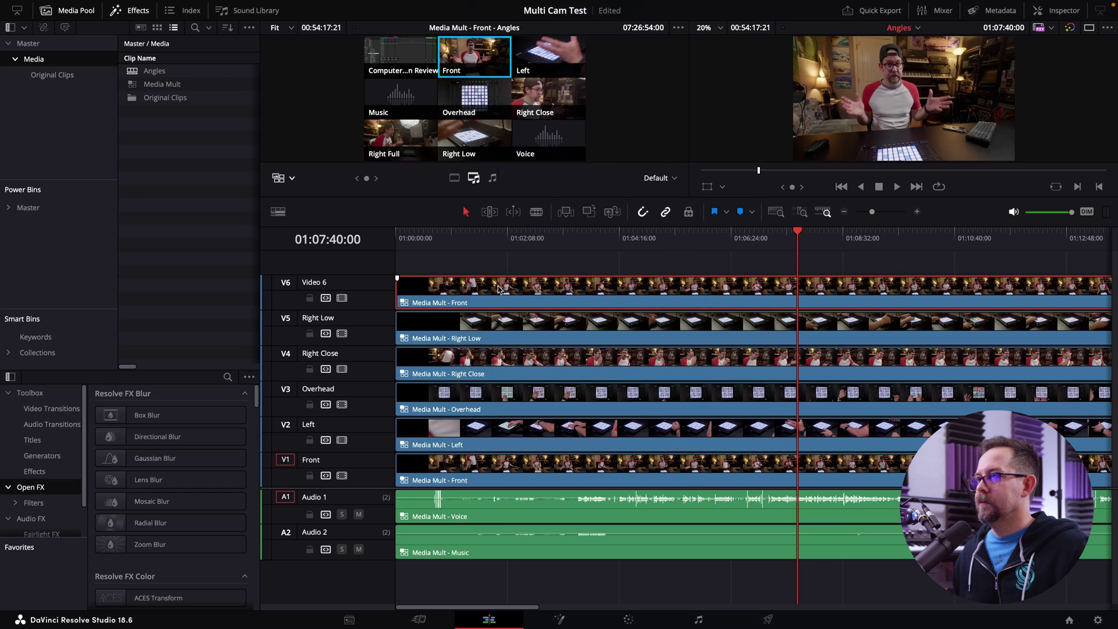
Step: Switch the multicam clip on track V6 to the Right Full angle and rename the track as Right Full
right_click(498, 284)
click(693, 354)
double_click(314, 282)
text(Right Full)
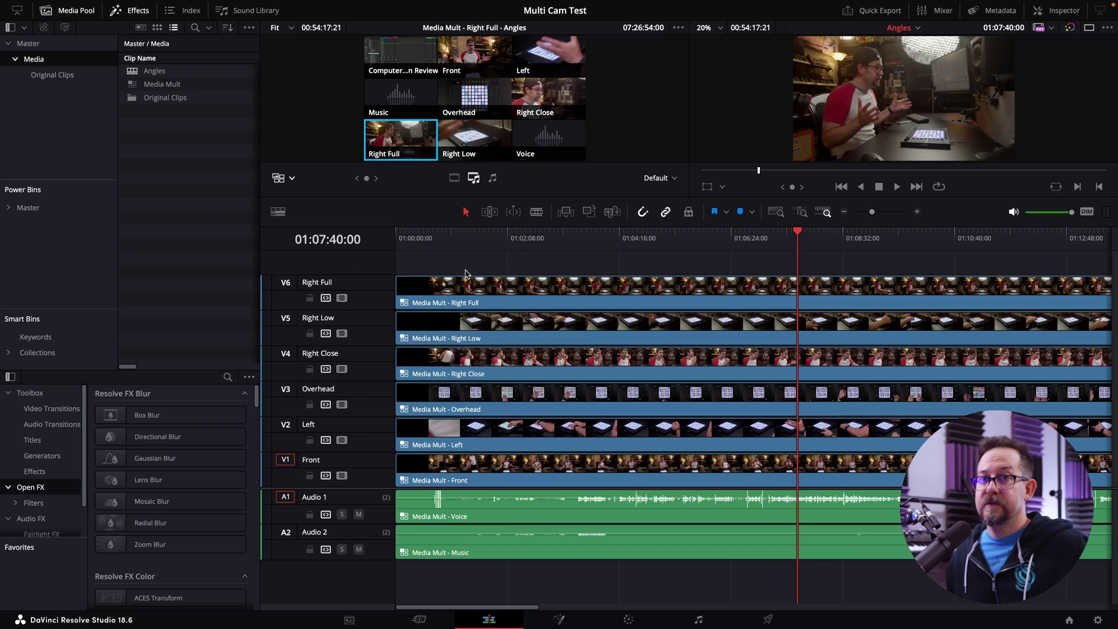
Step: Duplicate the Right Full clip onto track V7 and switch the copy to the Computer Ableton Review angle
click(468, 289)
right_click(467, 289)
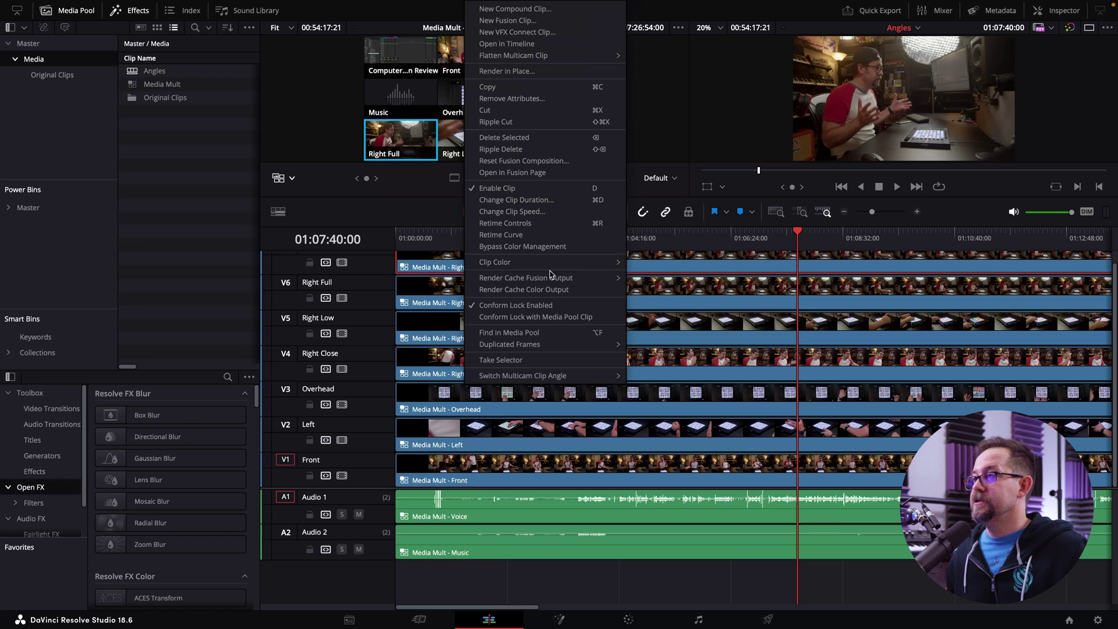
mouse_move(564, 379)
click(682, 376)
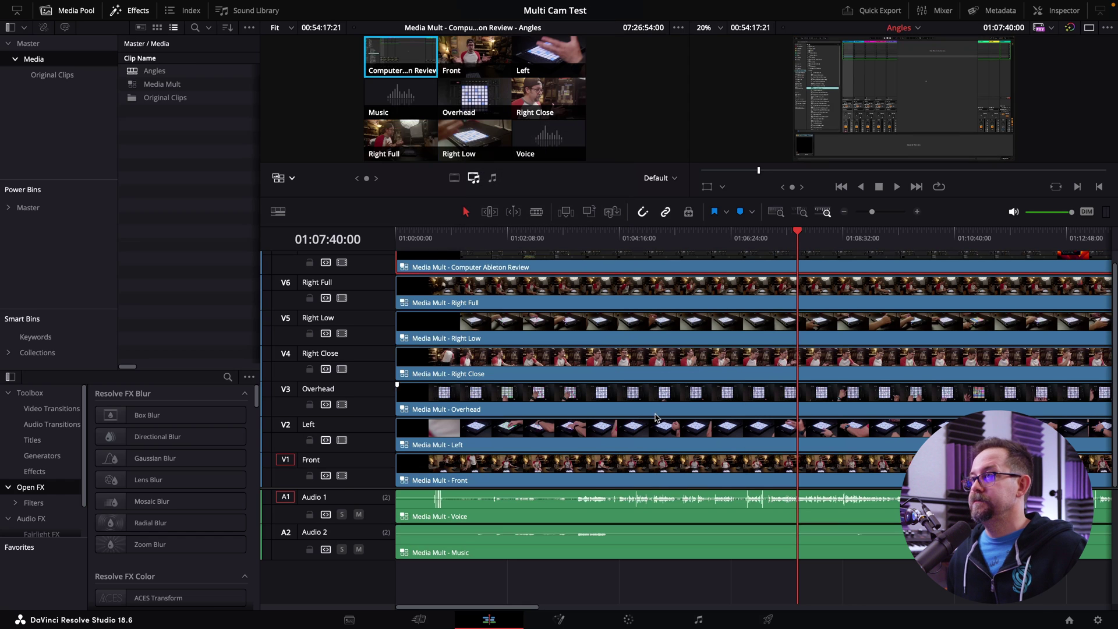
scroll(326, 259, up, 1)
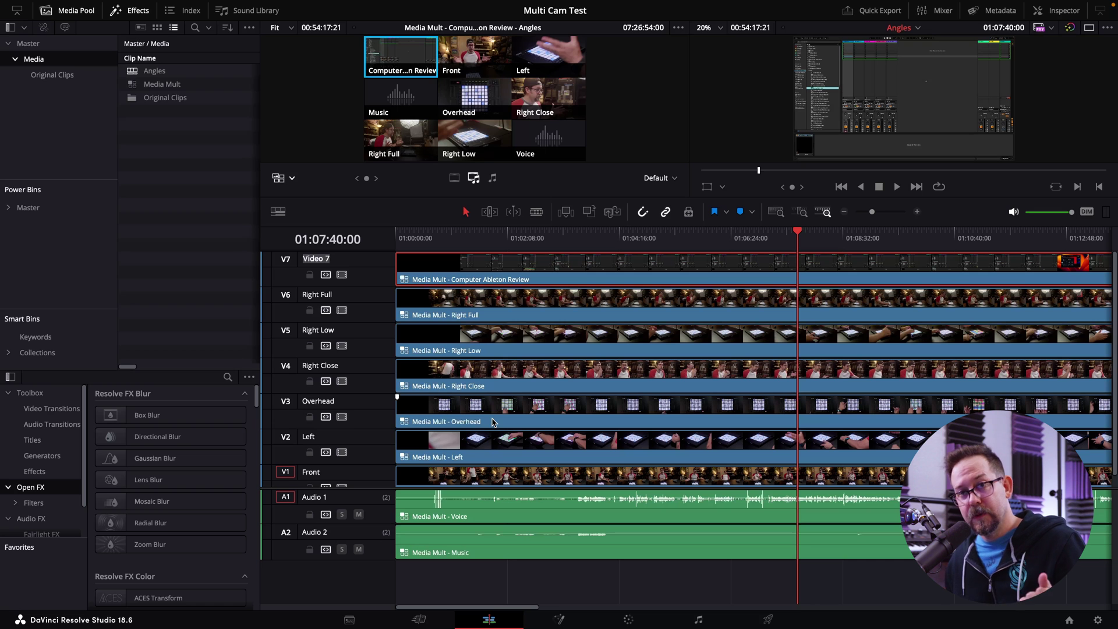
Step: Open the Media Mult multicam clip as a timeline, examine its angle tracks, and return to the Angles timeline
right_click(162, 84)
click(195, 112)
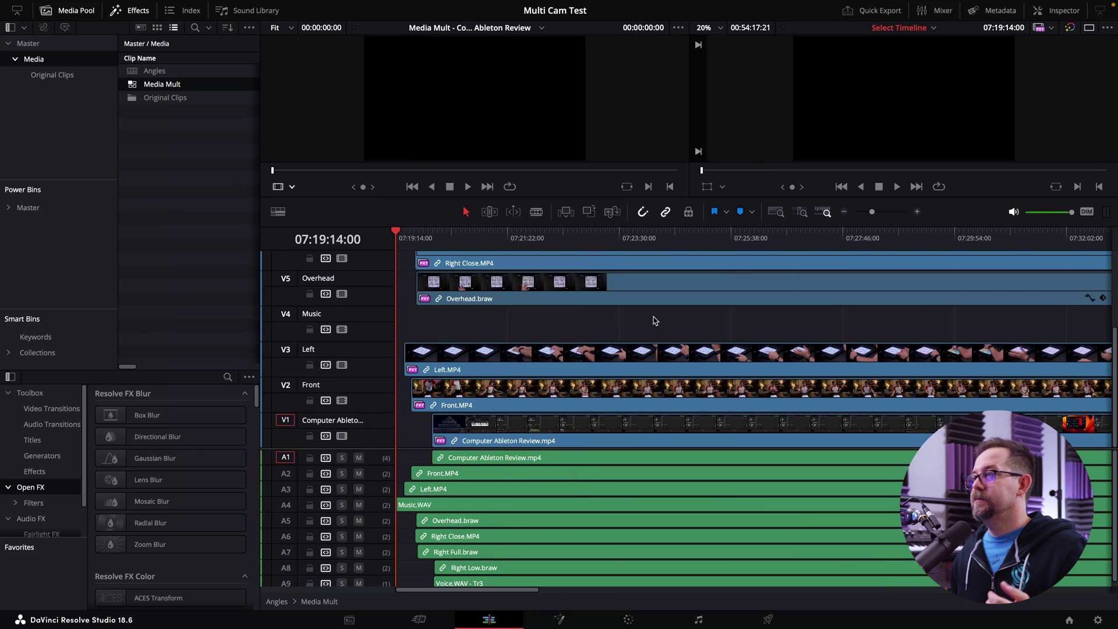
scroll(664, 326, down, 5)
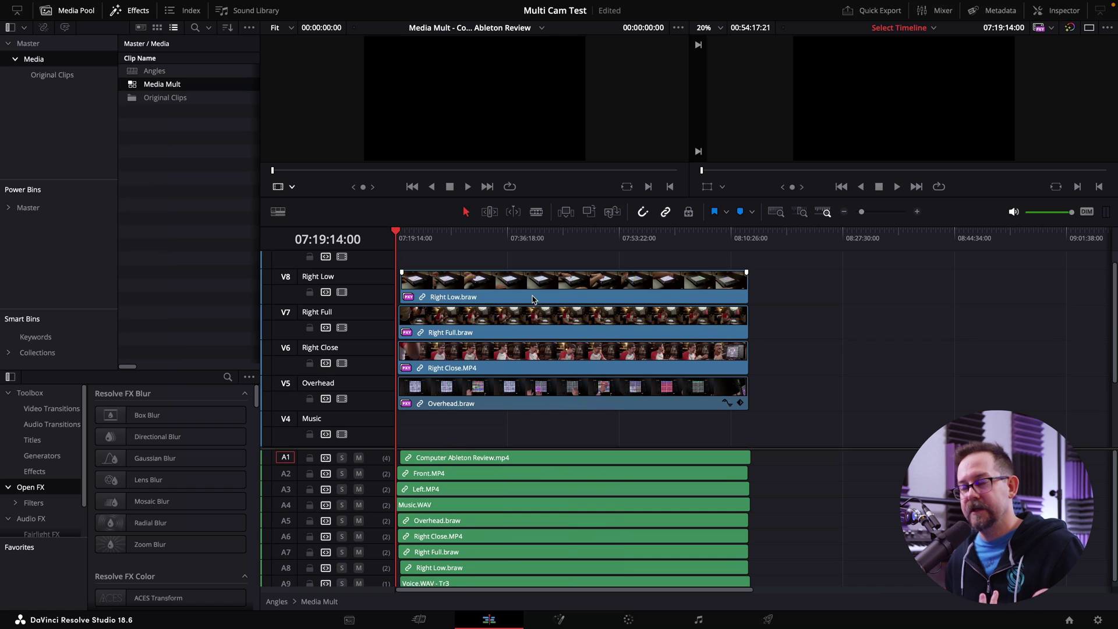
scroll(472, 415, down, 3)
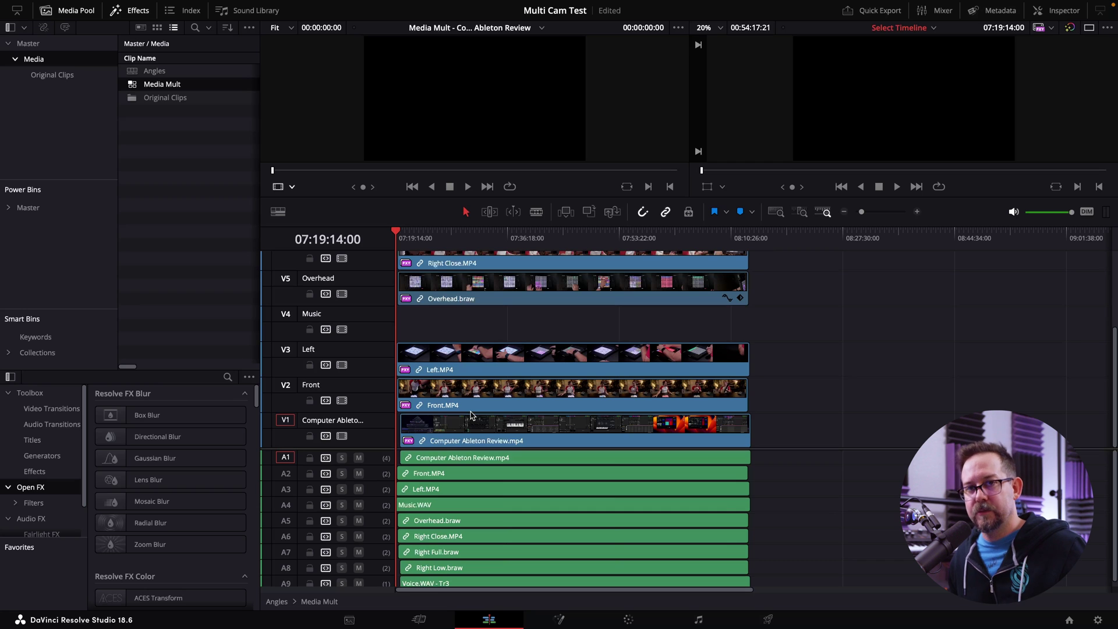
scroll(472, 415, up, 3)
double_click(155, 70)
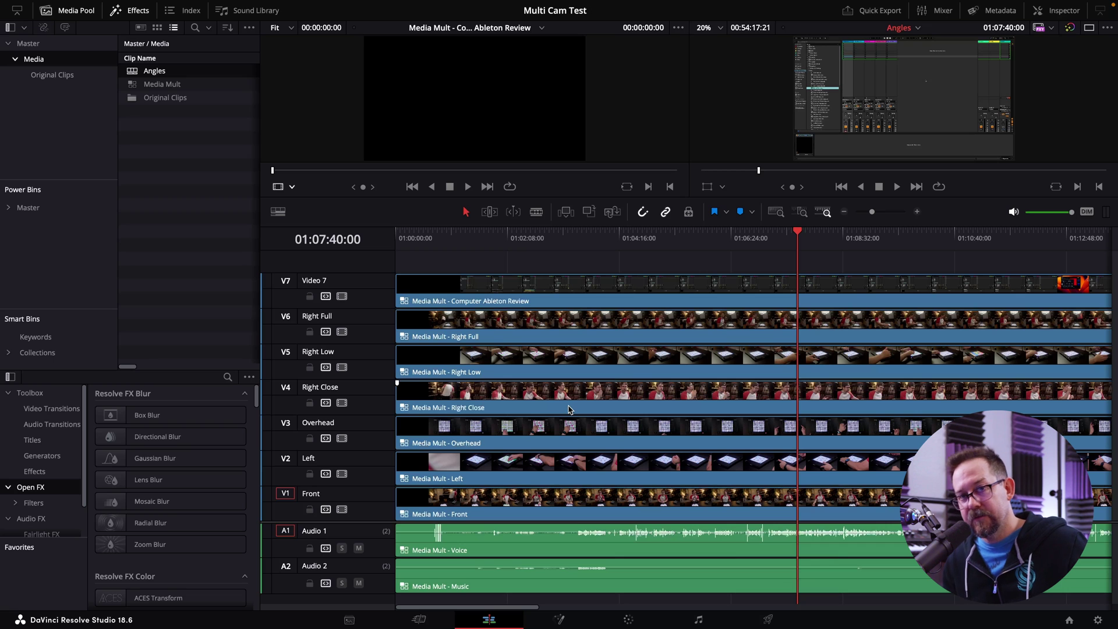
Step: Create a timeline named Screen Comp from the Media Mult clip and delete its audio clip
right_click(170, 86)
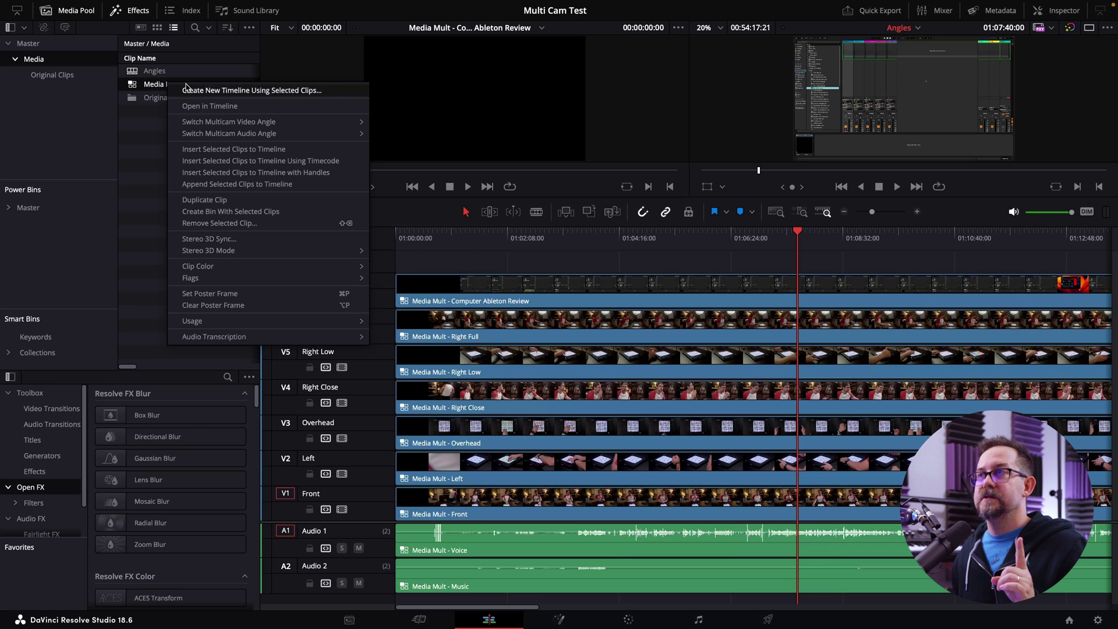
click(211, 91)
key(BackSpace)
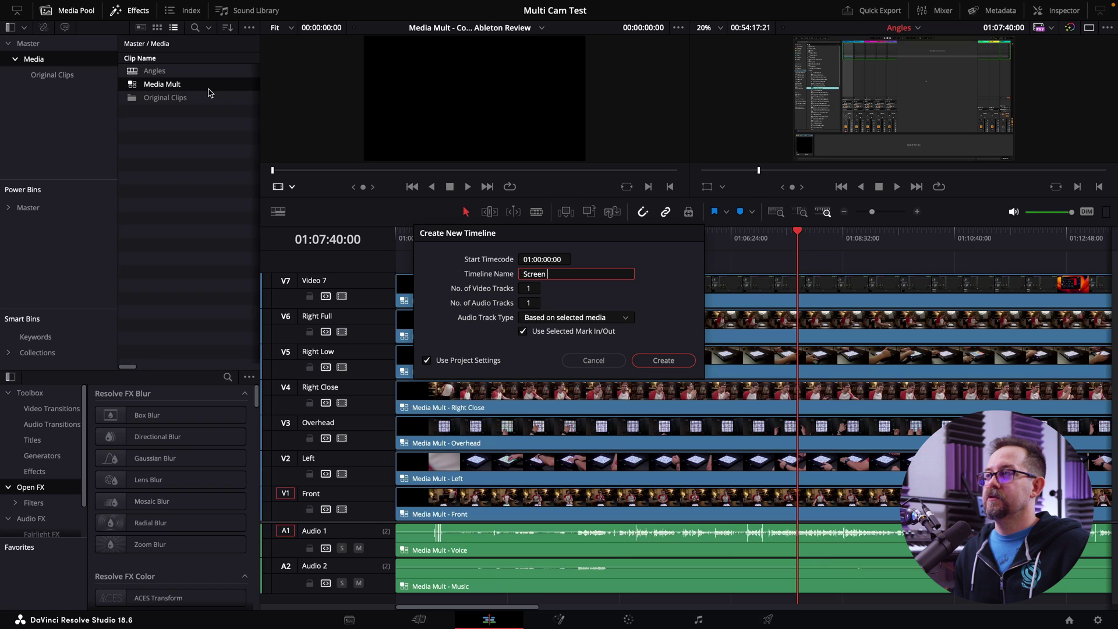
text(Screen Comp)
key(Return)
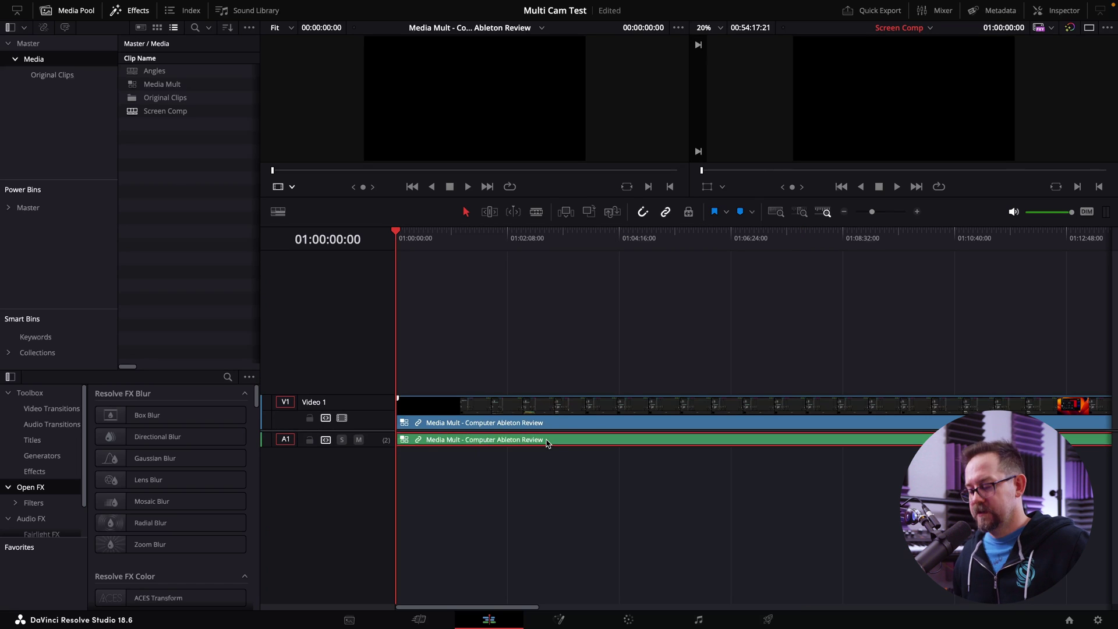
key(Delete)
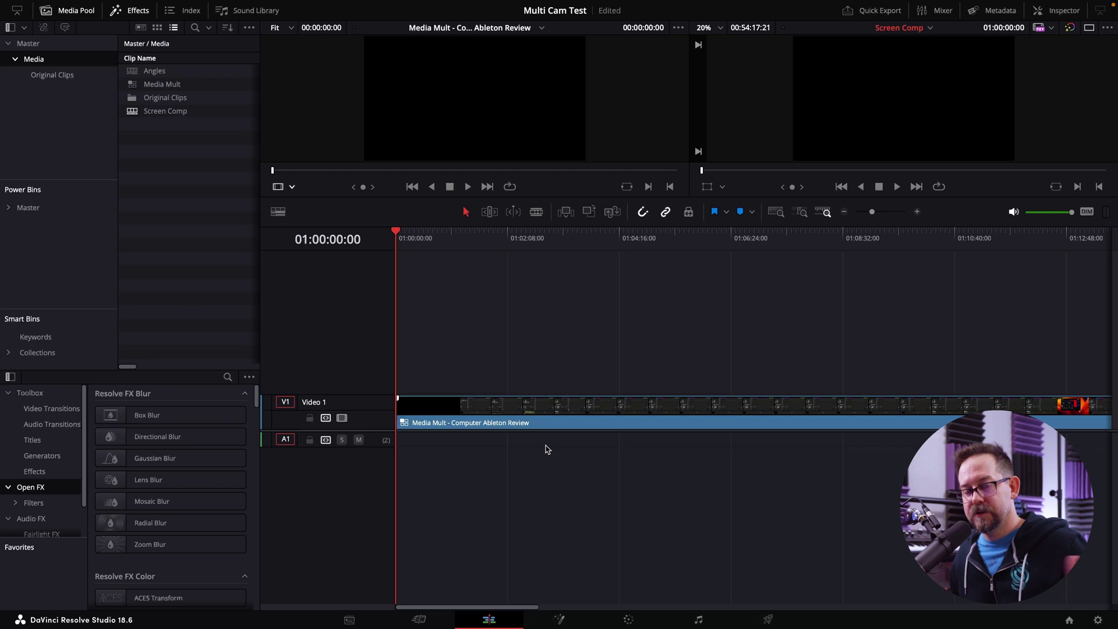
Step: Duplicate the Computer Ableton Review clip onto track V2 at the same position and switch the copy to the Front angle
drag(609, 250, 814, 263)
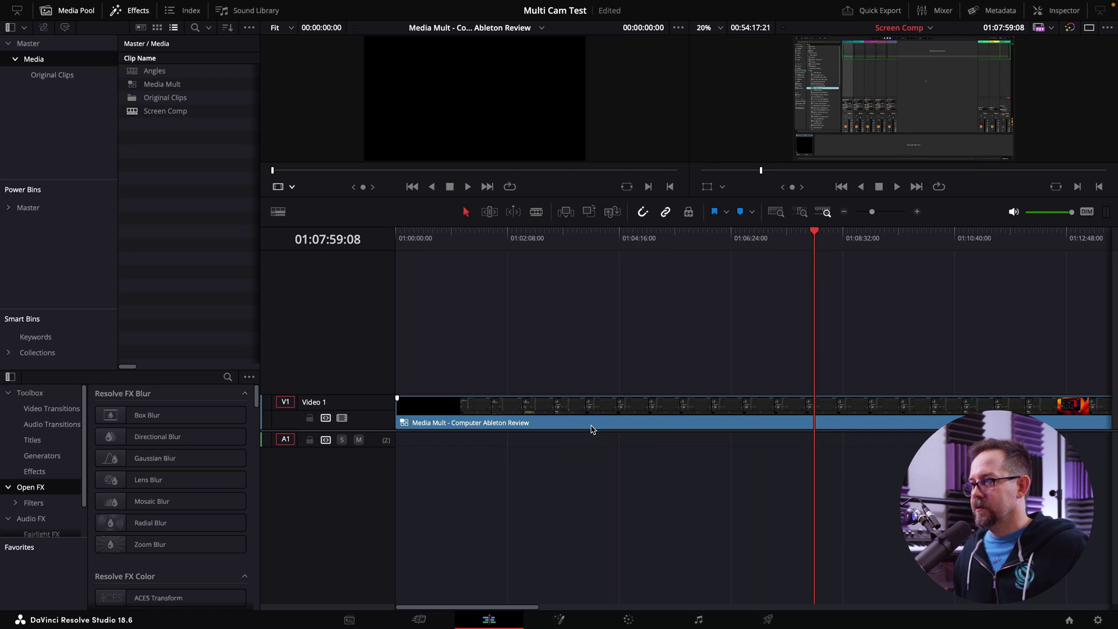
drag(576, 412, 575, 386)
right_click(575, 386)
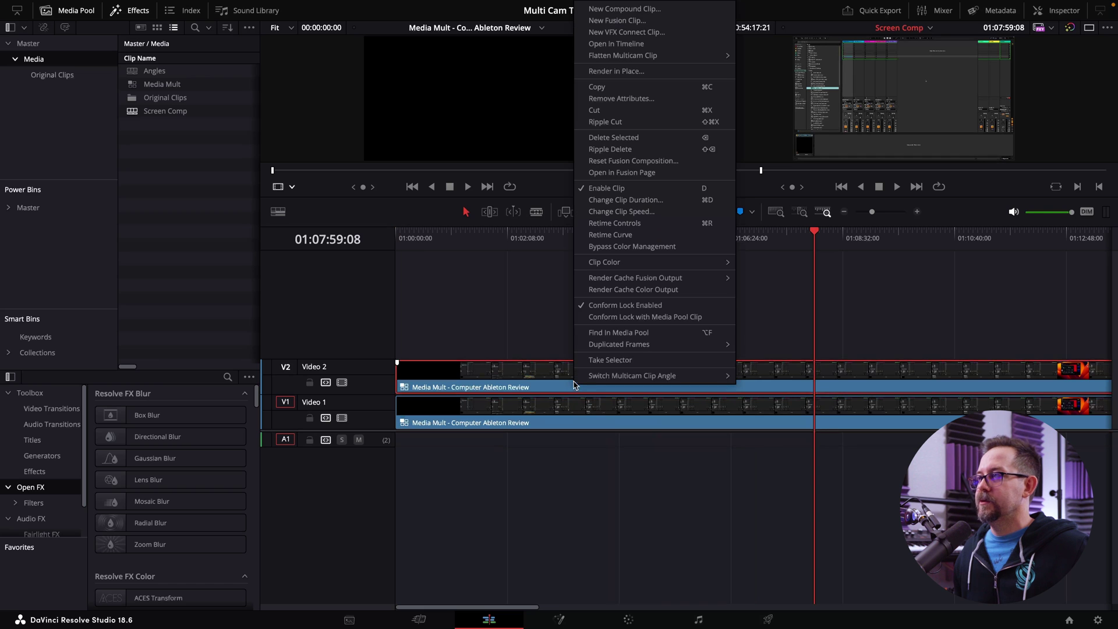
mouse_move(670, 382)
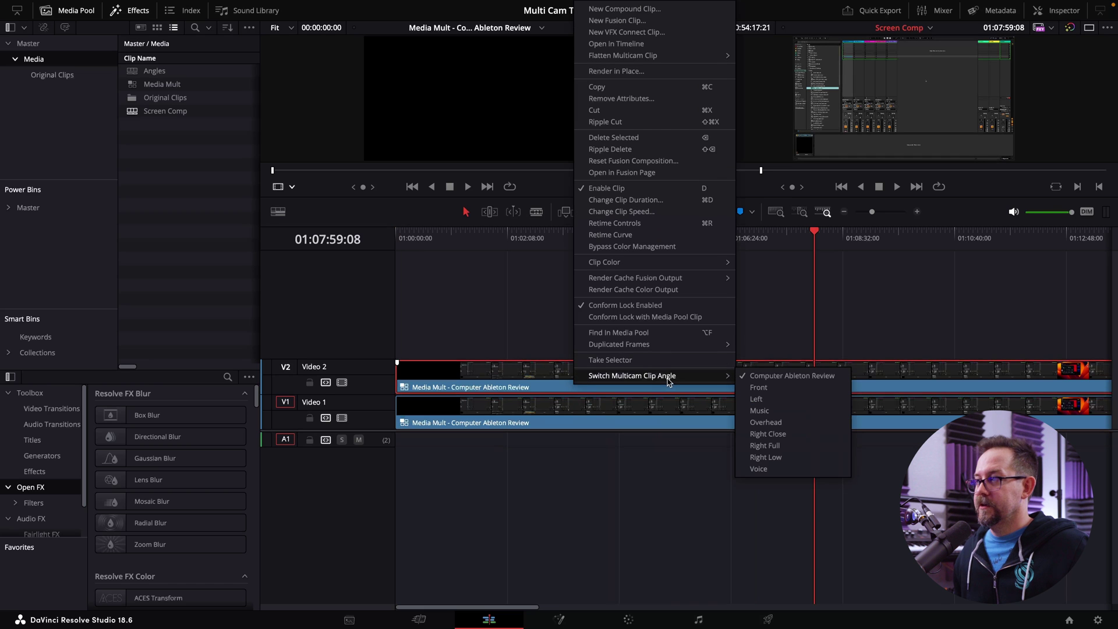
click(770, 388)
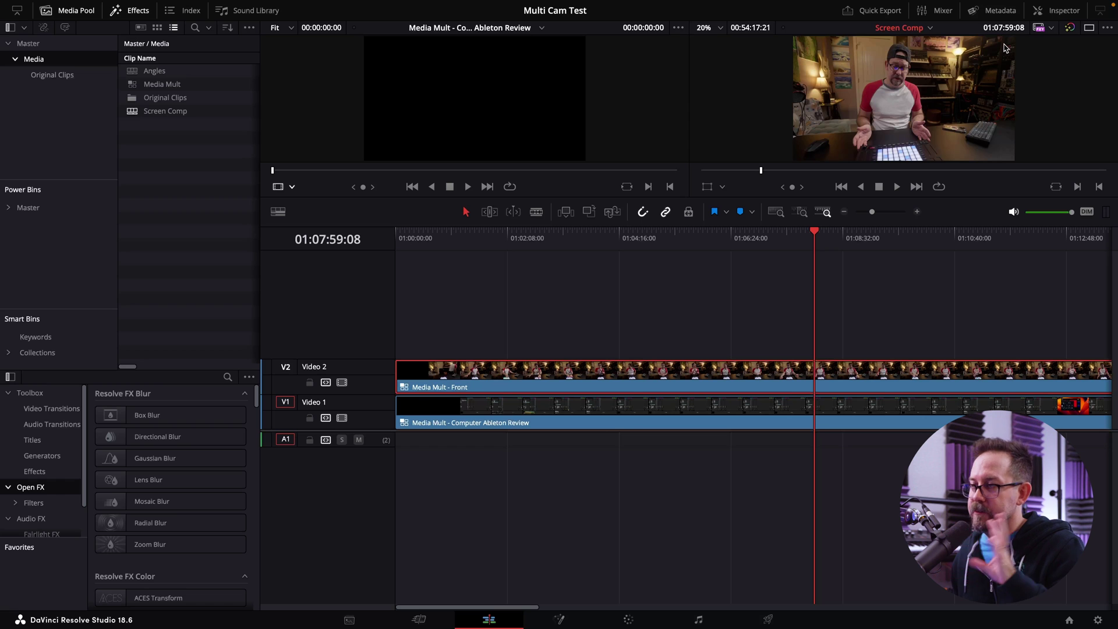
Step: Find the Transform effect with "trans", apply it to the Front clip on V2, and expand its Image Adjustment settings
click(228, 377)
text(tra)
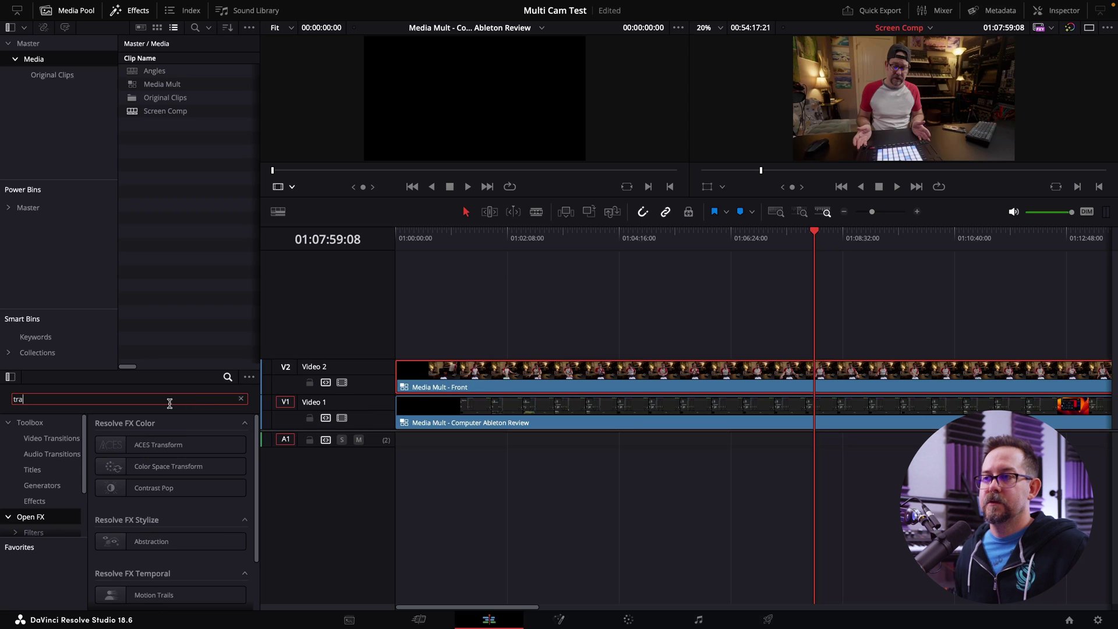
text(ns)
drag(149, 519, 524, 376)
click(1056, 10)
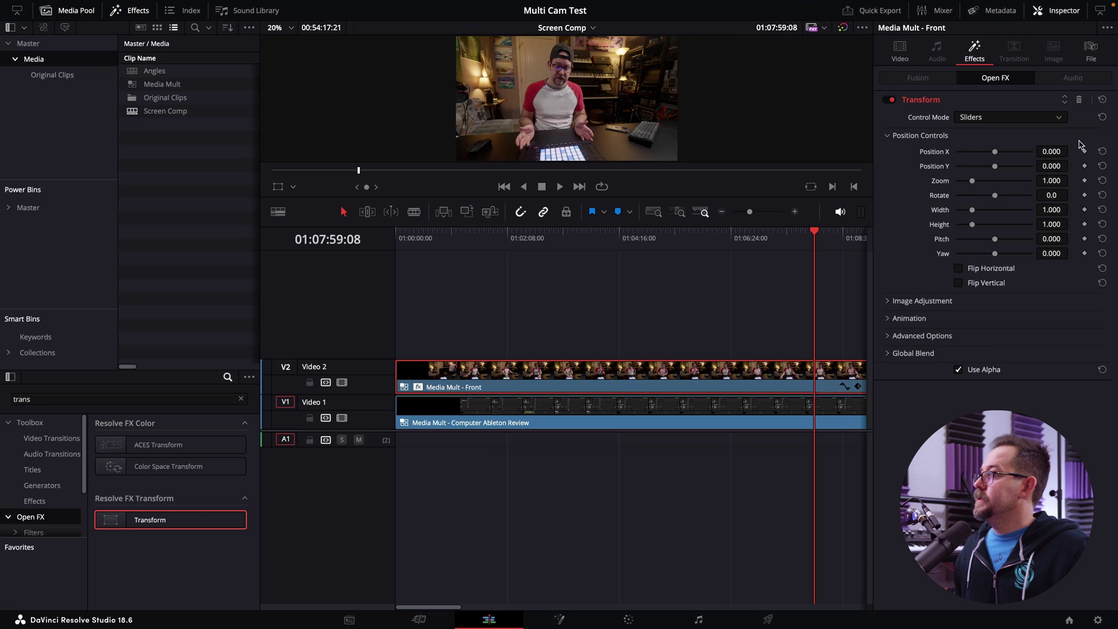
click(961, 303)
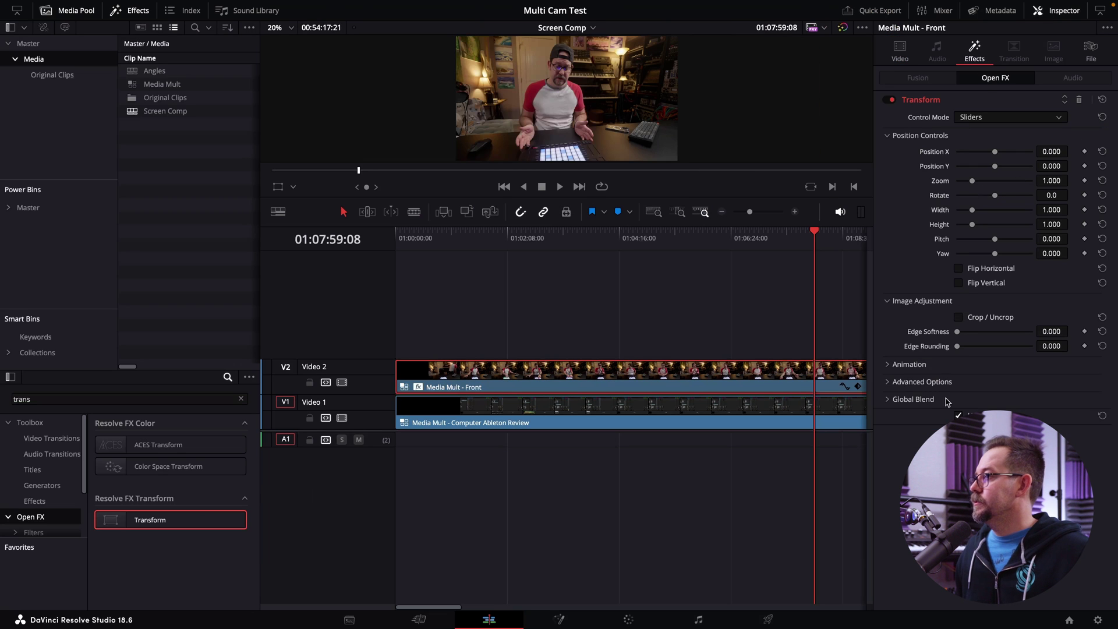
Step: Enable Crop/Uncrop on the Front clip's Transform effect, set Edge Rounding to 1.000, Zoom to 0.366 and Position X to 0.345
click(959, 318)
drag(961, 410, 1087, 412)
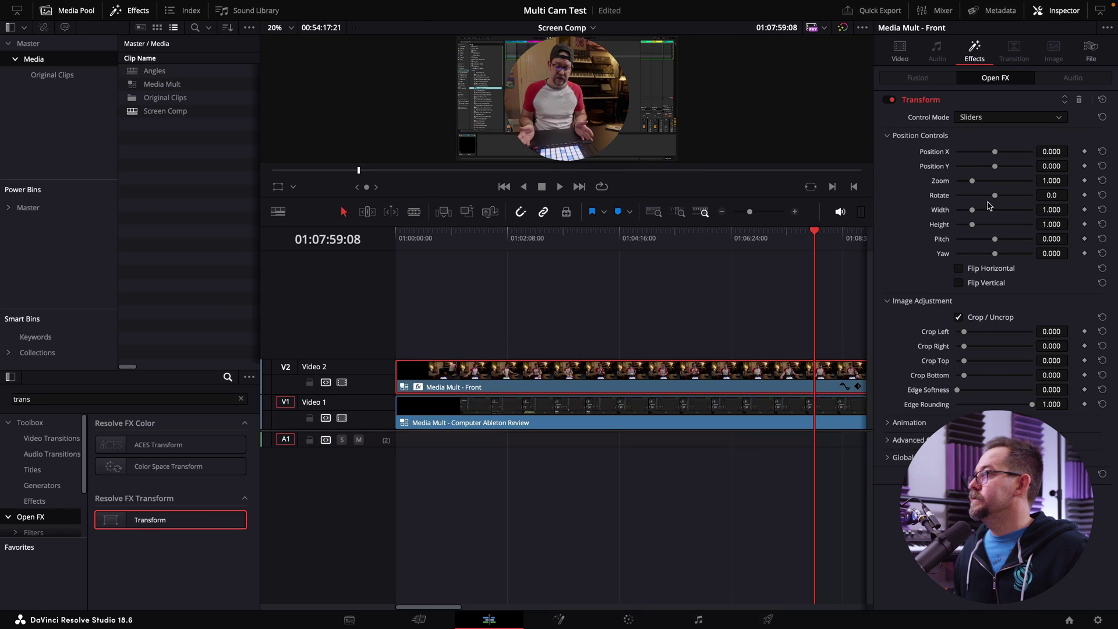
drag(975, 184, 959, 185)
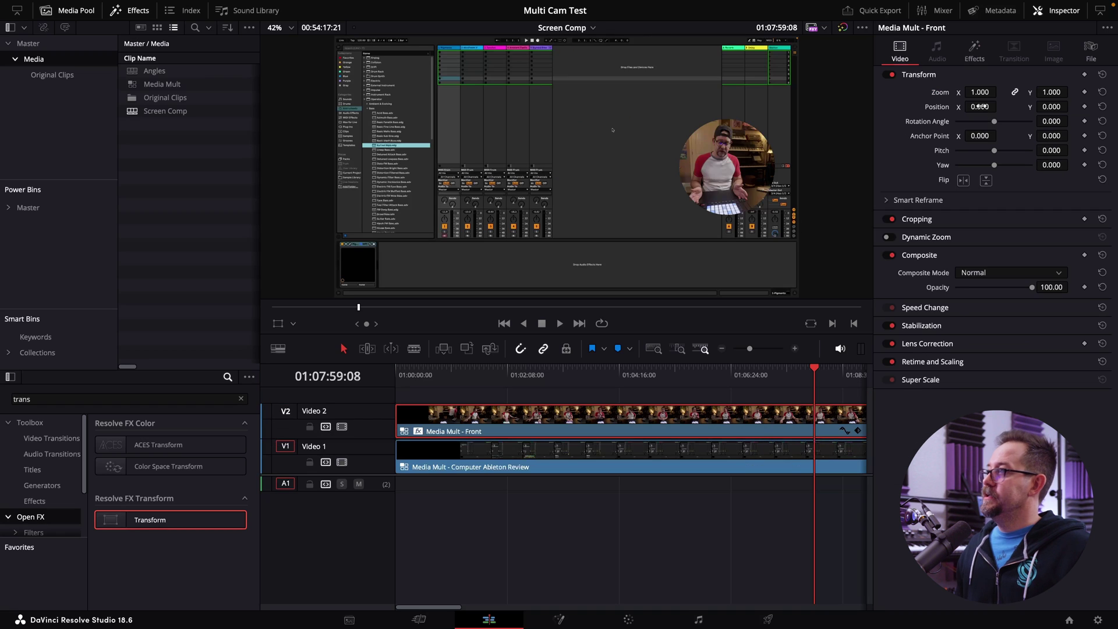
Step: Set the Front clip's own Position X to 193, and its Transform effect to Position X 0.376, Position Y 0.268 and Zoom 0.307
drag(980, 107, 1000, 107)
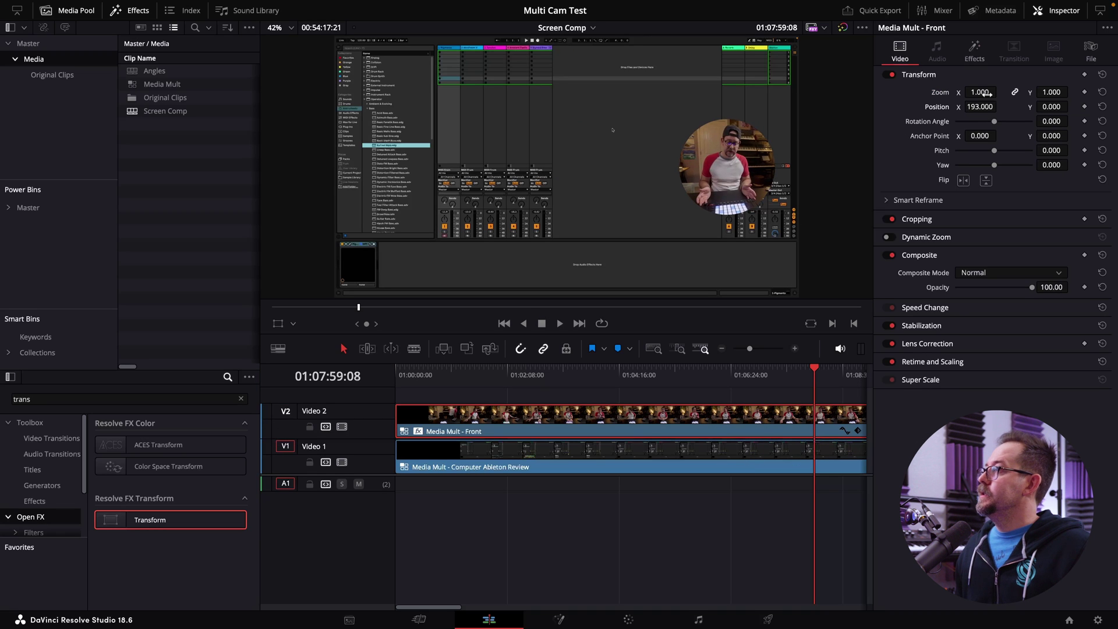
click(975, 51)
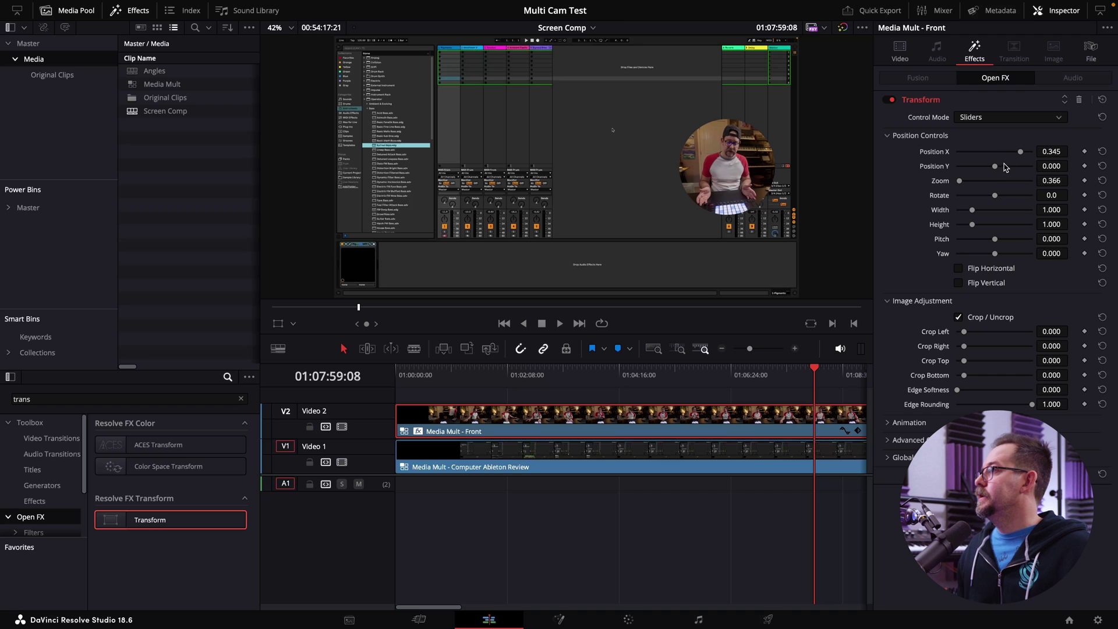
drag(996, 167, 1024, 156)
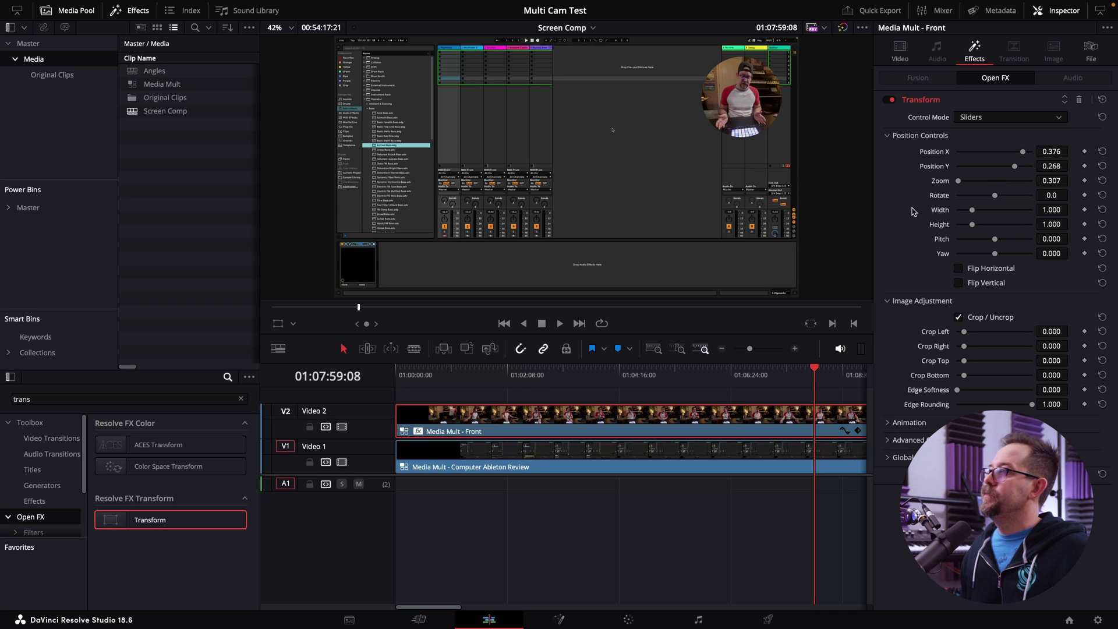
Step: Duplicate the Computer Ableton Review clip onto track V3 at the same position and switch the copy to the Overhead angle
click(496, 509)
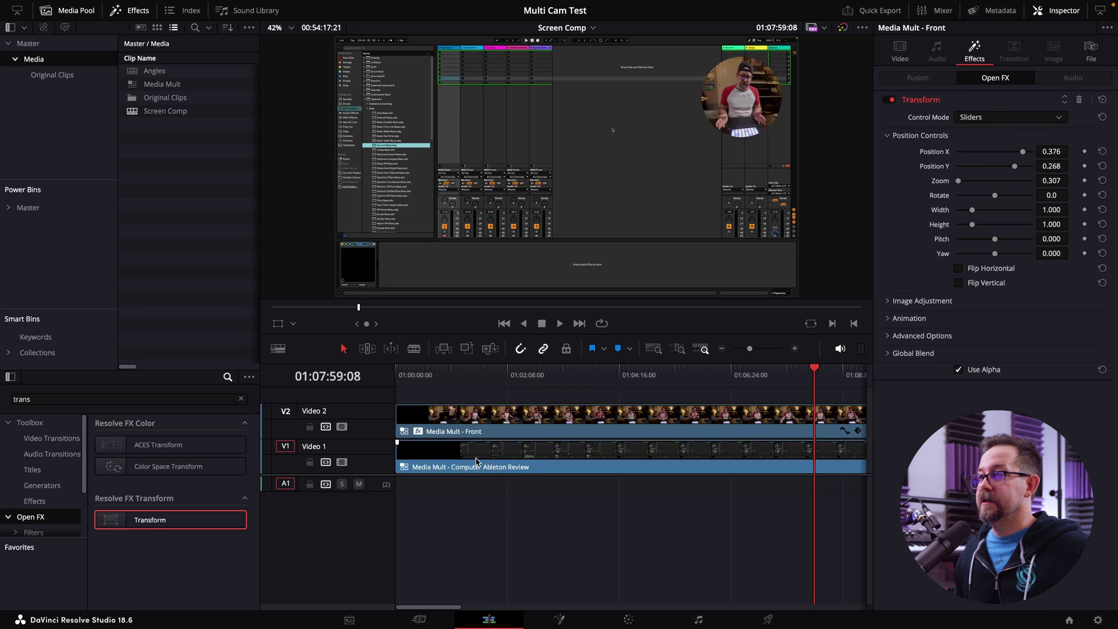
drag(476, 461, 473, 399)
right_click(485, 405)
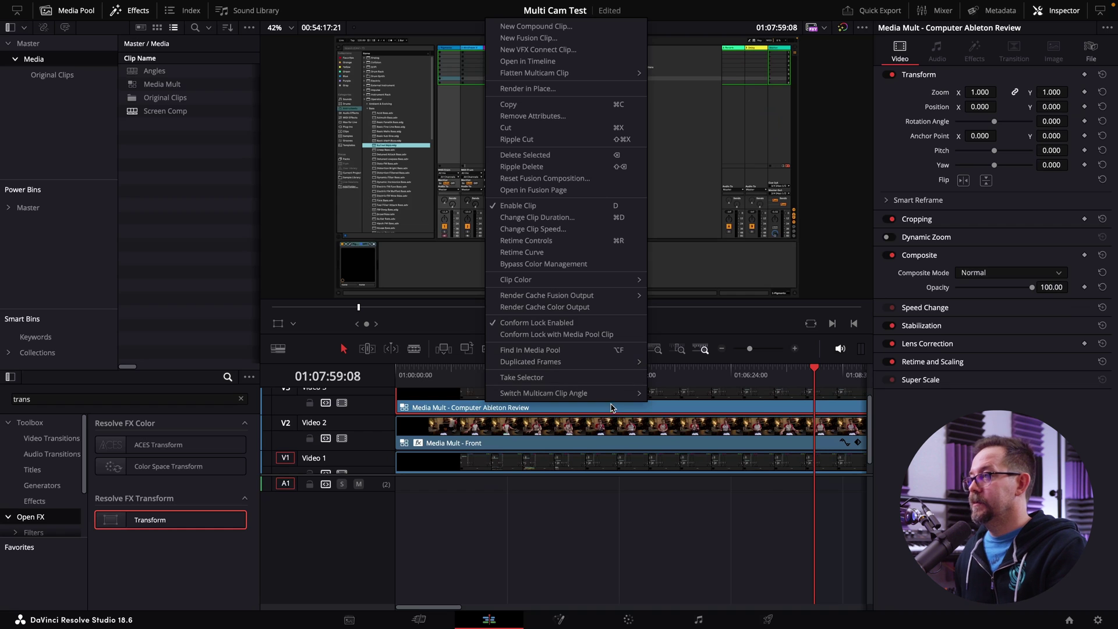
mouse_move(616, 393)
click(678, 440)
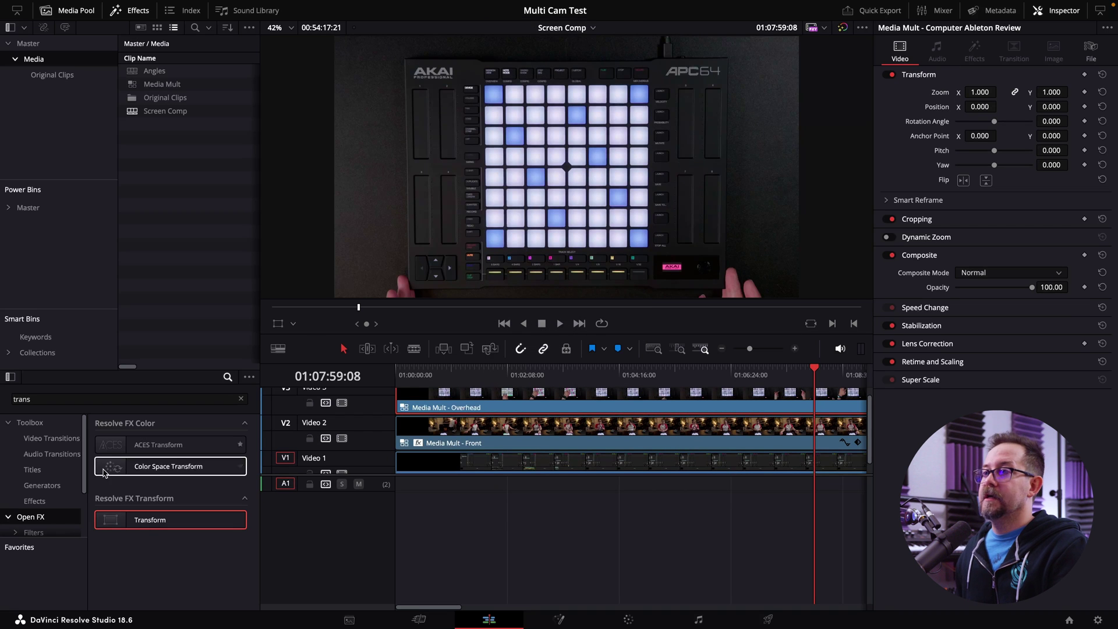
Step: Apply the Transform effect to the Overhead clip with Crop/Uncrop enabled, Edge Rounding 0.209, Crop Left 0.105 and Crop Right 0.088
drag(178, 520, 509, 409)
click(974, 50)
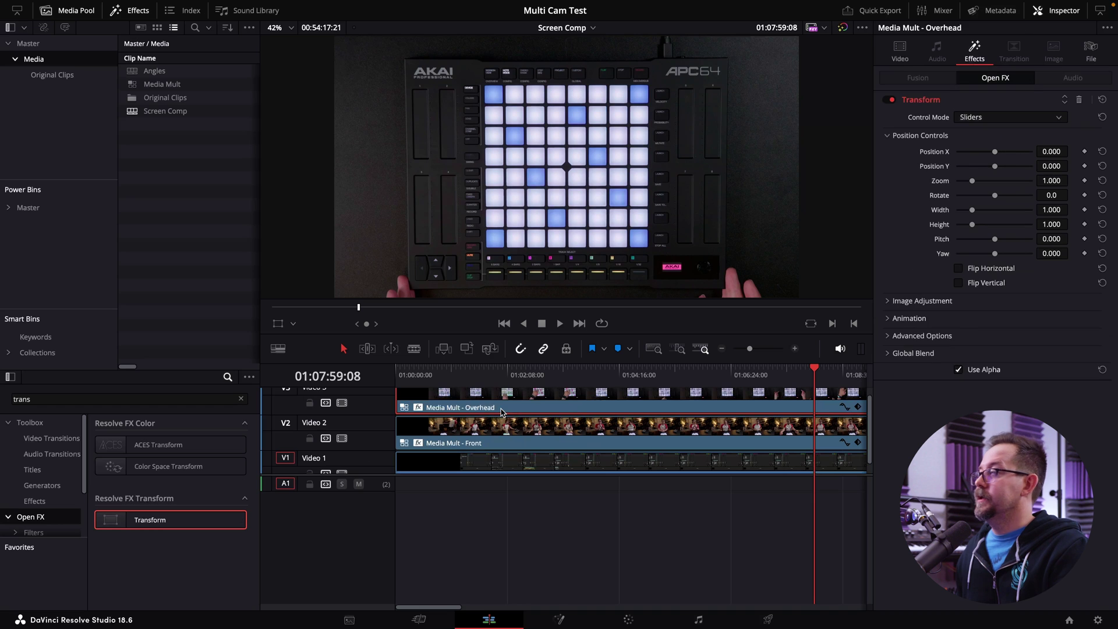
drag(958, 404, 972, 404)
drag(964, 331, 971, 346)
Step: Set the Overhead clip's Transform effect to Zoom 0.308, Position X 0.361 and Position Y -0.055, and preview the composite at 01:03:24:00
mouse_move(972, 181)
mouse_down()
mouse_move(957, 182)
mouse_move(1022, 151)
mouse_move(989, 166)
mouse_up()
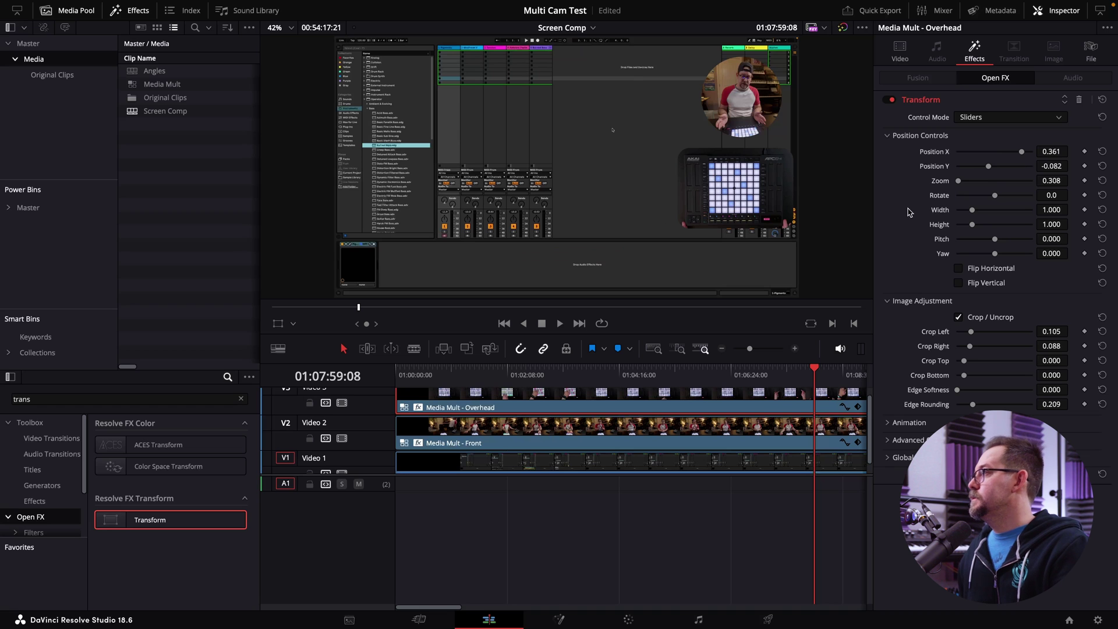
drag(1055, 169, 1066, 169)
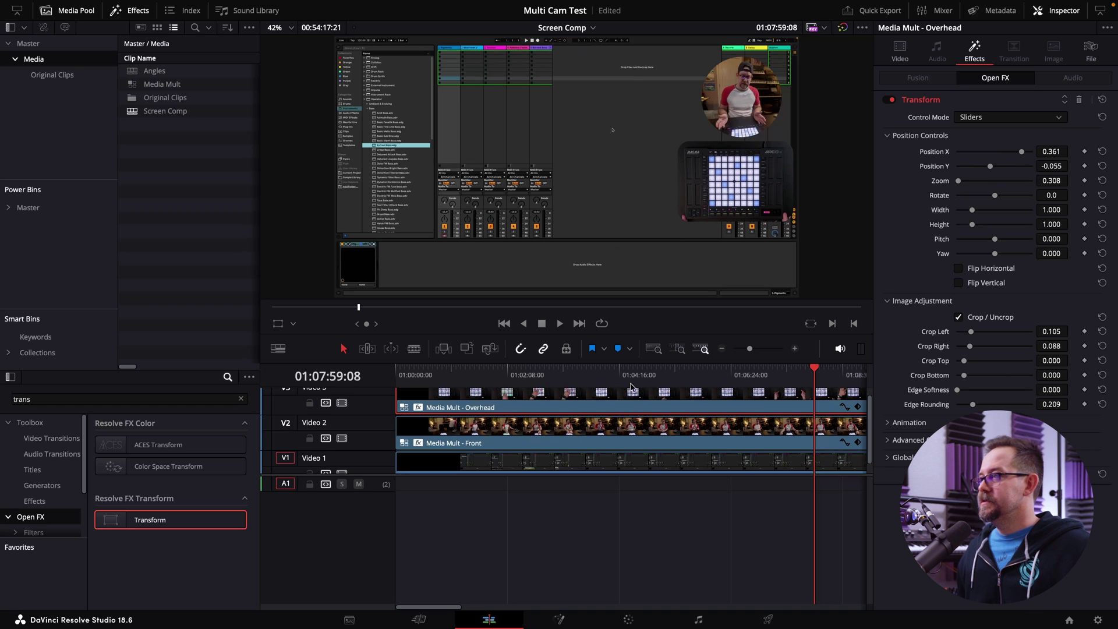
drag(652, 376, 567, 376)
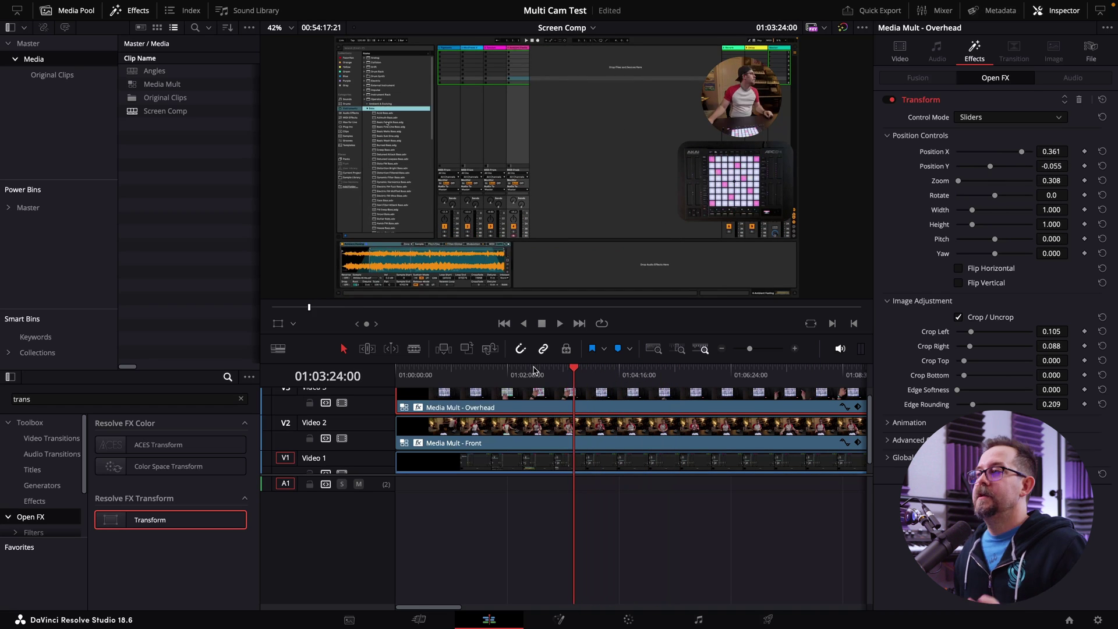
click(534, 495)
Step: In the Angles timeline, replace the Computer Ableton Review clip on V7 with the Screen Comp timeline, aligned to the timeline start
double_click(154, 70)
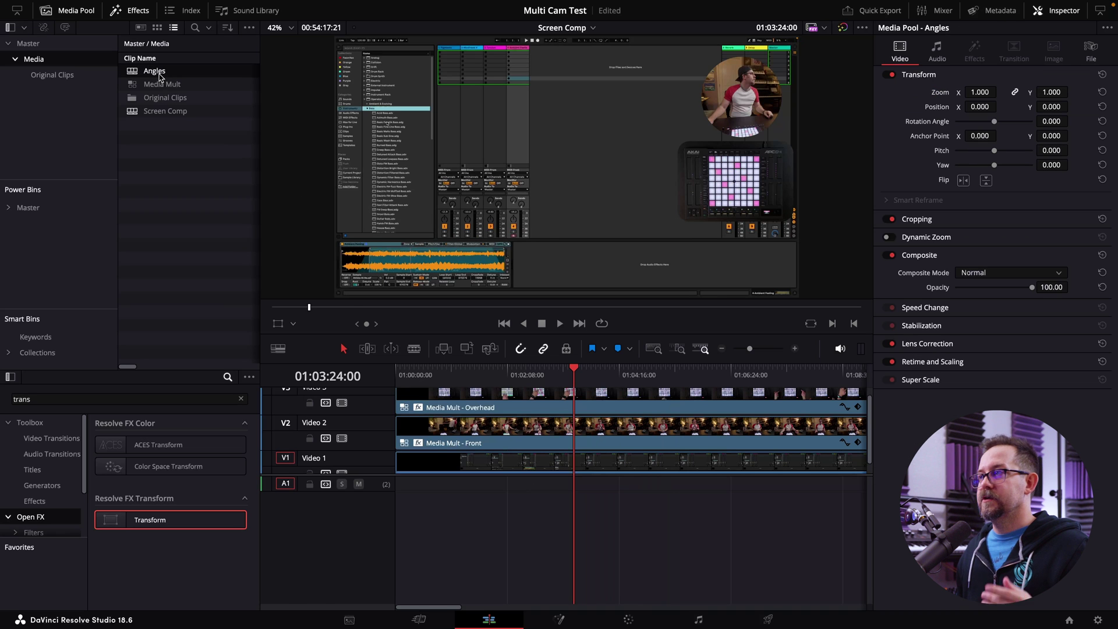
scroll(351, 415, up, 3)
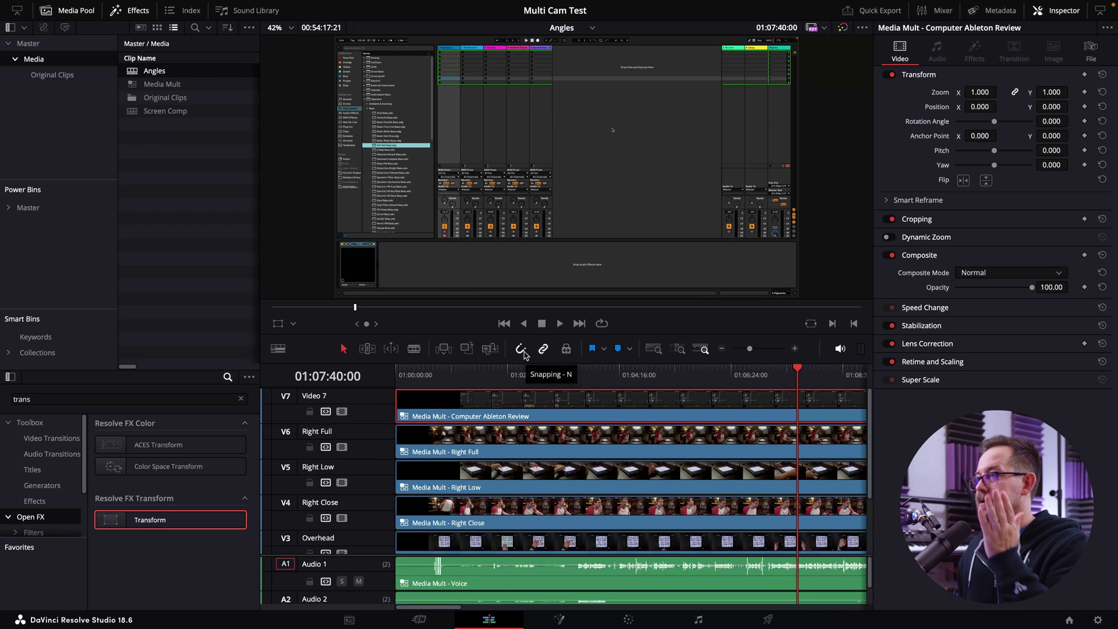
key(Delete)
drag(166, 110, 516, 401)
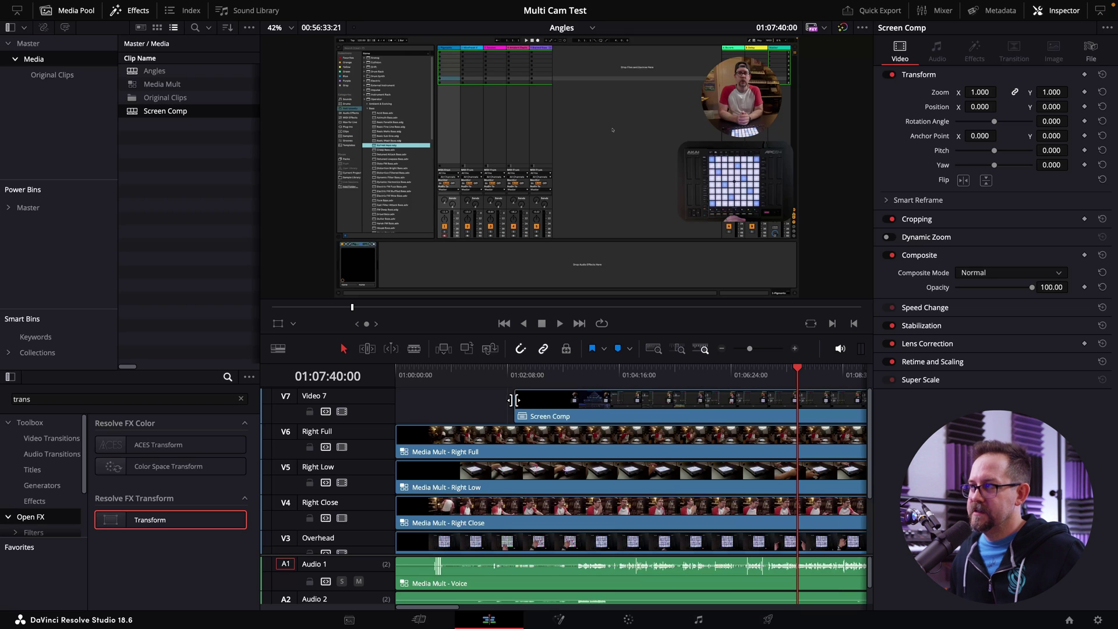
drag(591, 416, 474, 417)
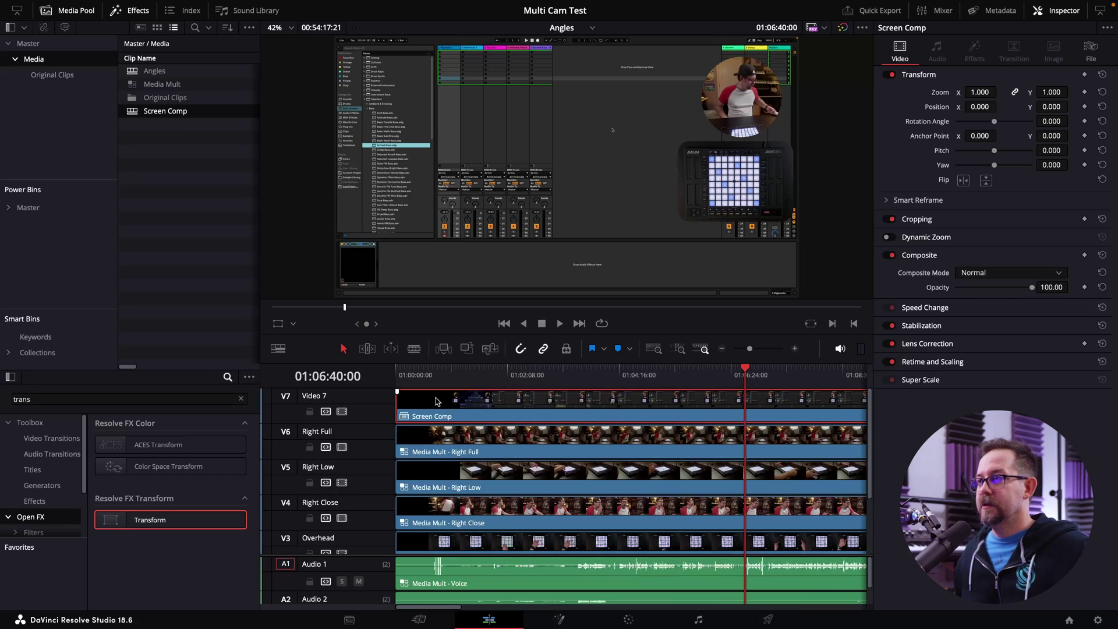
Step: Rename video track V7 as Screen Comp
double_click(334, 396)
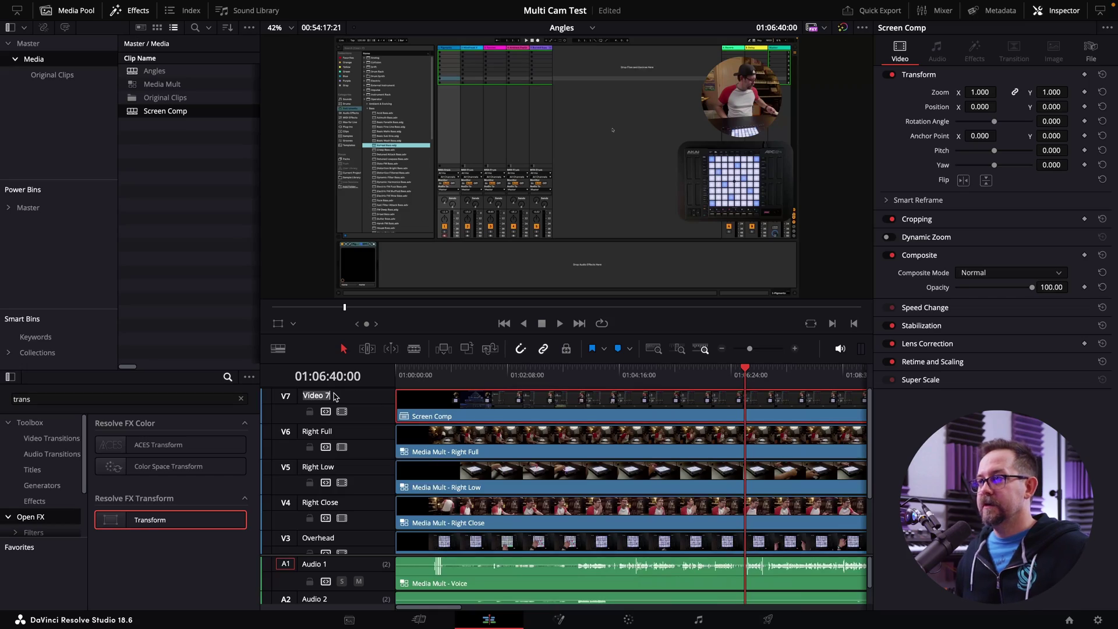
text(Screen C)
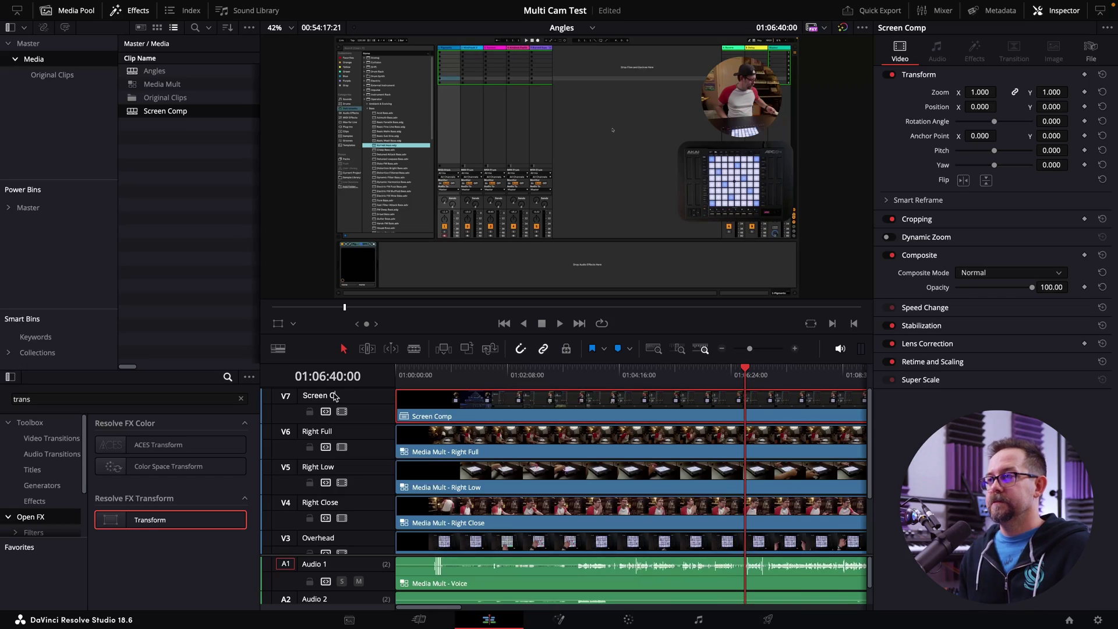
text(omp)
key(Return)
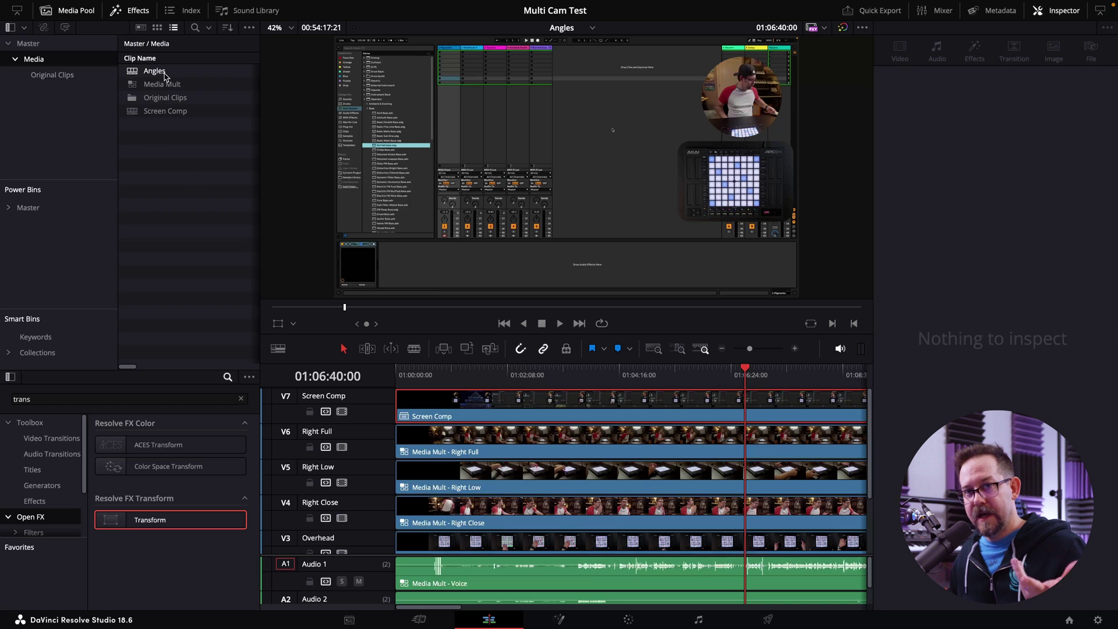
Step: Convert the Angles timeline to a multicam clip
click(162, 75)
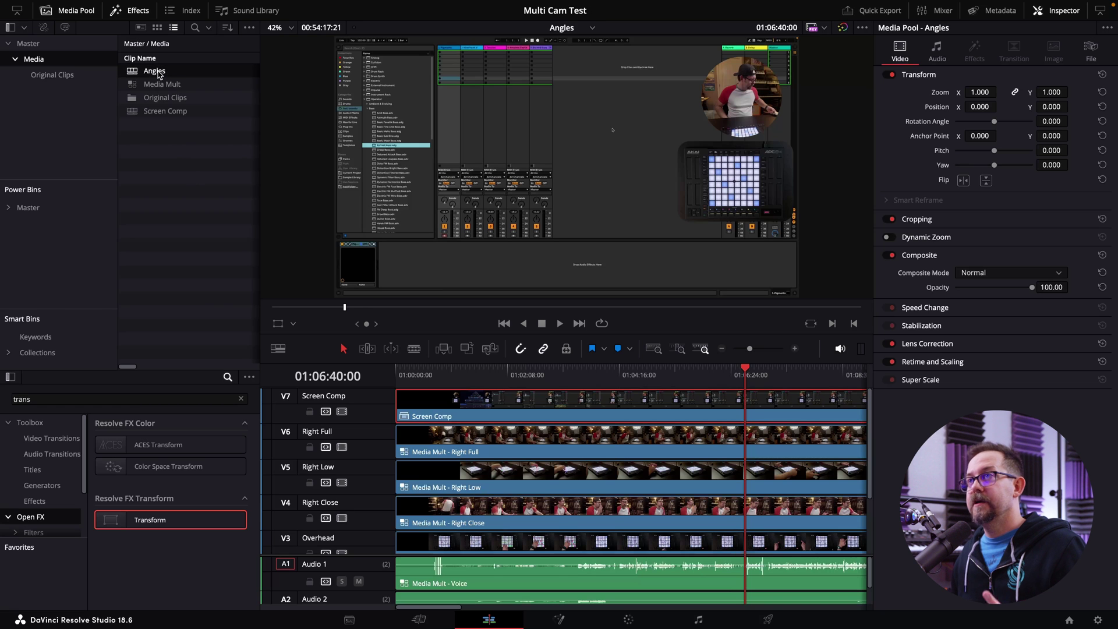
right_click(159, 74)
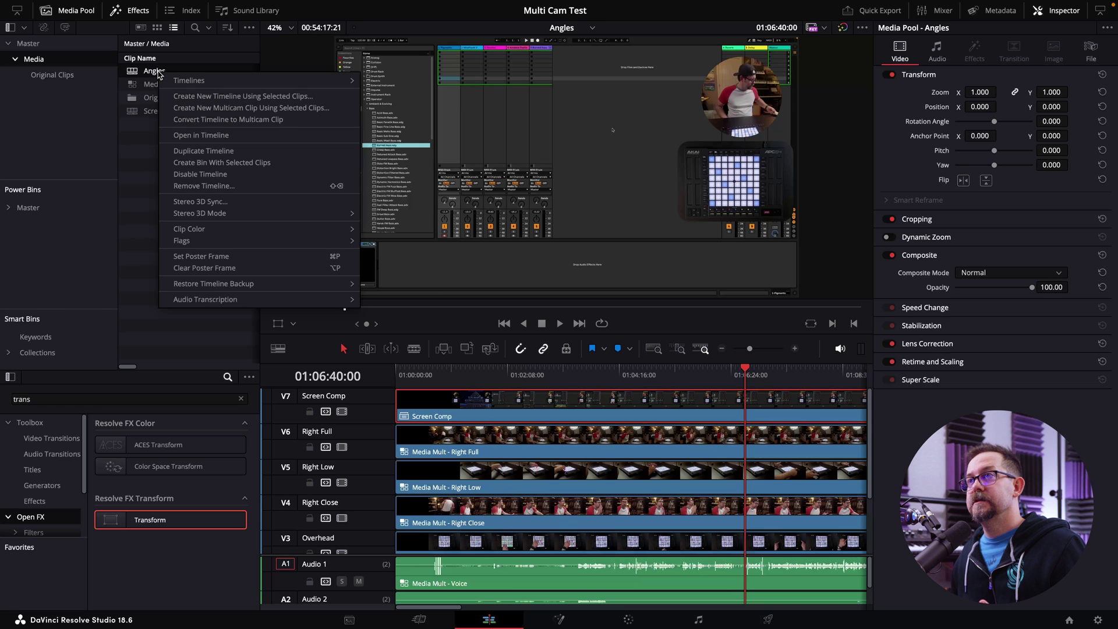
click(213, 119)
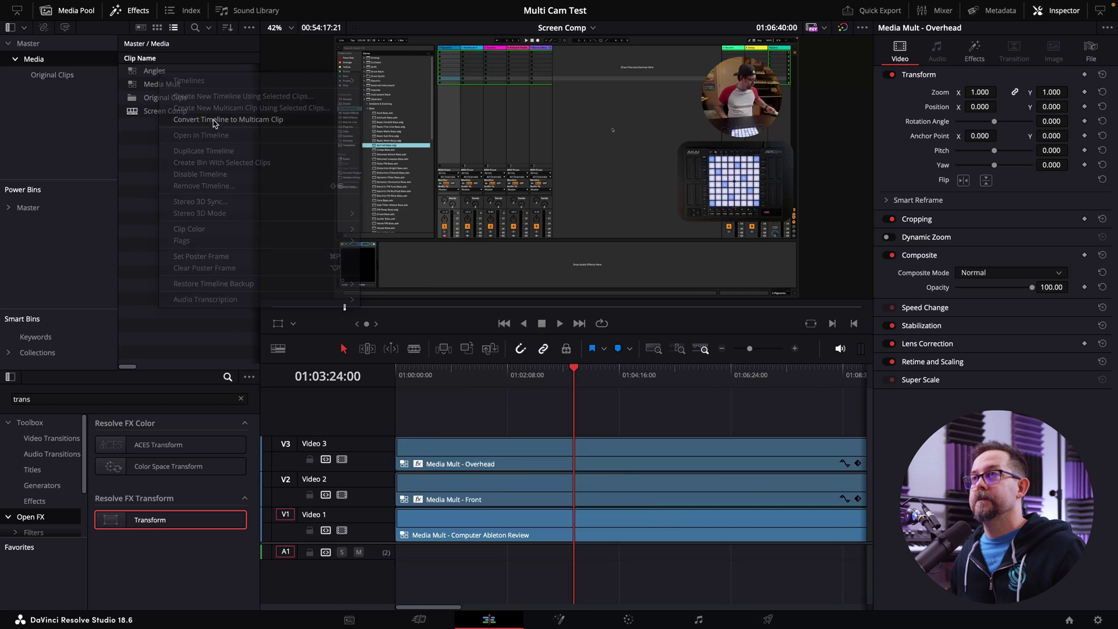
Step: Create a timeline named Main Edit from the Angles multicam clip and move it to the Master bin
click(155, 72)
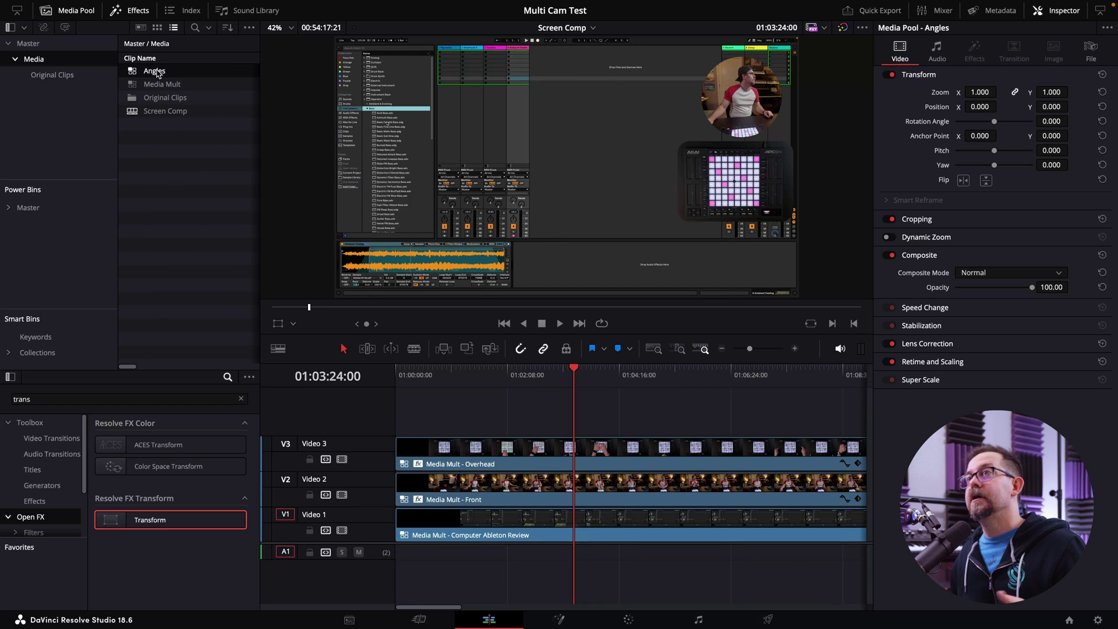
right_click(157, 72)
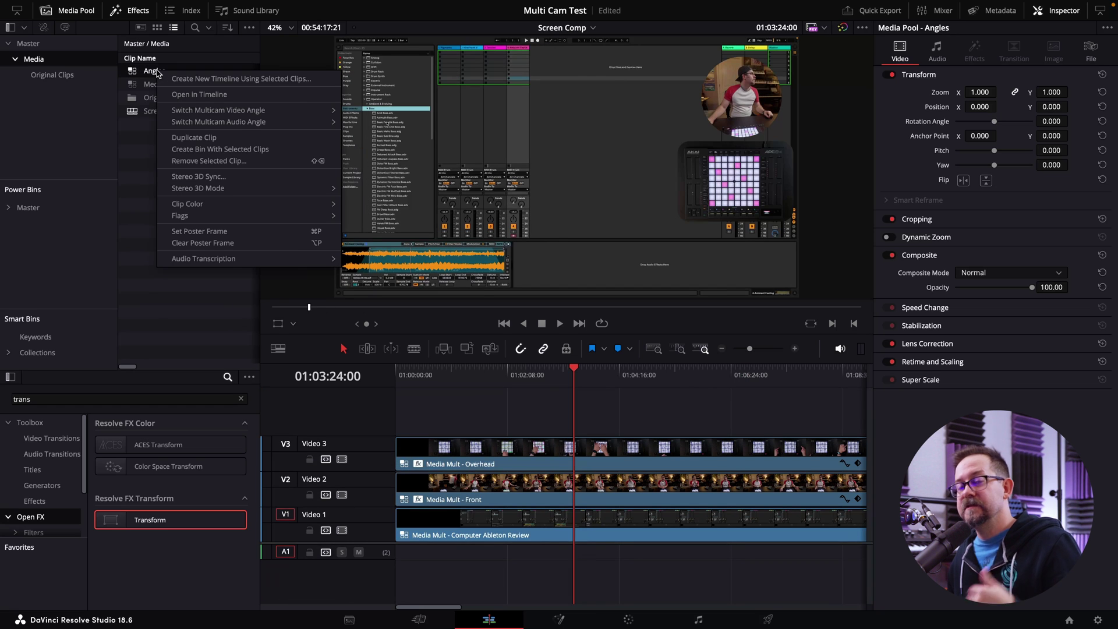
click(205, 78)
text(Main)
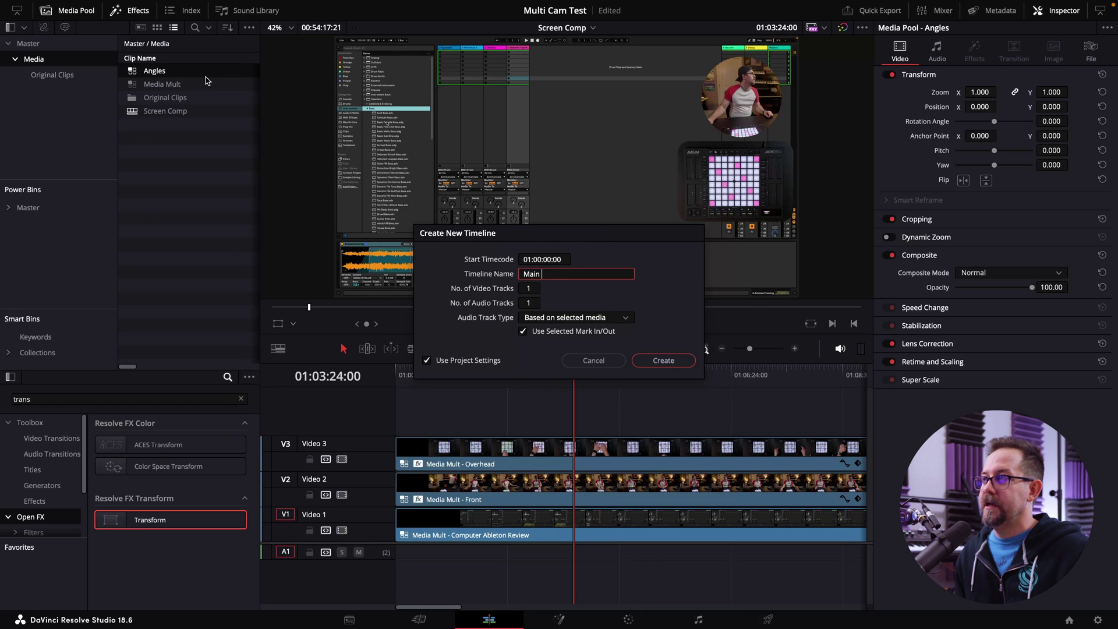
key(Return)
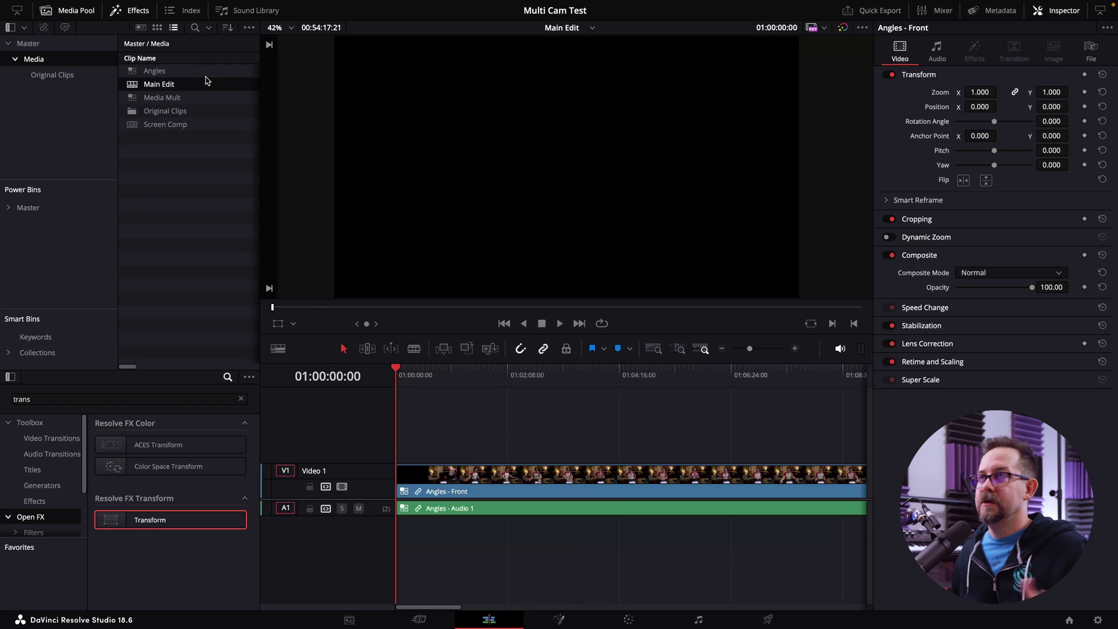
click(169, 86)
Step: Hide the Inspector, switch the source viewer to multicam mode, and preview the Main Edit angles at 01:07:55:08
drag(610, 370, 712, 371)
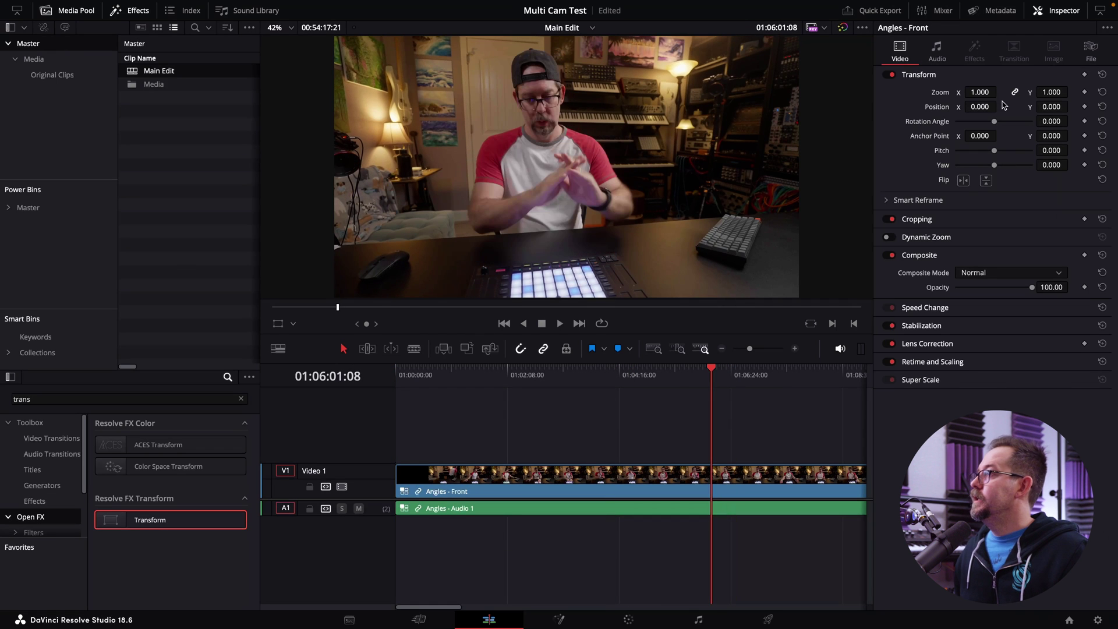
click(1059, 14)
click(779, 371)
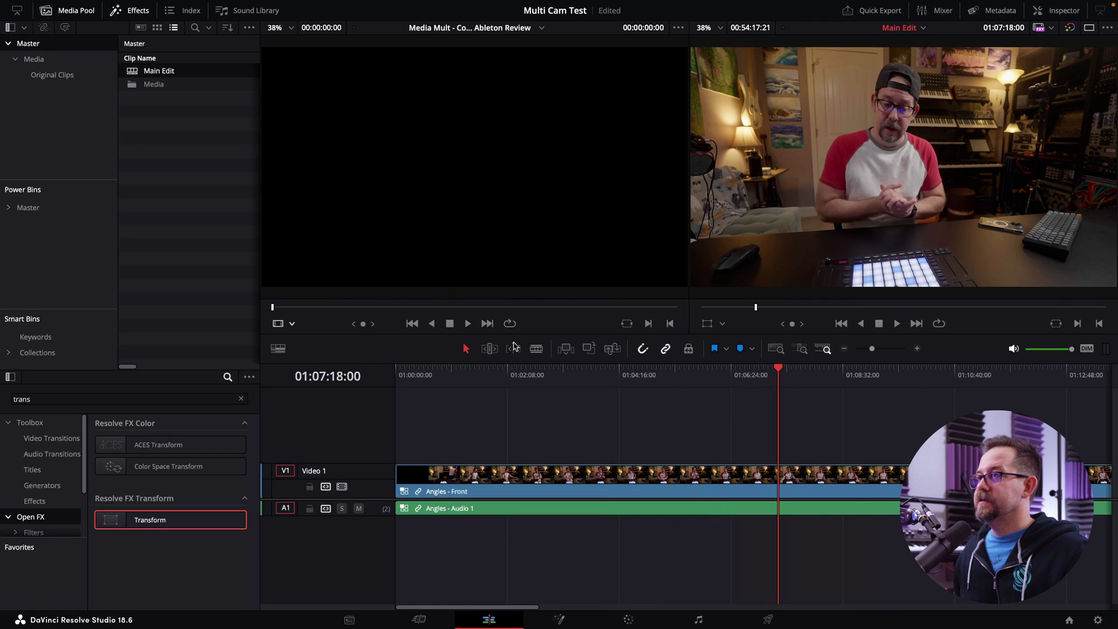
click(294, 325)
click(304, 387)
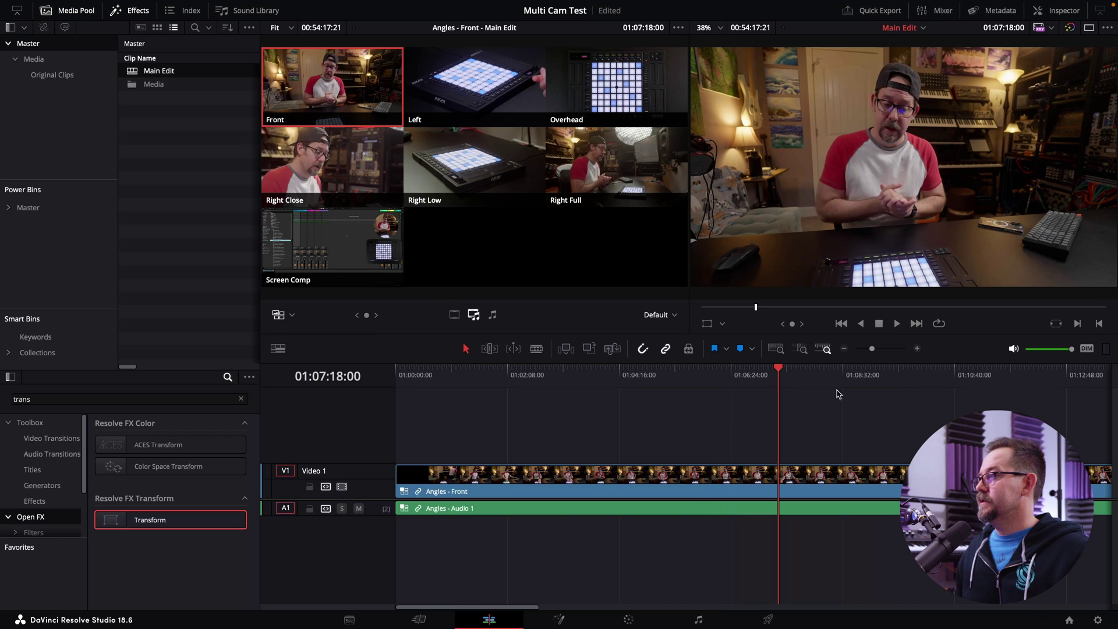
click(811, 381)
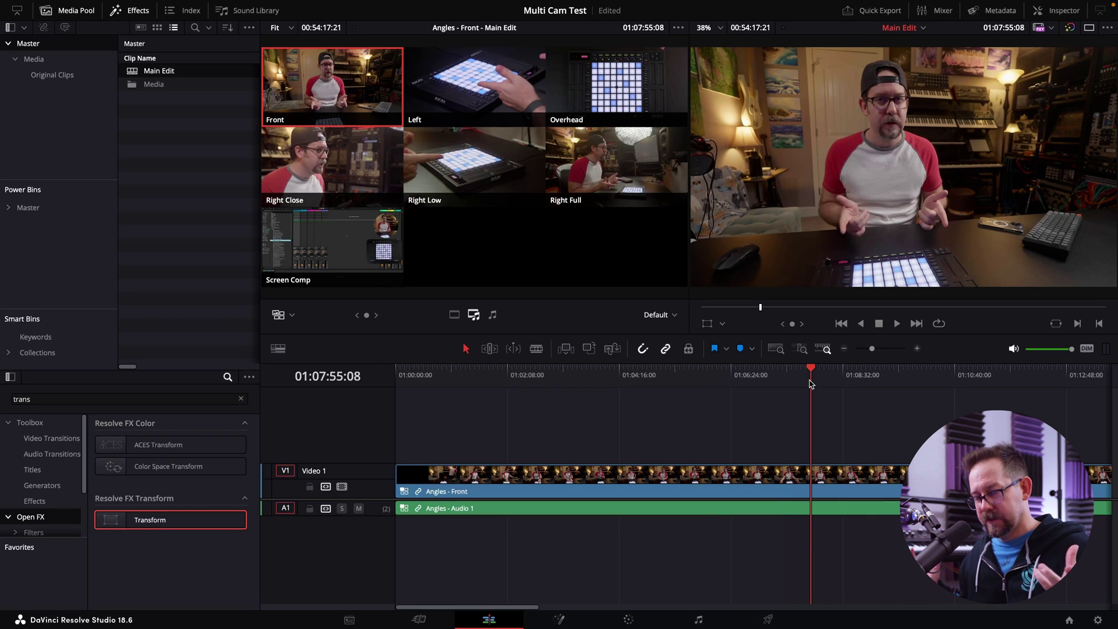
Step: Create a timeline named 3 Cams Stacked from the Media Mult clip in the Media bin and delete its audio clip
double_click(154, 84)
right_click(163, 85)
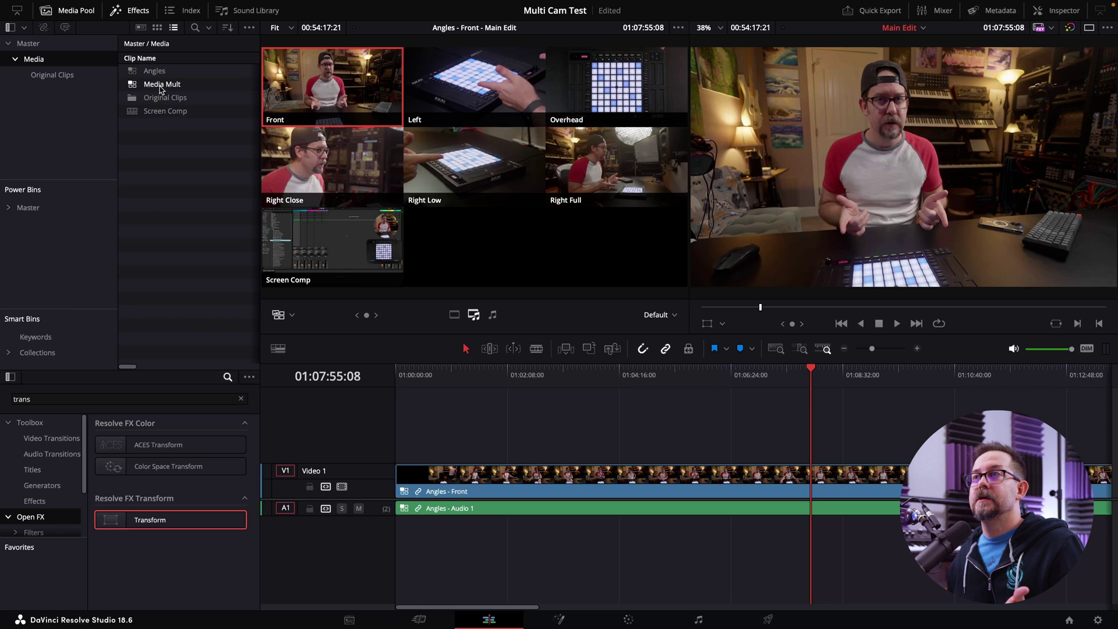
click(224, 93)
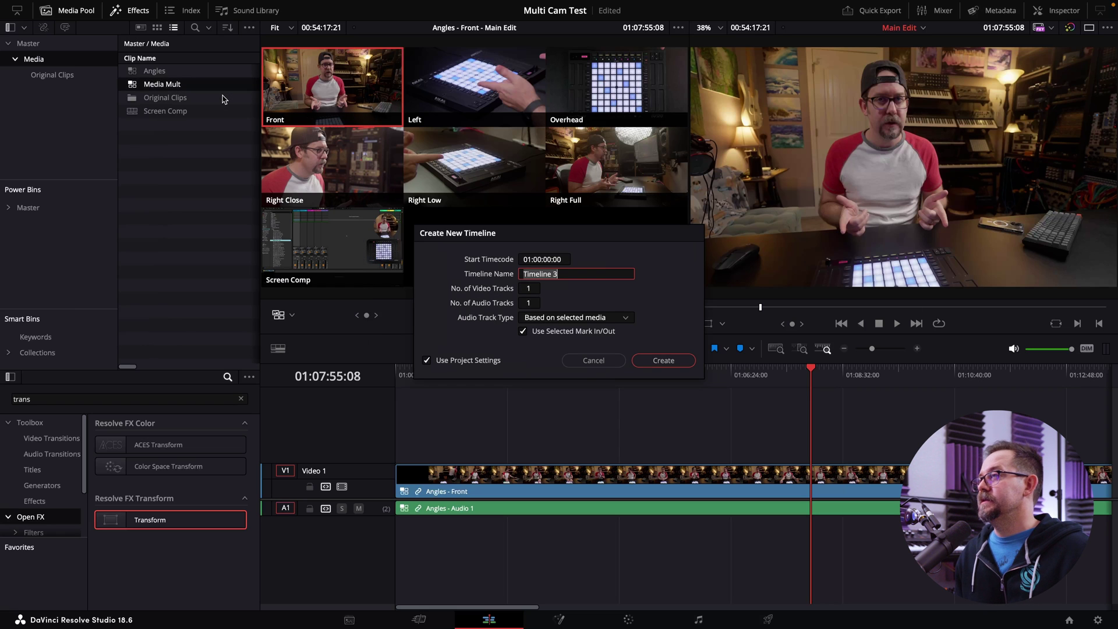
text(3 Cams Stacked)
key(Return)
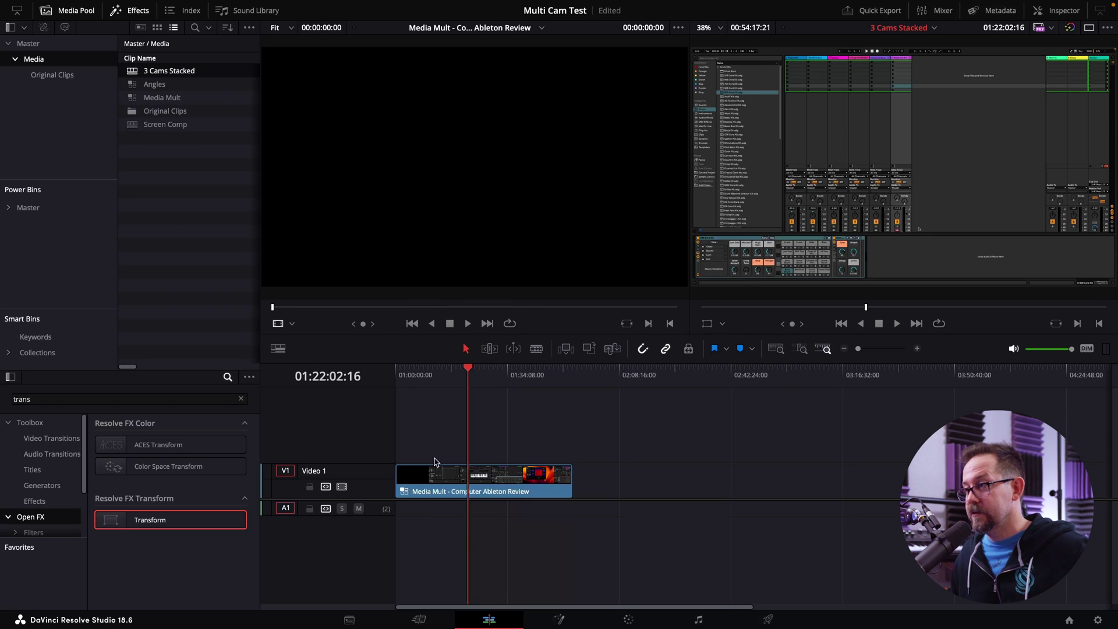
Step: Duplicate the Computer Ableton Review clip from V1 onto tracks V2 and V3 at the same position
drag(438, 473, 443, 443)
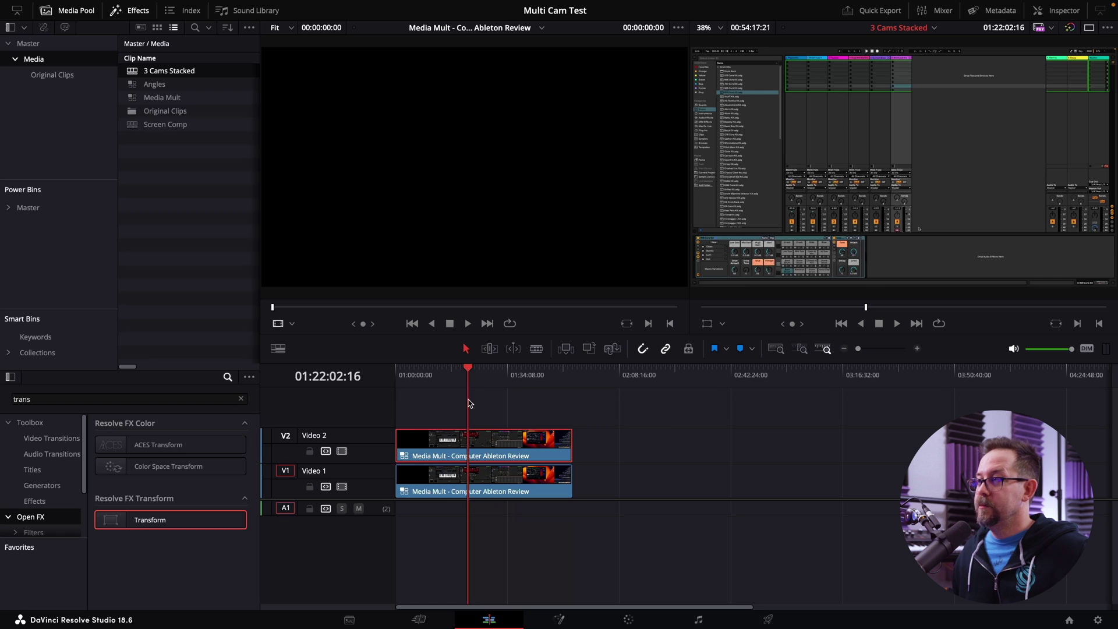
drag(445, 445, 460, 410)
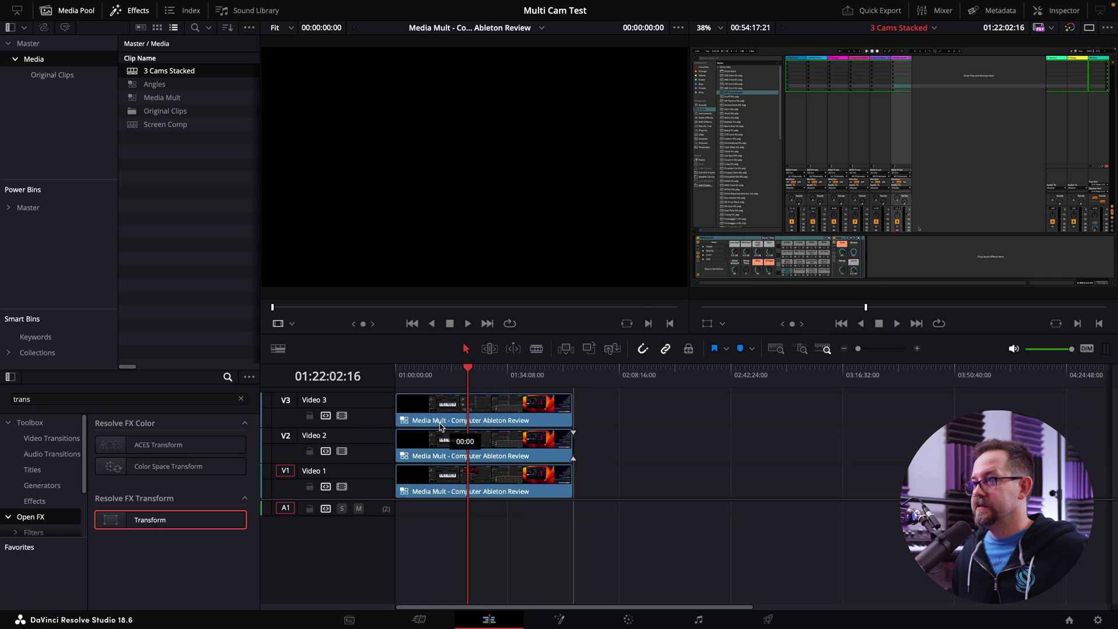
Step: Switch the V3 clip to the Left angle, crop it 381.1 left and 996.6 right, and shift it to the frame's left side
right_click(483, 414)
click(670, 415)
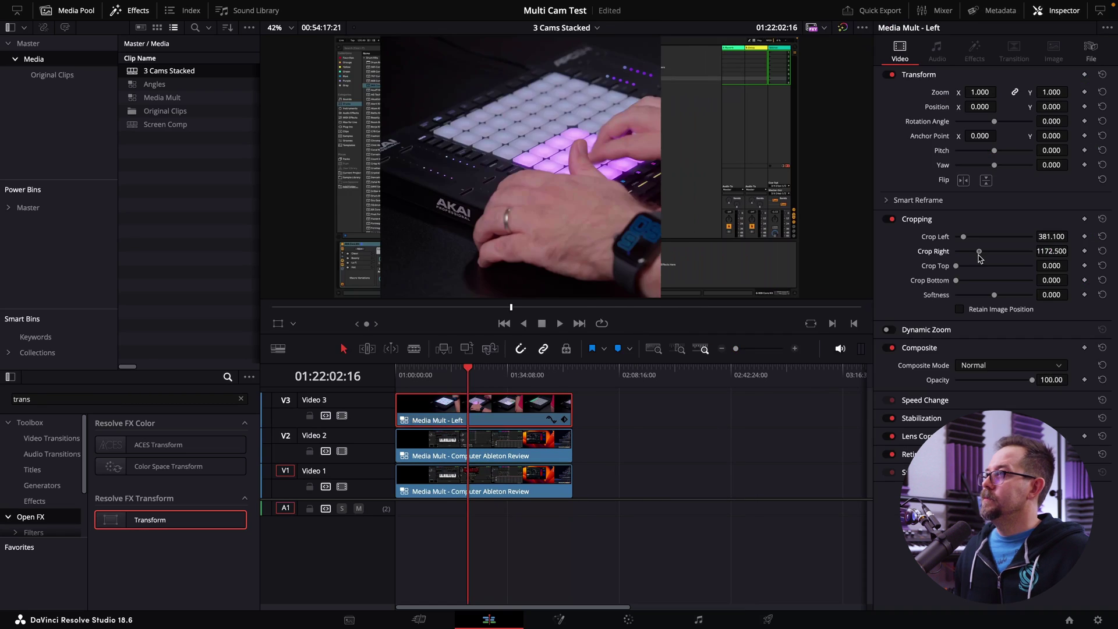
drag(979, 257, 977, 259)
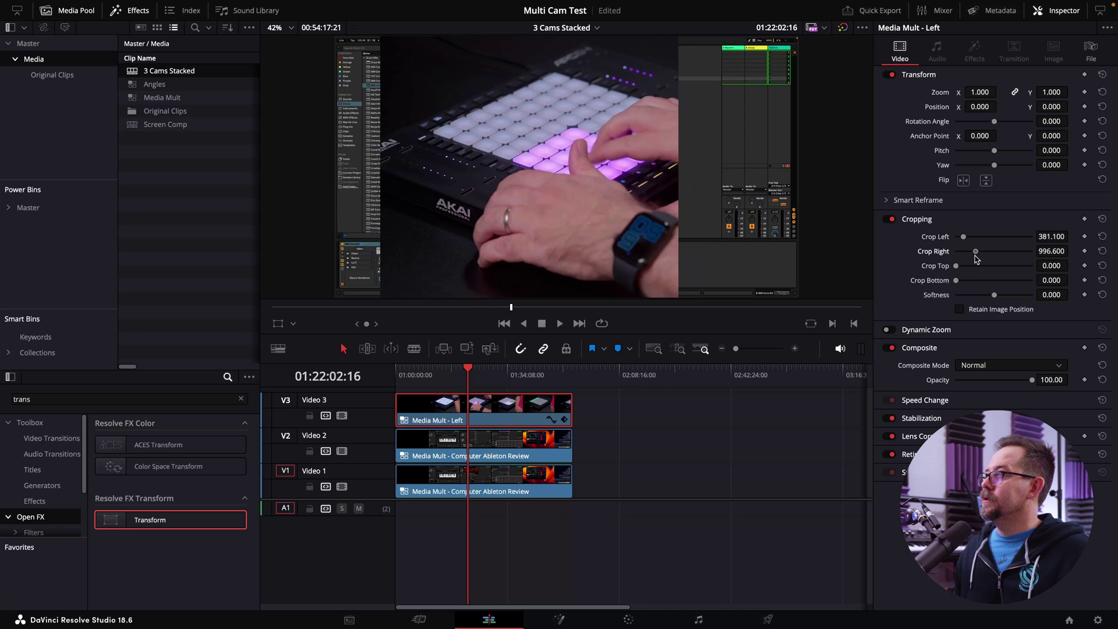
mouse_move(985, 106)
mouse_down()
mouse_move(967, 106)
mouse_move(983, 106)
mouse_up()
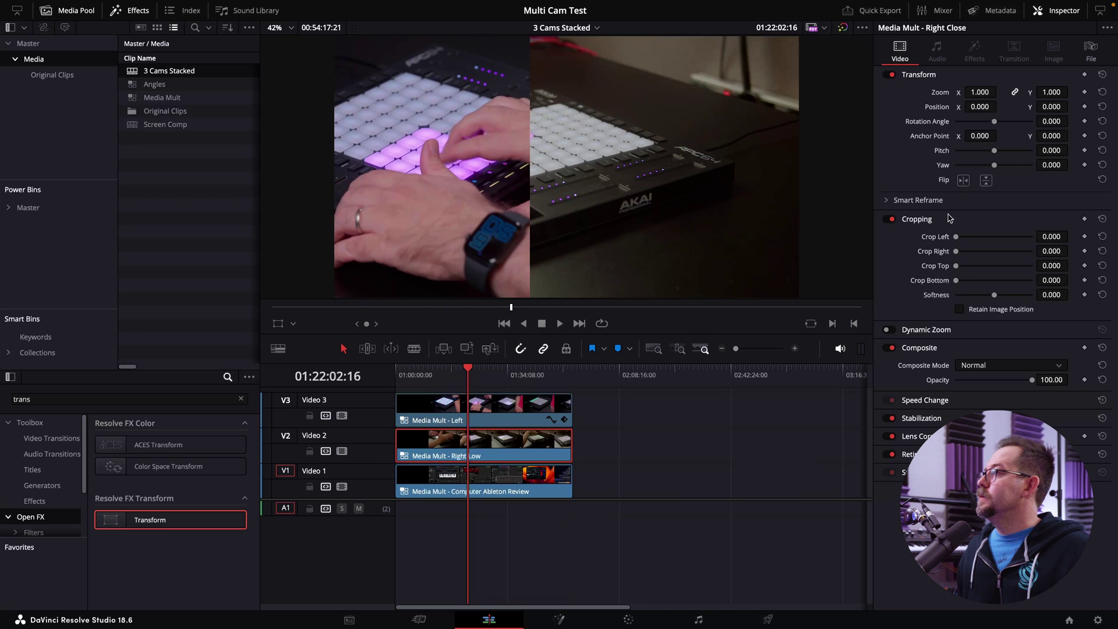
Step: Switch the V2 clip to Right Low and V1 to Front, reposition them as side-by-side columns with Front at X 1622, and preview the stack
drag(979, 107, 1002, 106)
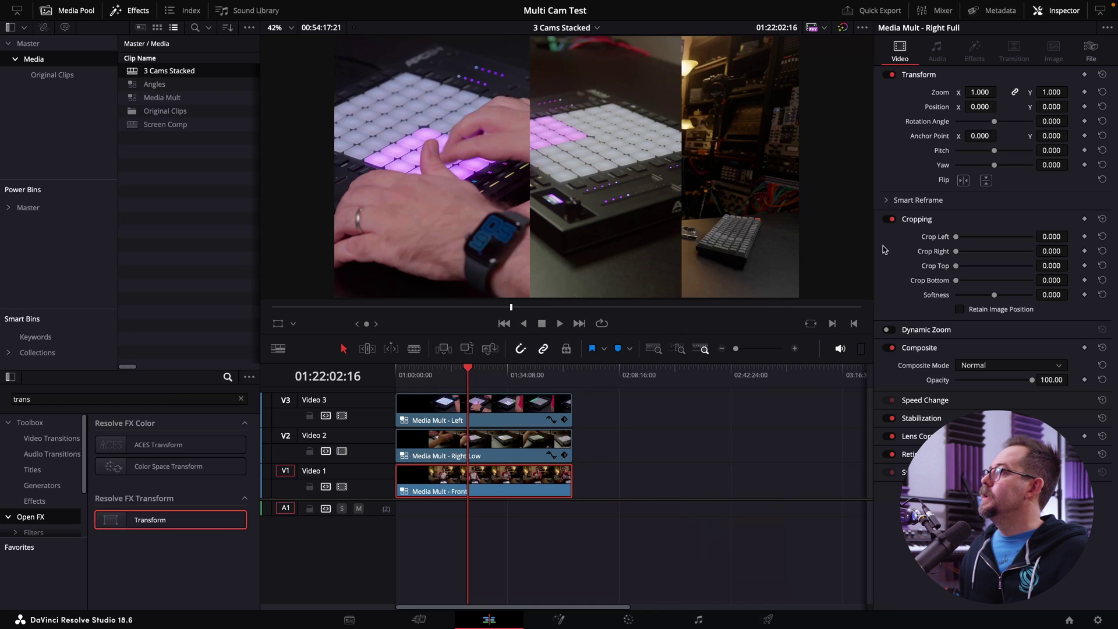
drag(1000, 106, 993, 107)
drag(489, 376, 447, 383)
key(space)
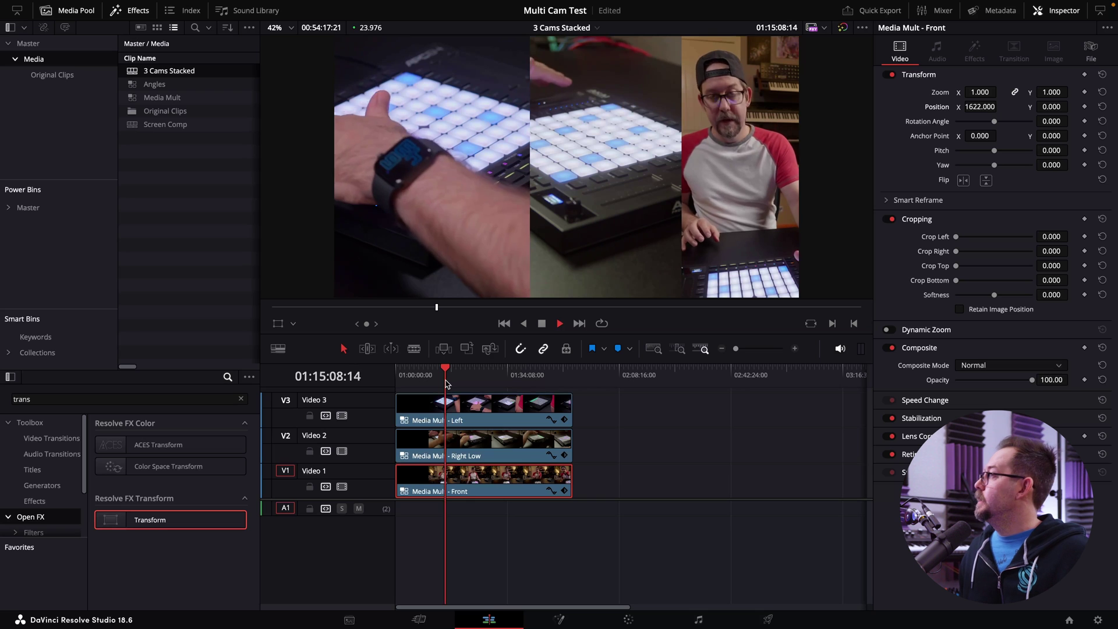
key(space)
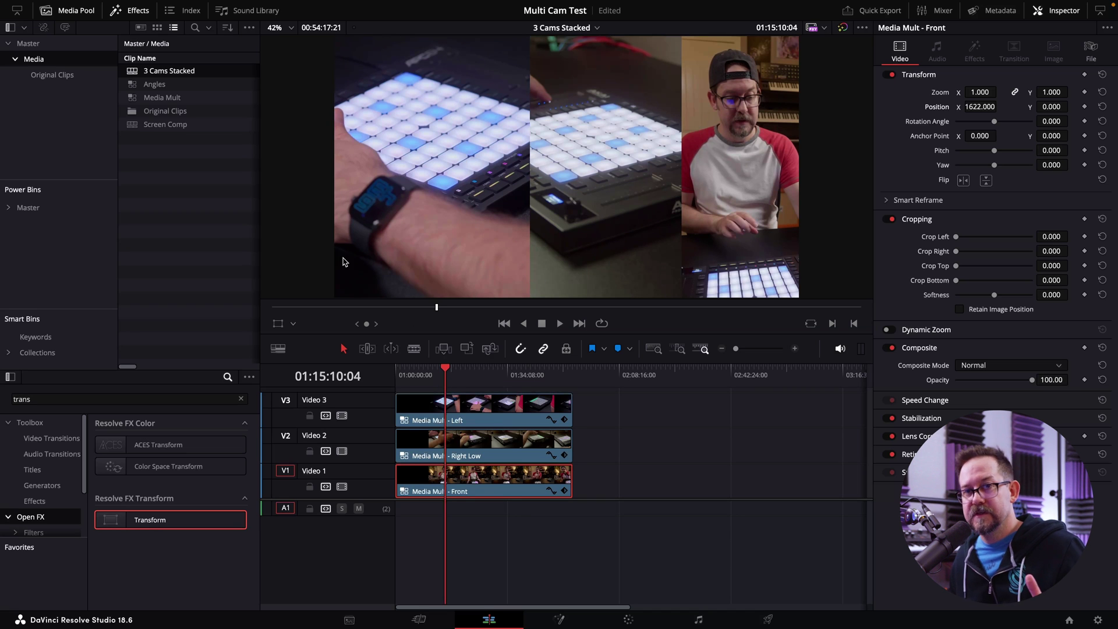
Step: Open the Angles multicam clip in the timeline and add the 3 Cams Stacked timeline on a new V8 track above Screen Comp
click(211, 138)
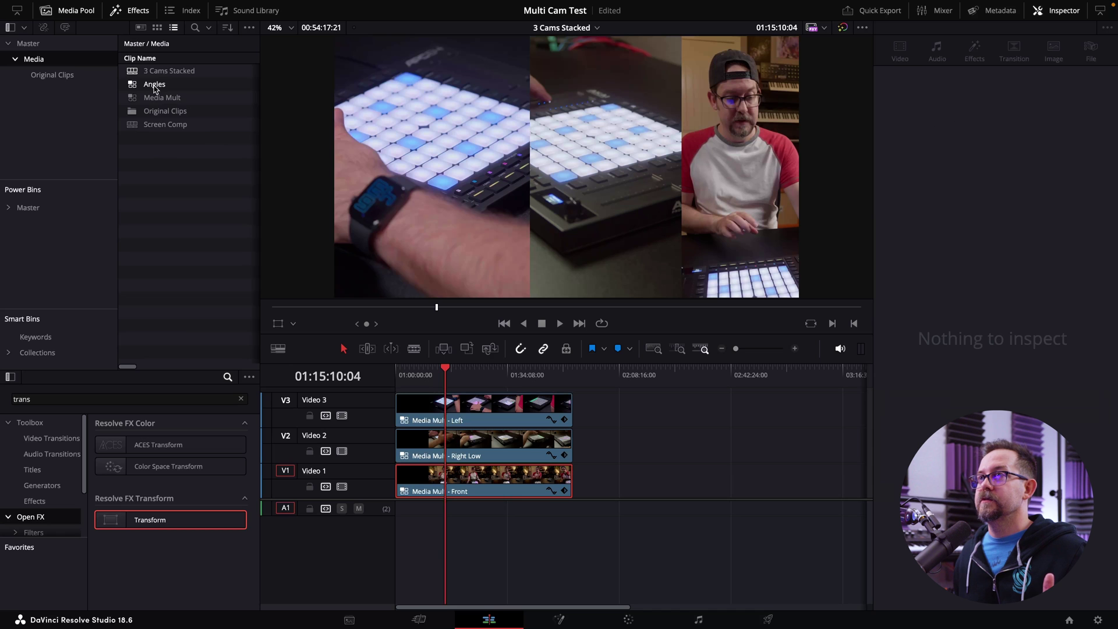
right_click(155, 87)
click(213, 111)
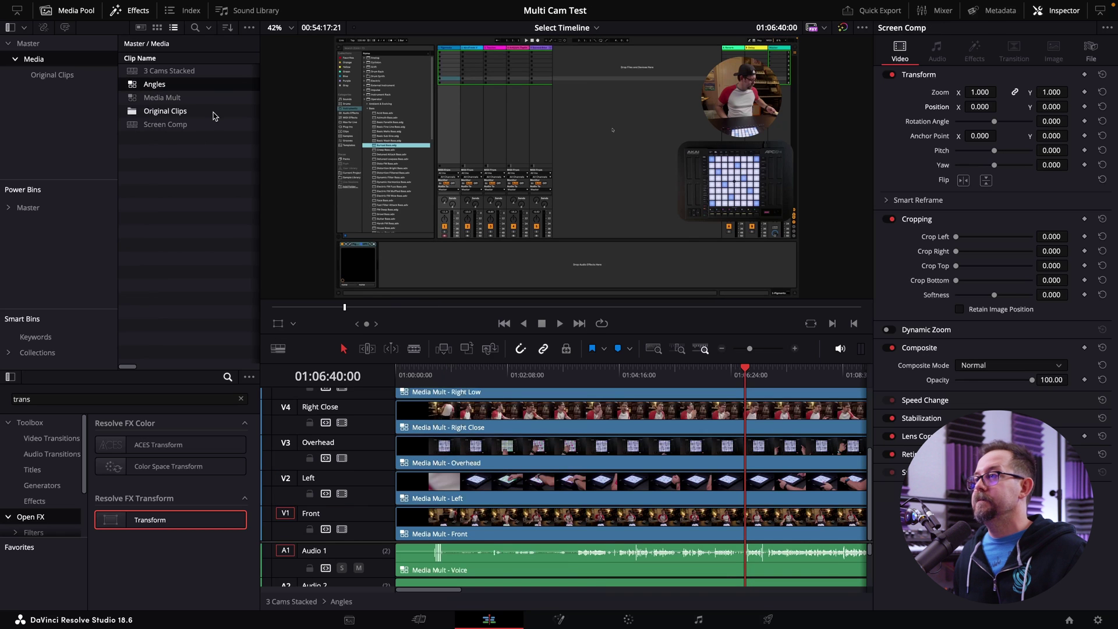
scroll(458, 405, up, 3)
scroll(374, 391, down, 5)
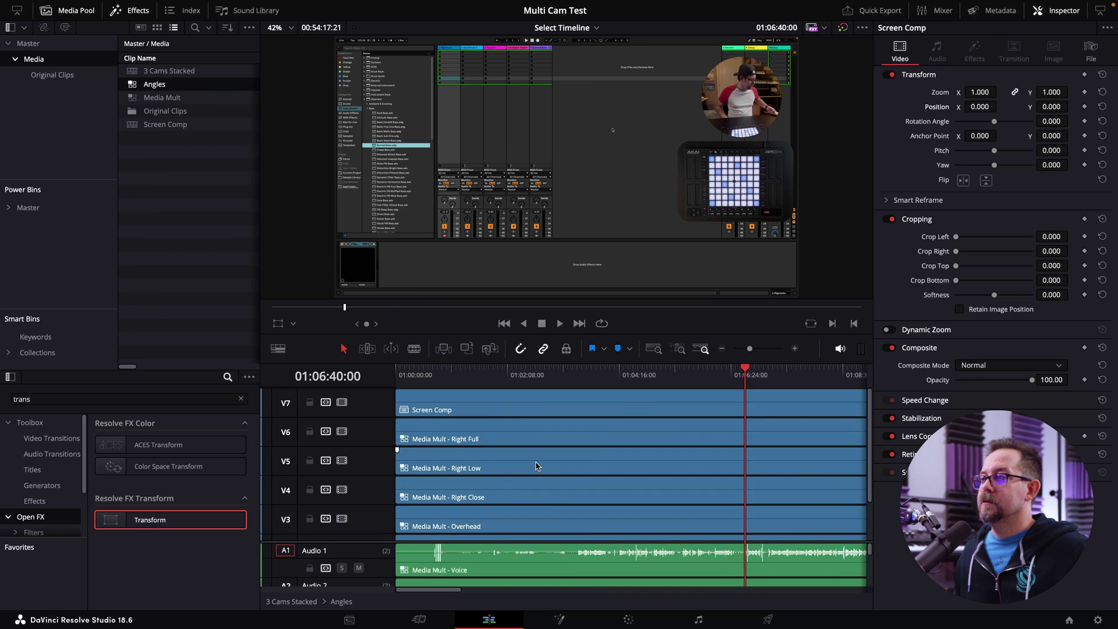
drag(173, 71, 430, 428)
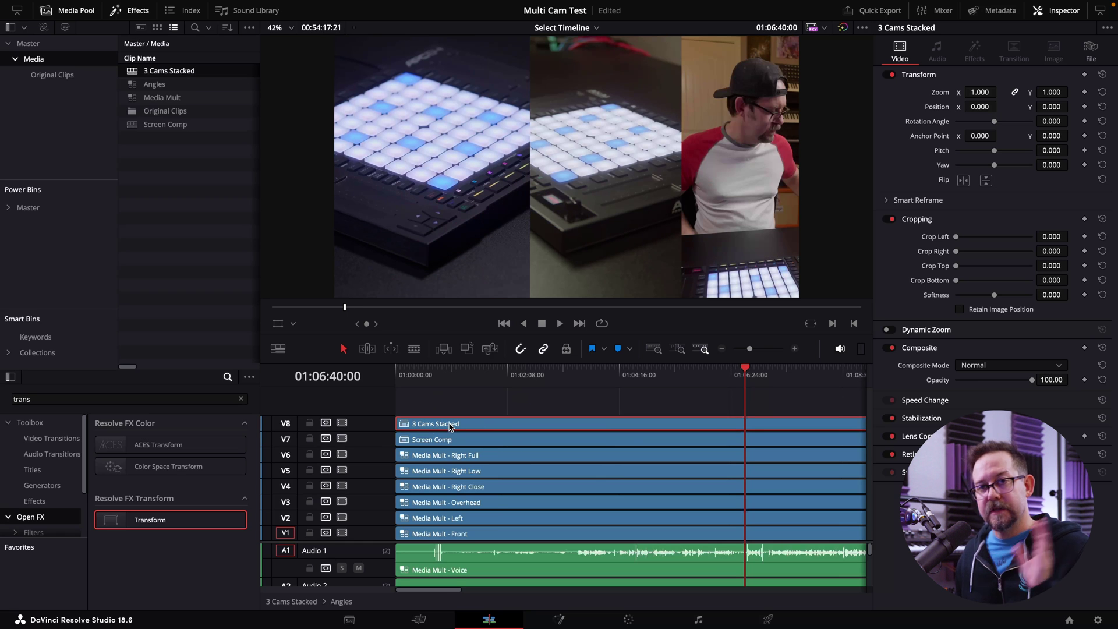
Step: Rename the V8 angle track as 3 Cam Stack and check its picture at 01:05:06:16
scroll(326, 397, up, 5)
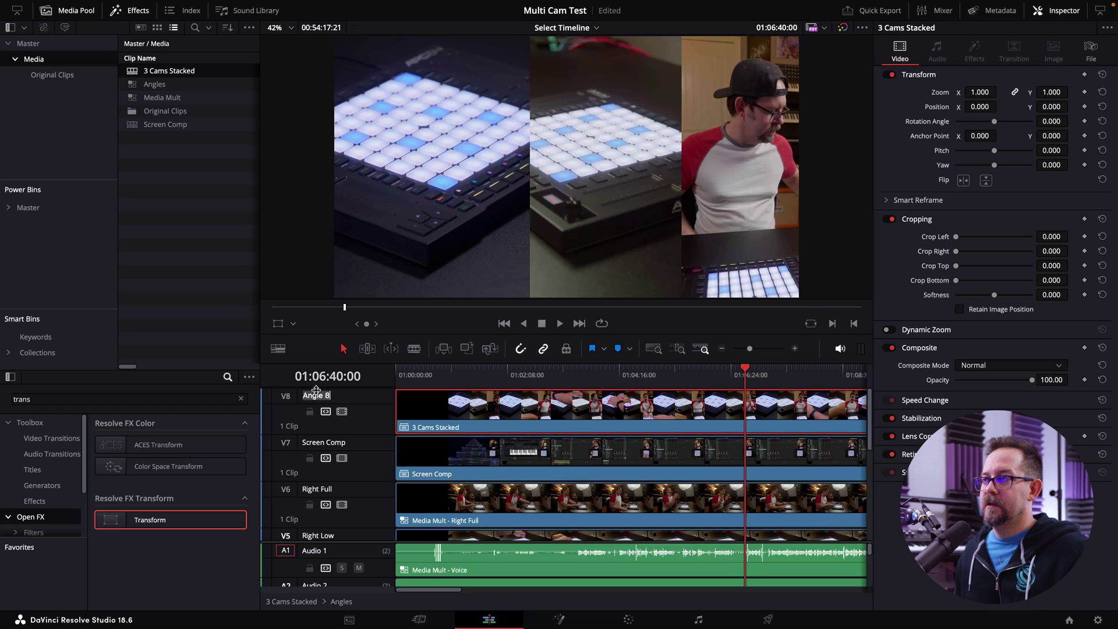
text(3 Cam Stack)
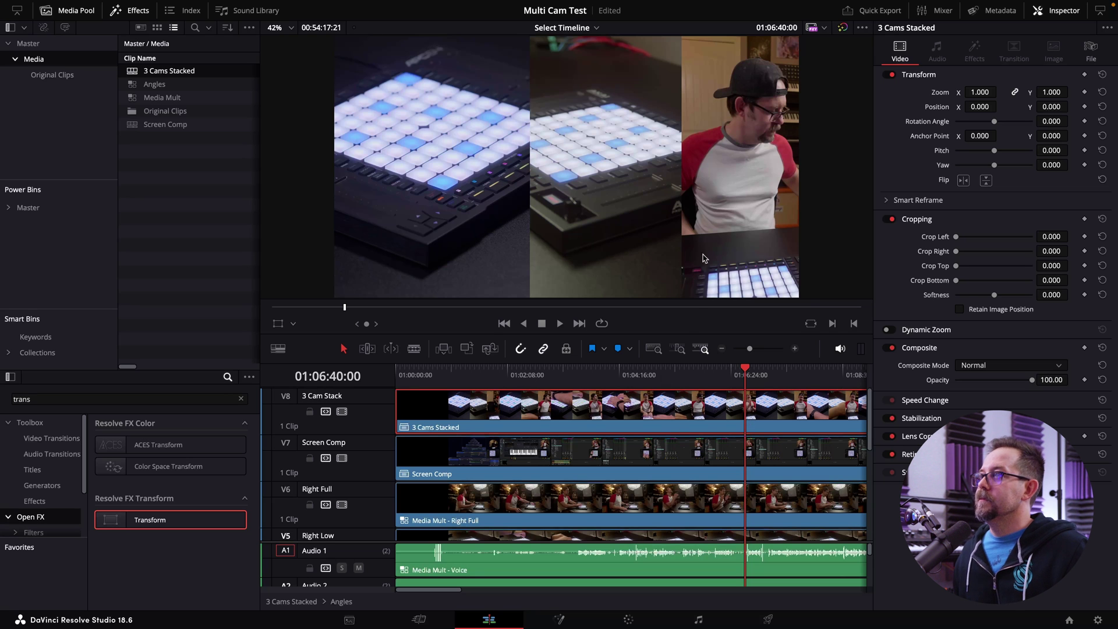
mouse_move(652, 380)
mouse_down()
mouse_move(641, 379)
mouse_move(666, 379)
mouse_up()
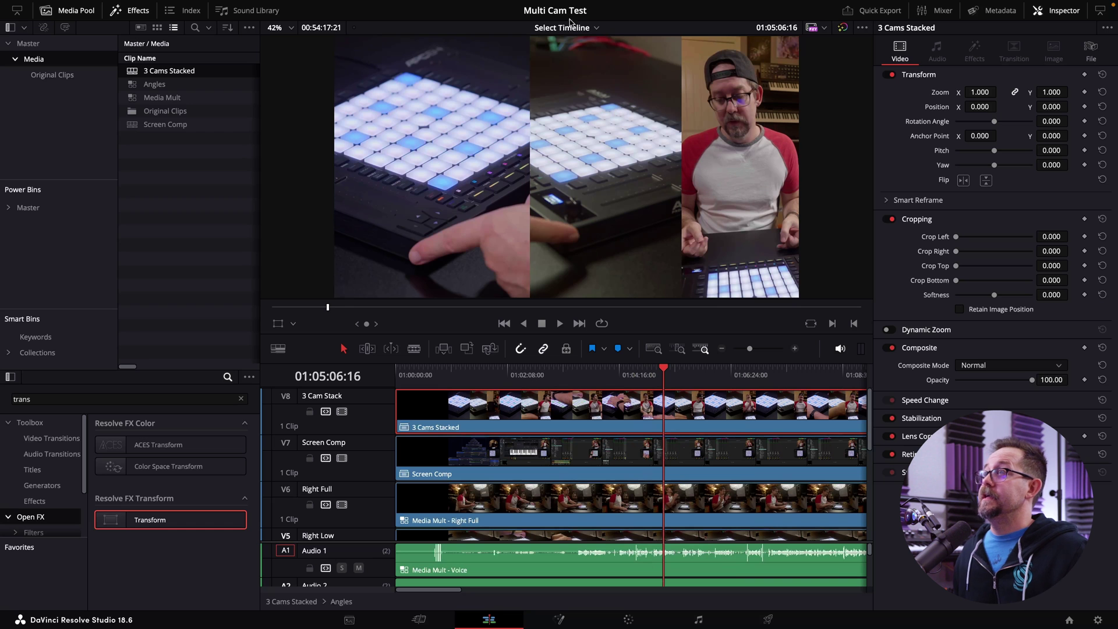
Step: Open the Main Edit timeline with the source viewer in multicam mode and preview the 3 Cam Stack angle from 01:14:07:18
click(585, 28)
click(580, 61)
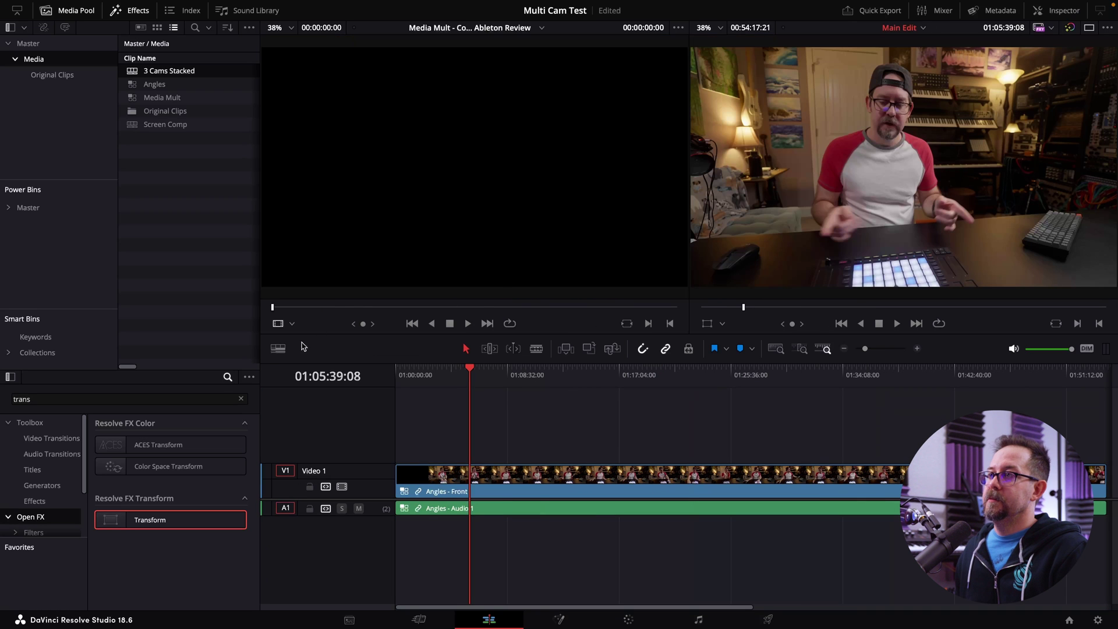
click(292, 324)
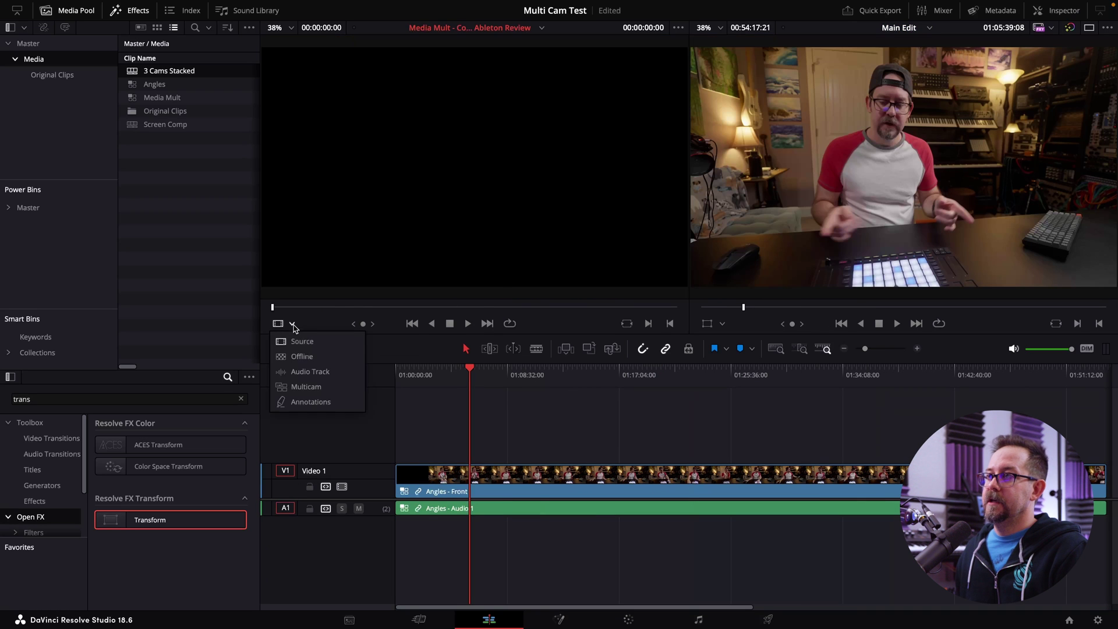
click(319, 386)
drag(522, 379, 581, 381)
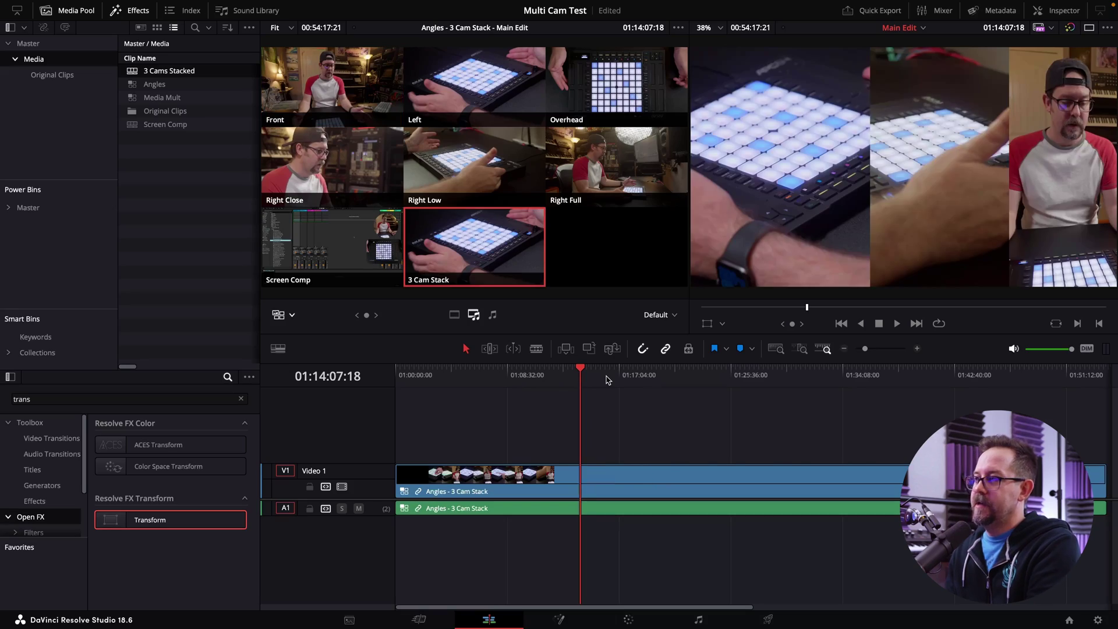
key(space)
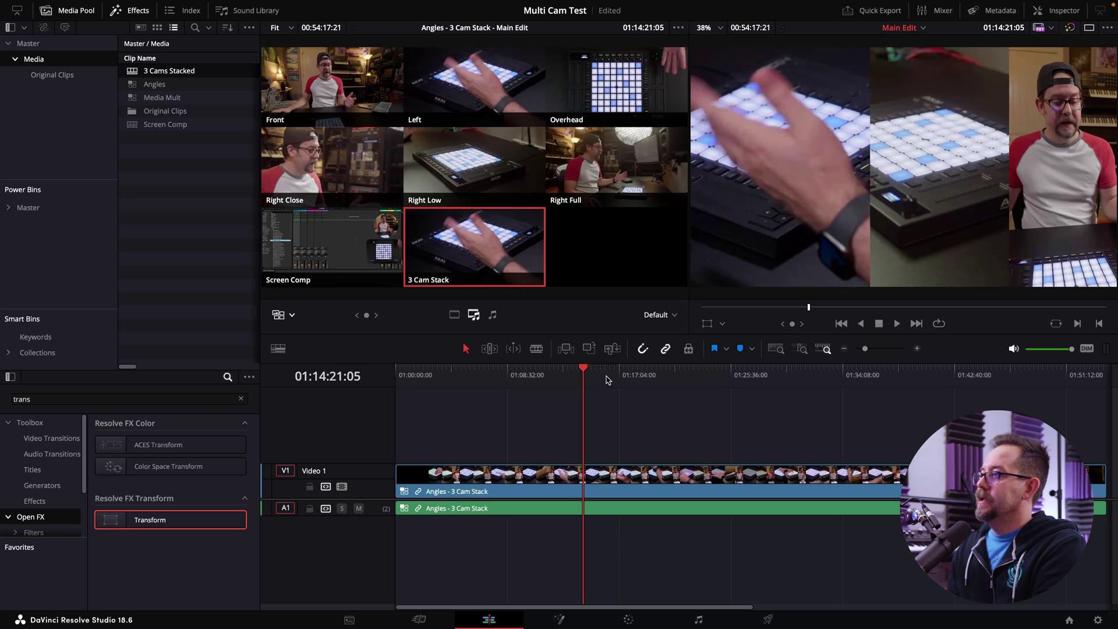
key(space)
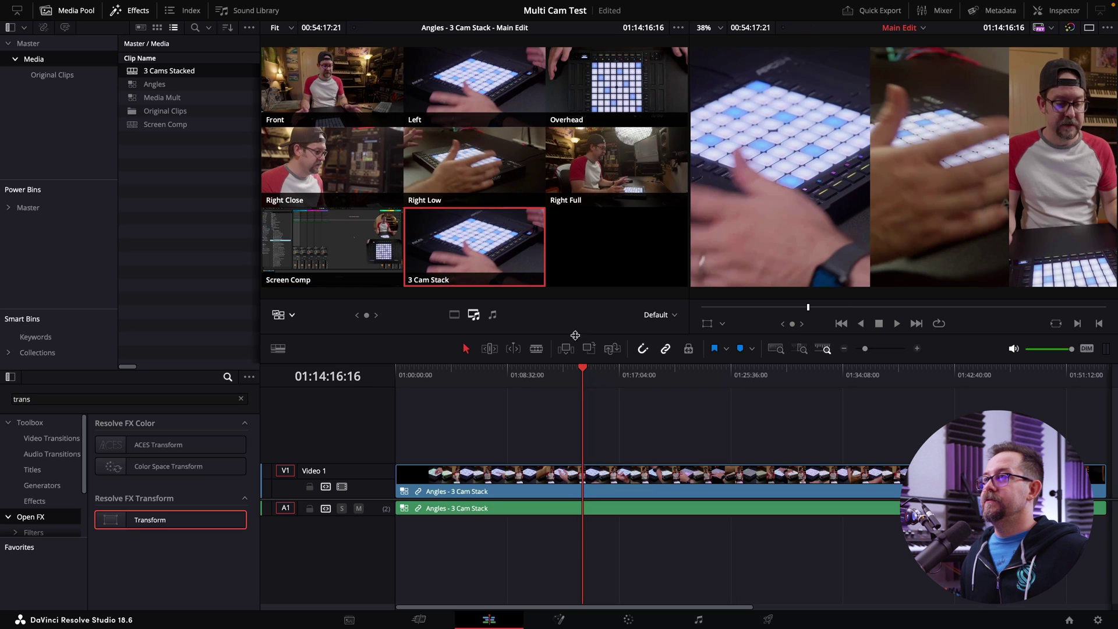
Step: Cut the Main Edit from 3 Cam Stack to Screen Comp at 01:14:17:08, then to Overhead about three seconds further on
key(space)
click(367, 244)
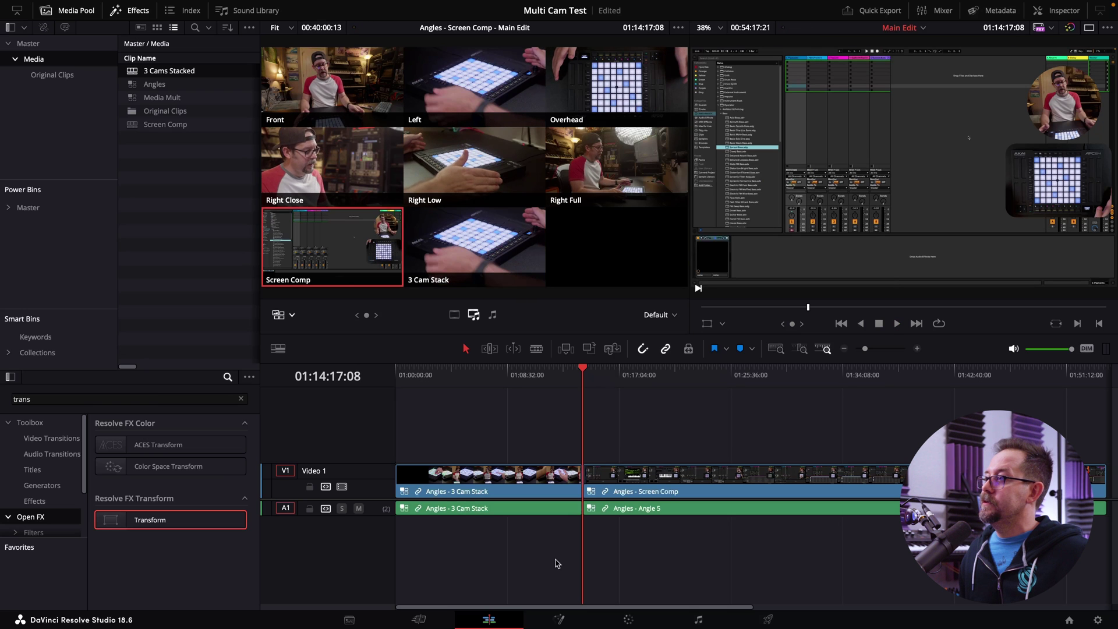
key(space)
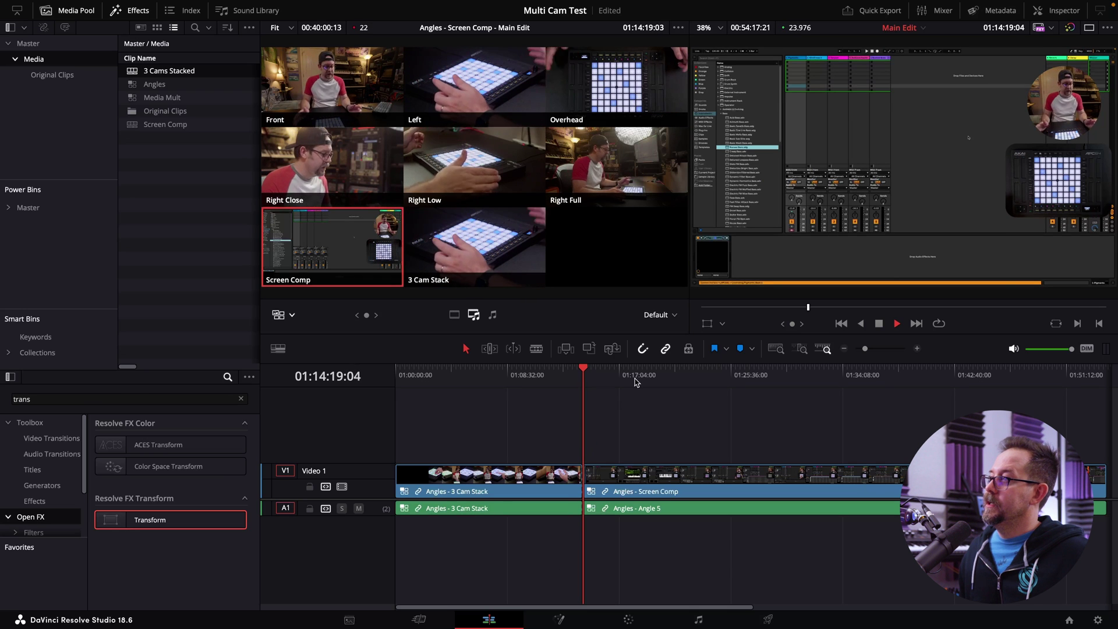
key(space)
key(ctrl+equal)
key(ctrl+equal)
key(ctrl+equal)
click(587, 105)
key(space)
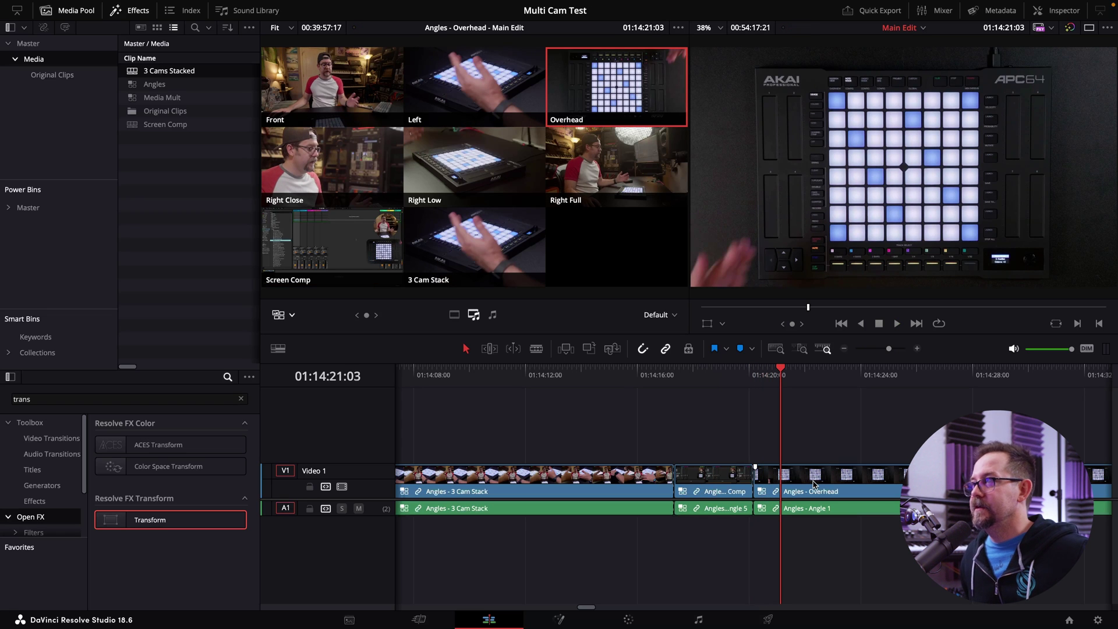
Step: Try several multicam angles on the Overhead segment at 01:14:21:03 and settle on Right Close
key(2)
key(1)
key(2)
key(4)
key(6)
key(7)
key(1)
key(5)
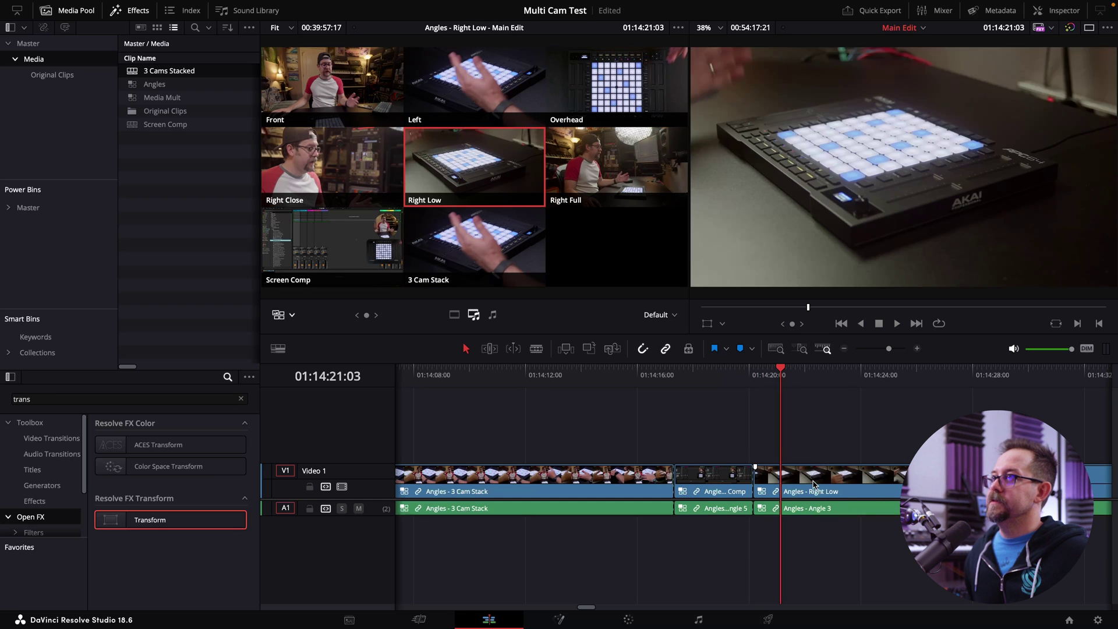
key(4)
Step: Play on from 01:14:21:03 and cut in sequence to the Left, Right Full, 3 Cam Stack and Screen Comp angles
key(space)
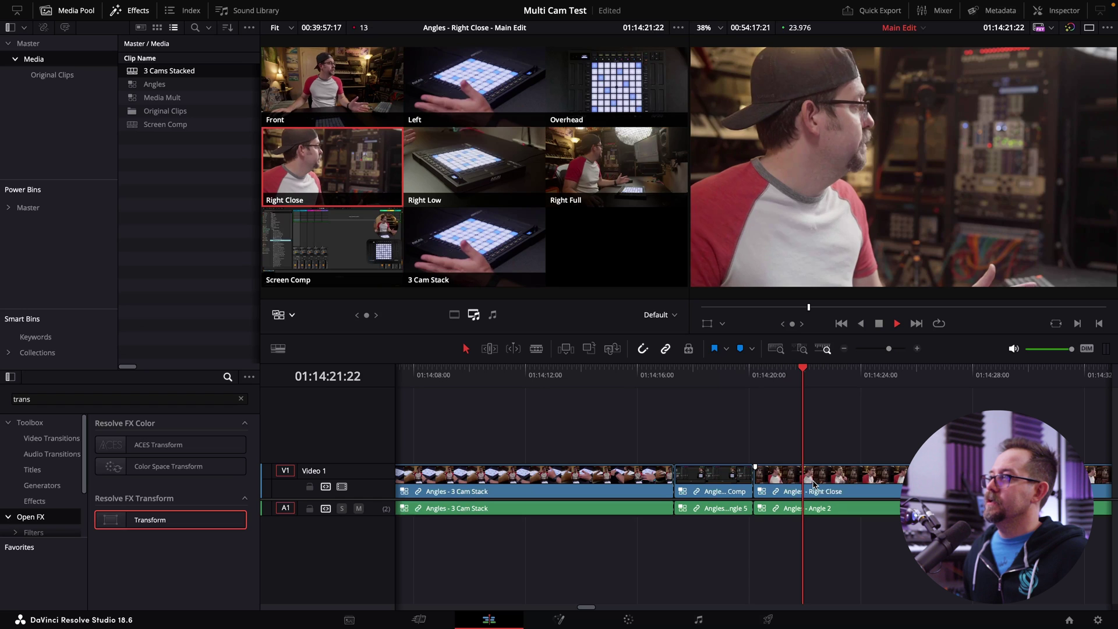
click(495, 56)
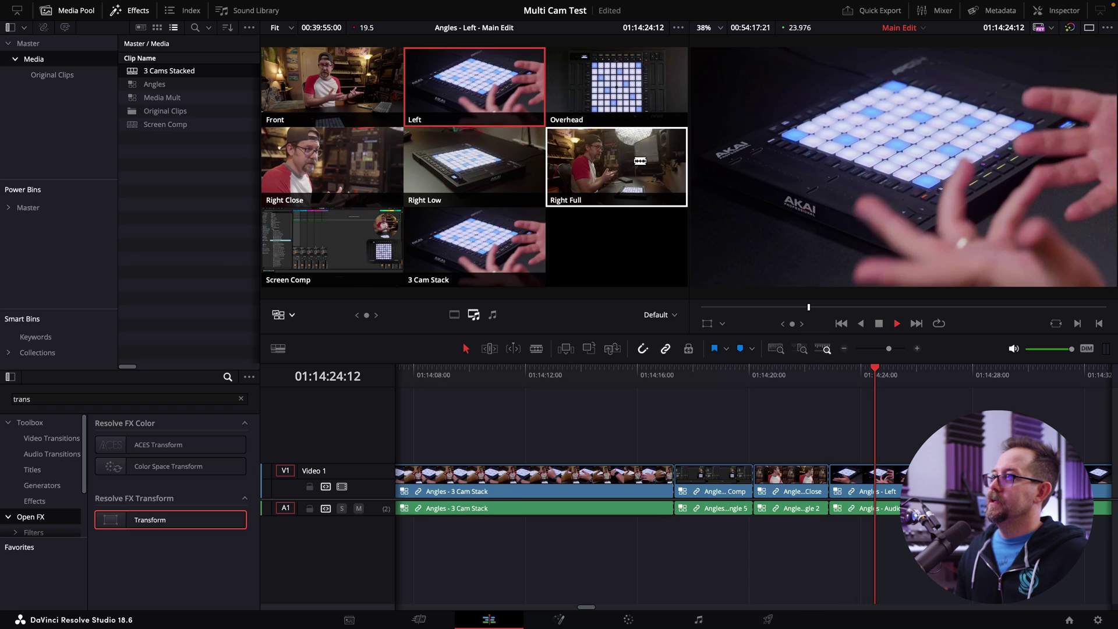
click(618, 167)
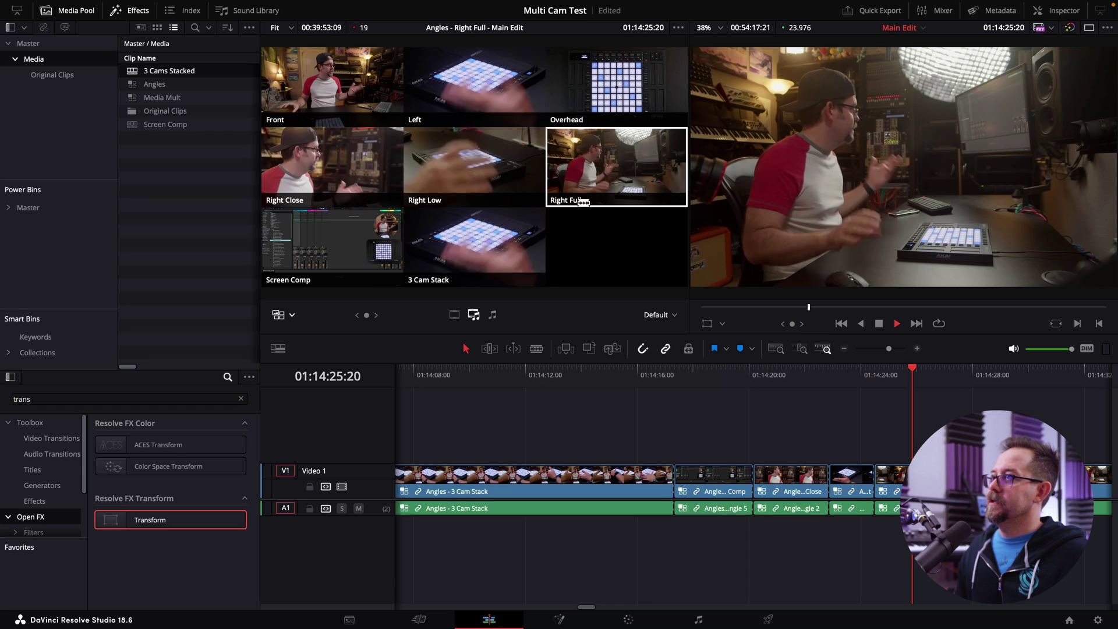
key(space)
click(508, 239)
key(space)
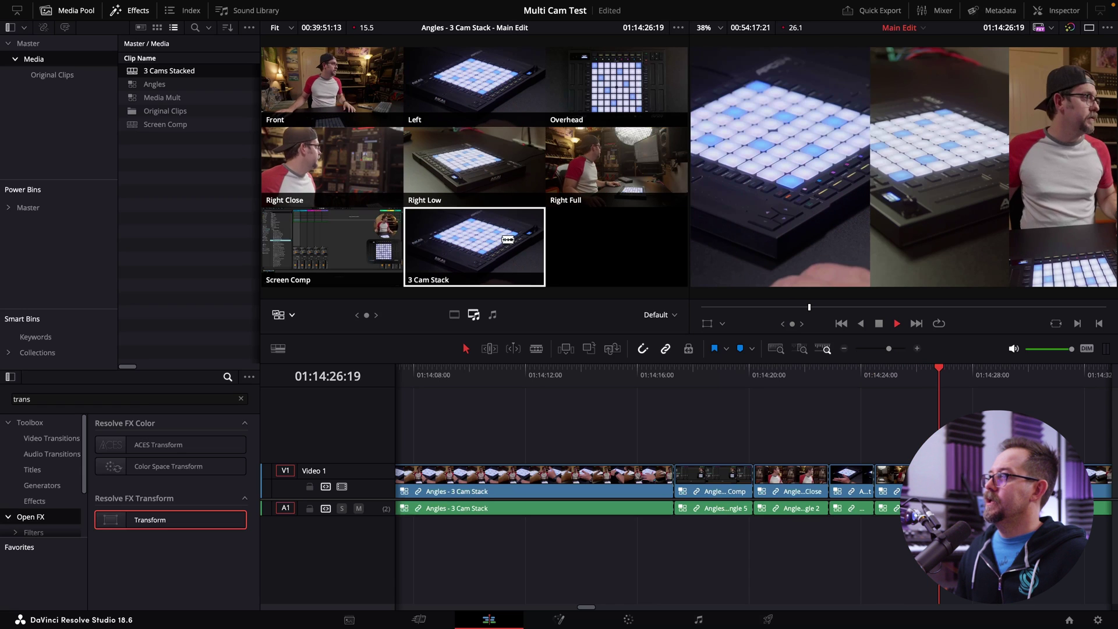
key(7)
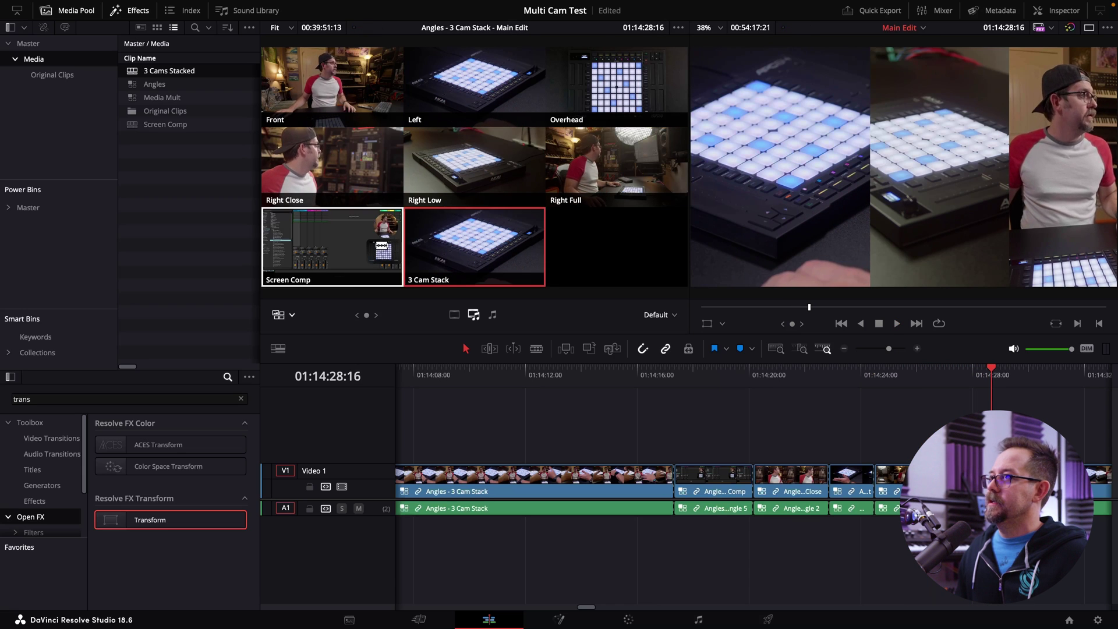
Step: Select the audio clips on track A1 and switch their multicam angle to Audio 1
click(731, 378)
click(690, 379)
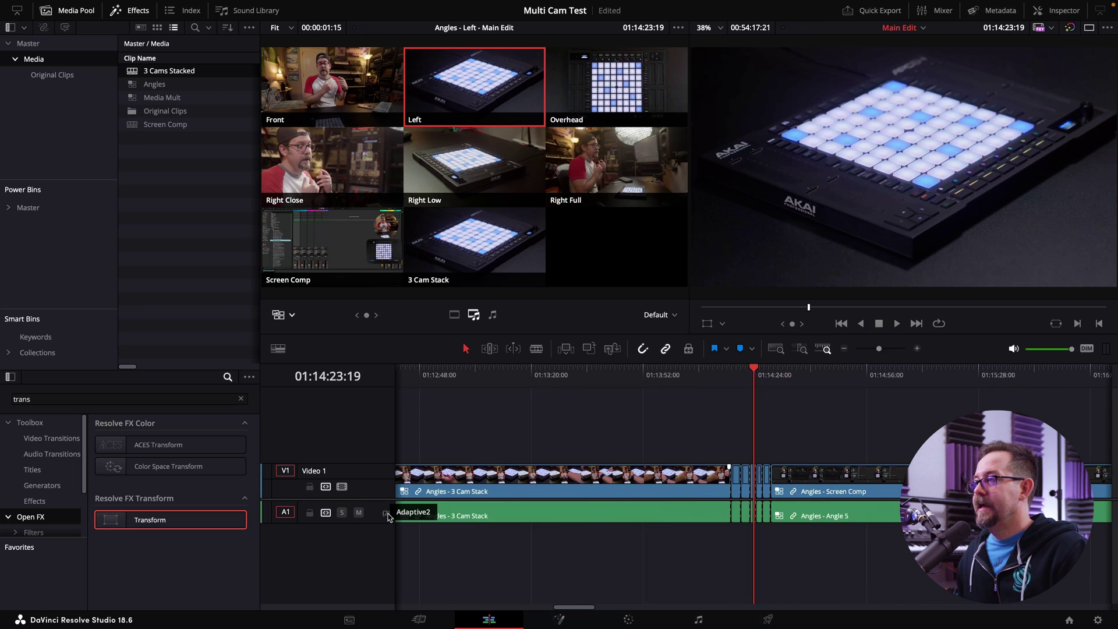
key(shift+z)
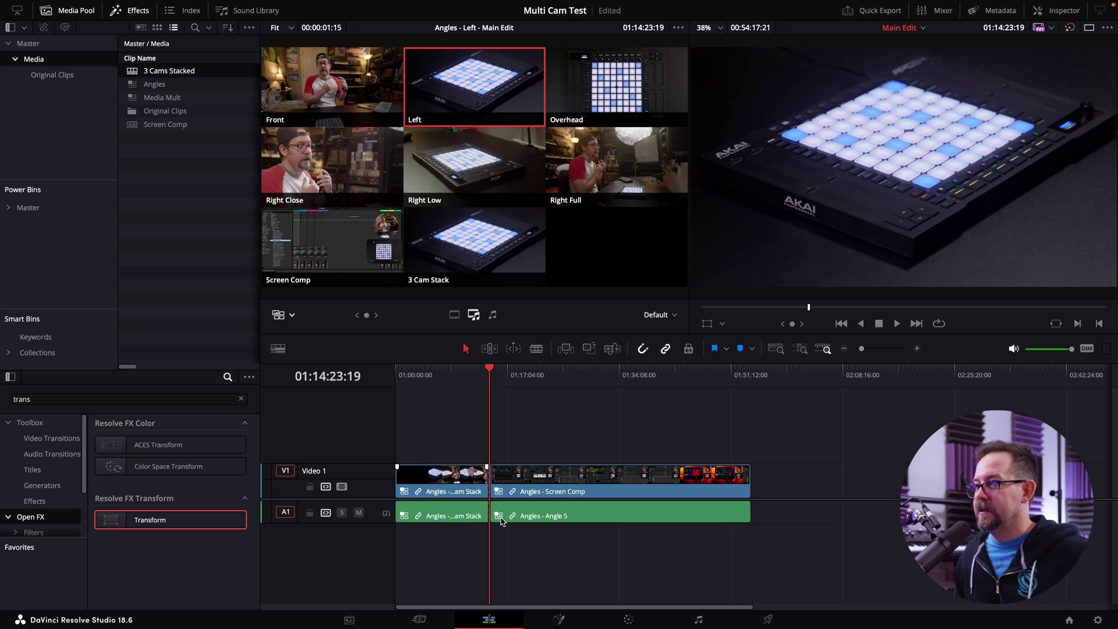
click(440, 521)
click(545, 518)
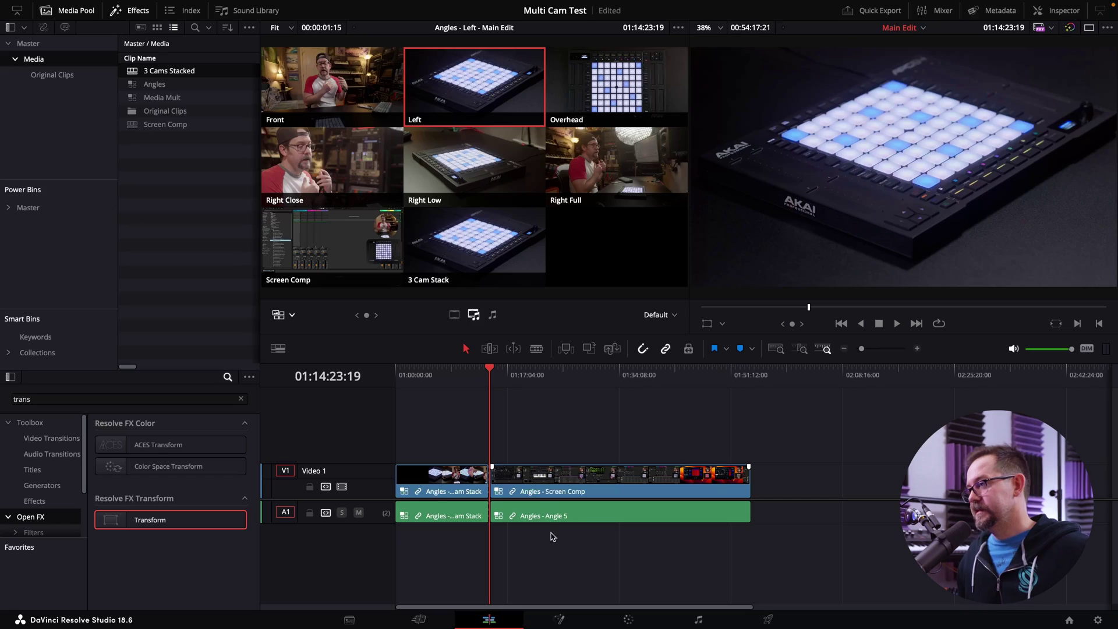
drag(554, 533, 461, 515)
right_click(462, 514)
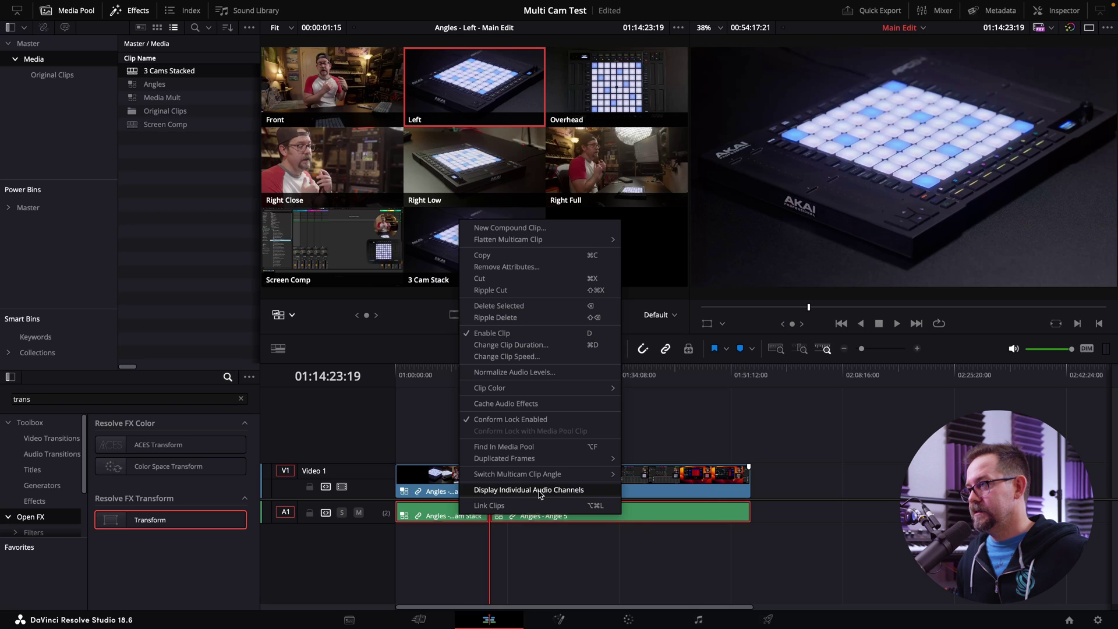
mouse_move(524, 473)
click(644, 472)
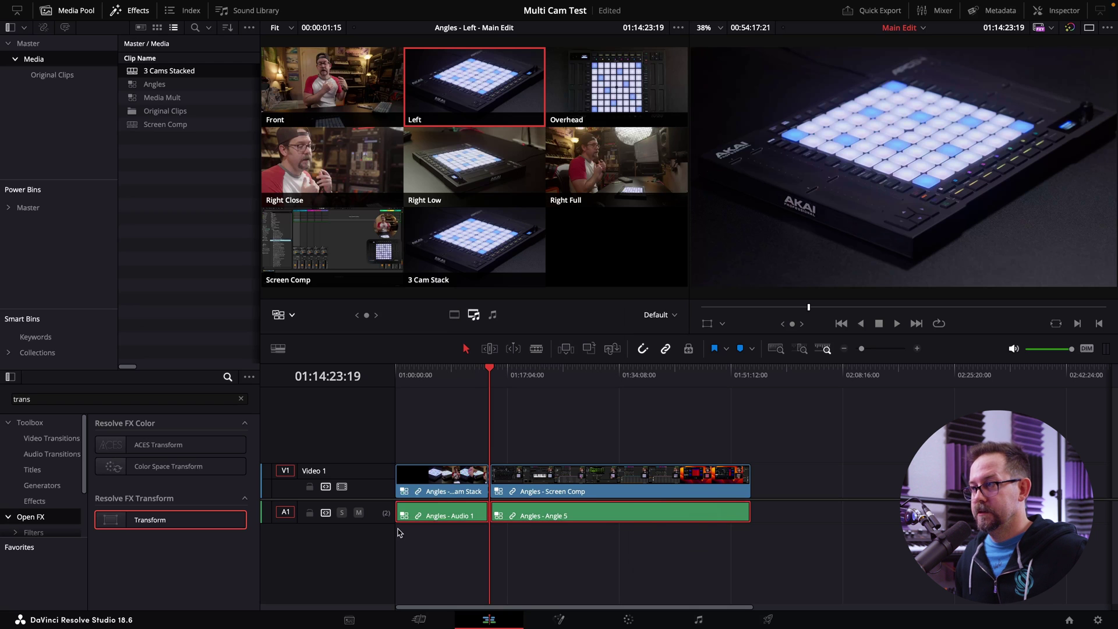
Step: Duplicate the A1 audio clips onto a new A2 track and switch the copies to the Audio 2 angle
right_click(434, 532)
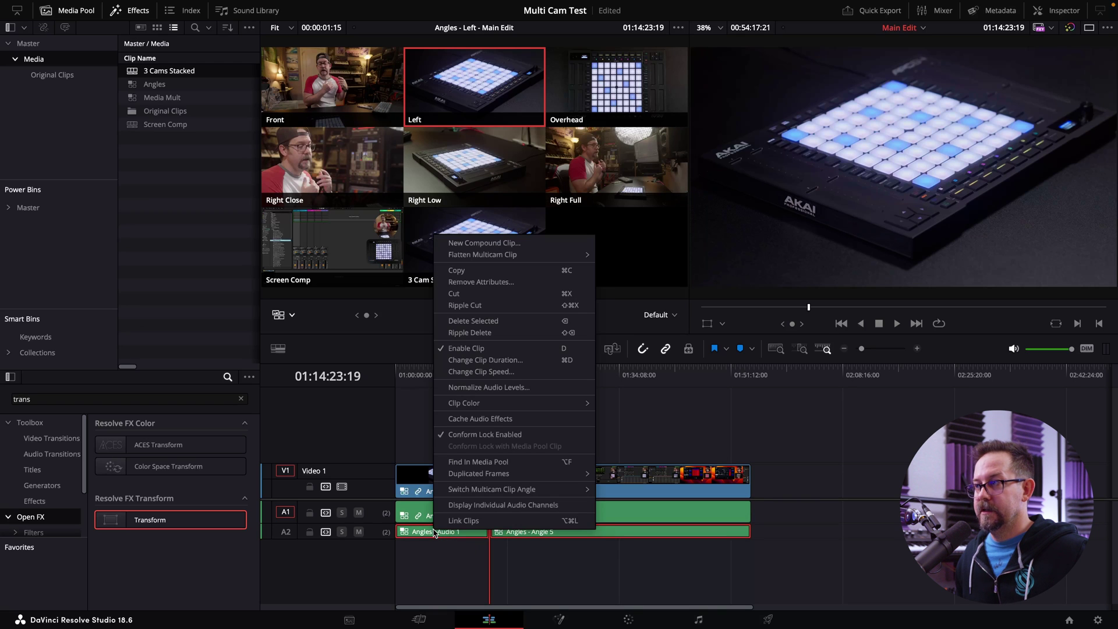
mouse_move(526, 495)
click(633, 502)
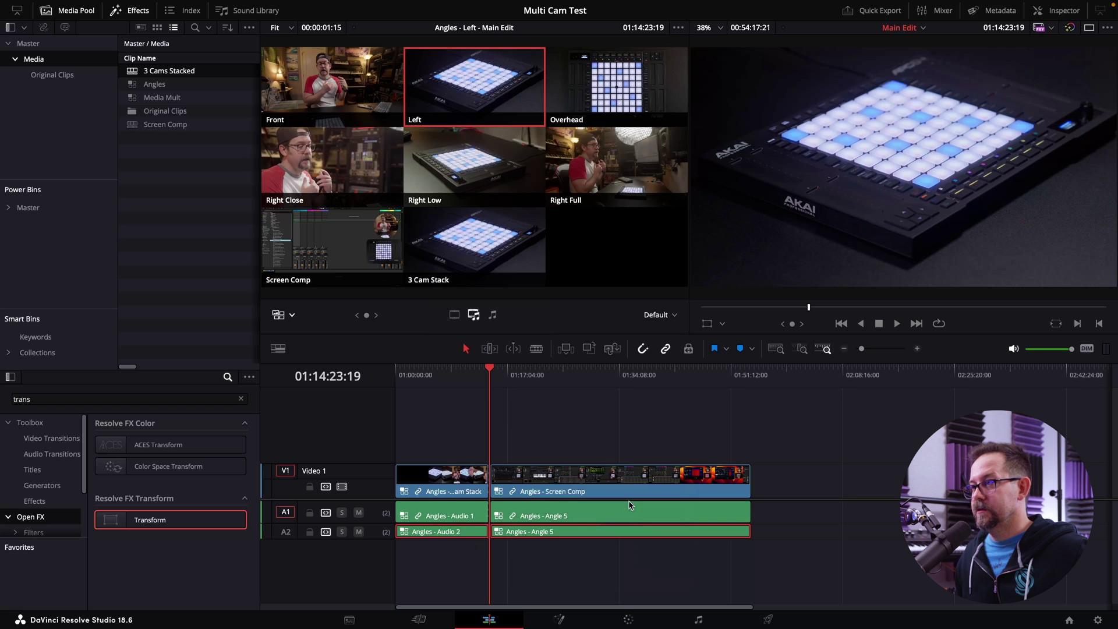
click(552, 554)
Step: Duplicate all the video clips on V1 onto a new V2 track at the same position
drag(437, 438, 528, 468)
drag(458, 481, 444, 459)
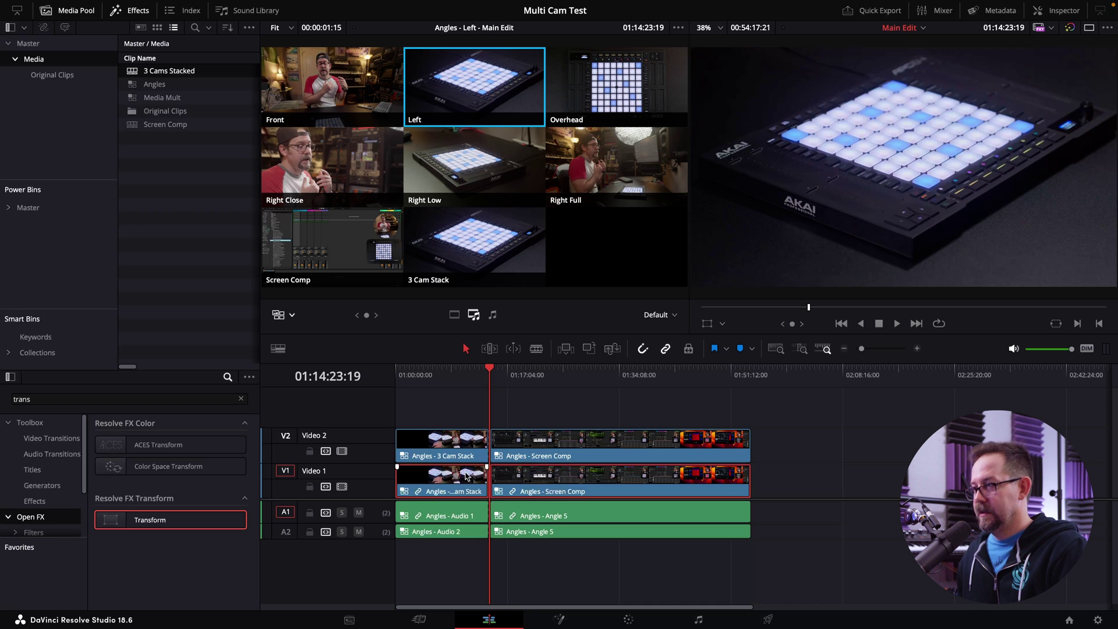
Step: Delete the original linked video clips on V1 and move their copies from V2 down onto V1
key(Delete)
click(438, 450)
drag(438, 450, 434, 473)
click(430, 443)
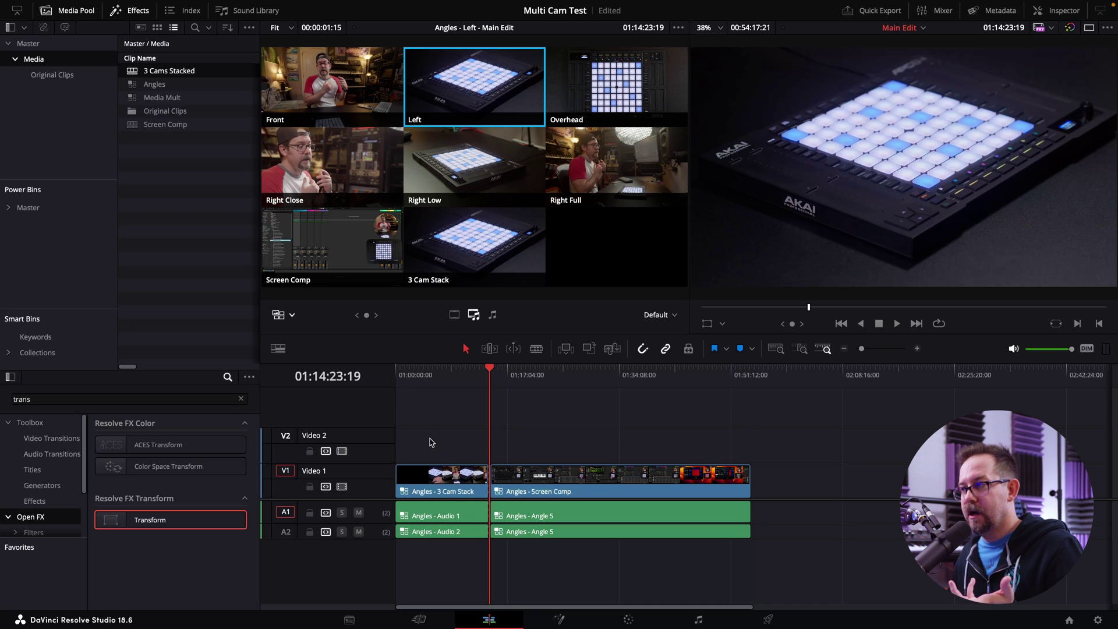
scroll(825, 555, up, 5)
scroll(825, 555, down, 2)
drag(905, 549, 721, 518)
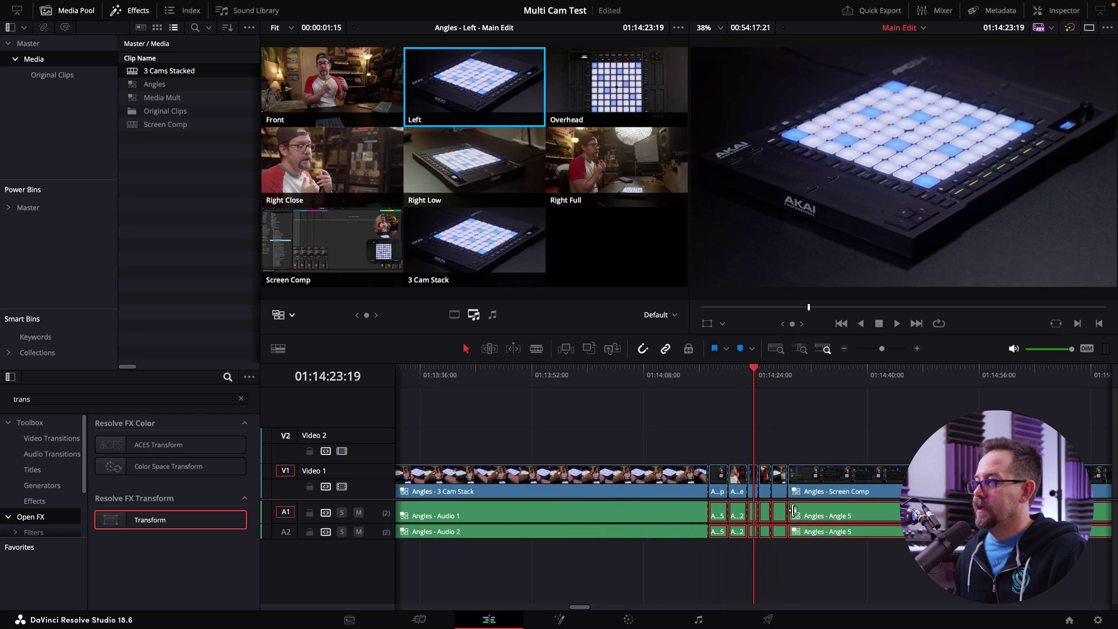
drag(477, 549, 456, 508)
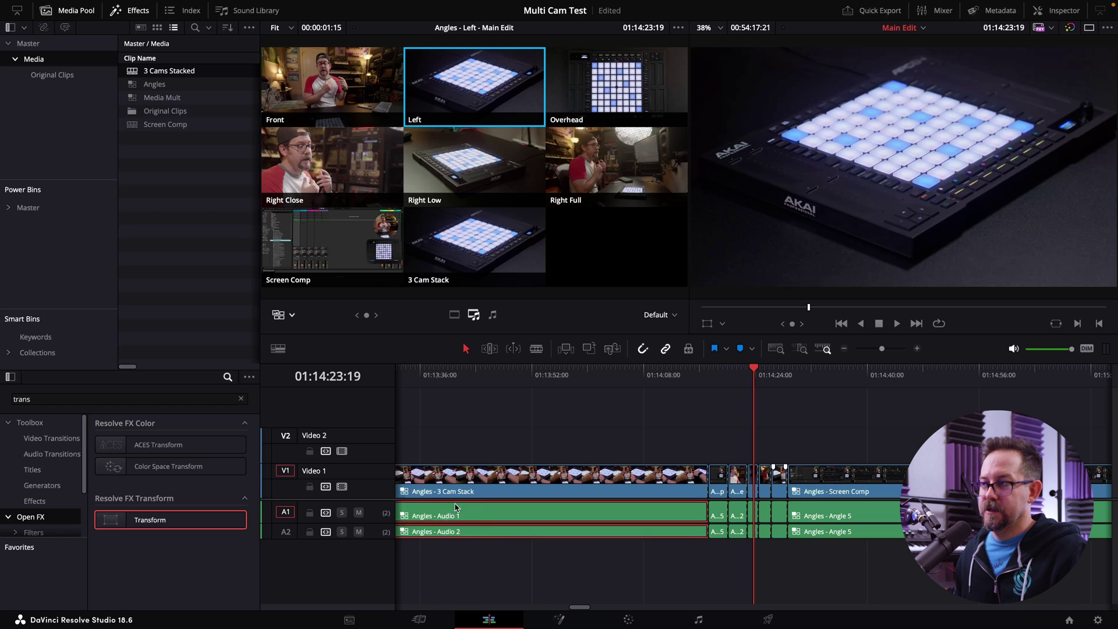
click(498, 542)
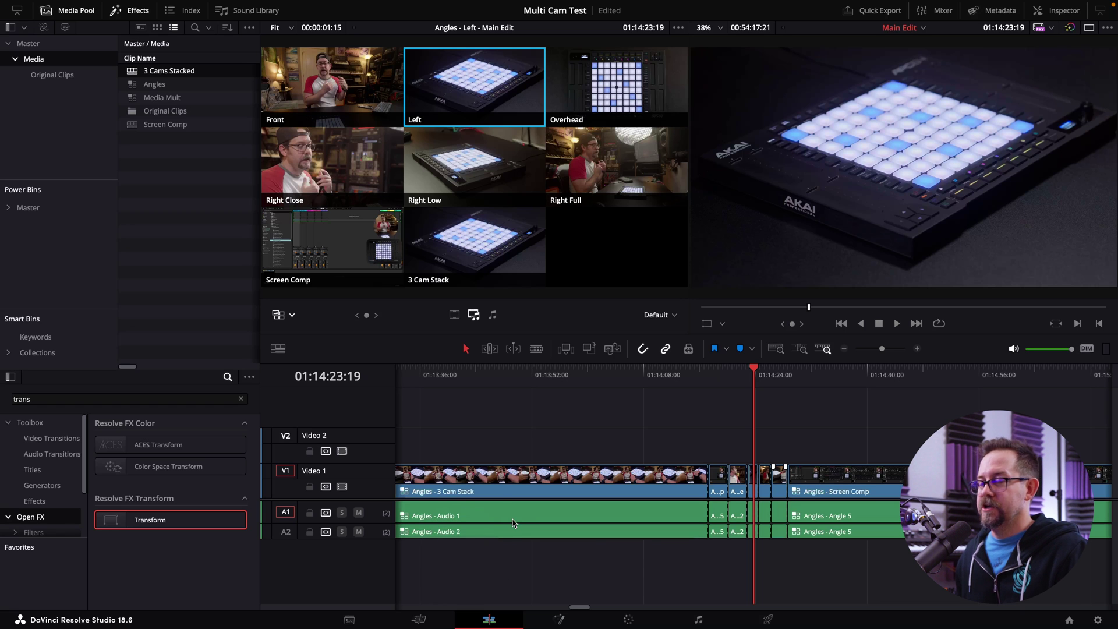
Step: Play the Main Edit from 01:10:08:00 and cut in sequence to the Screen Comp, Right Low and Overhead angles
scroll(514, 523, down, 5)
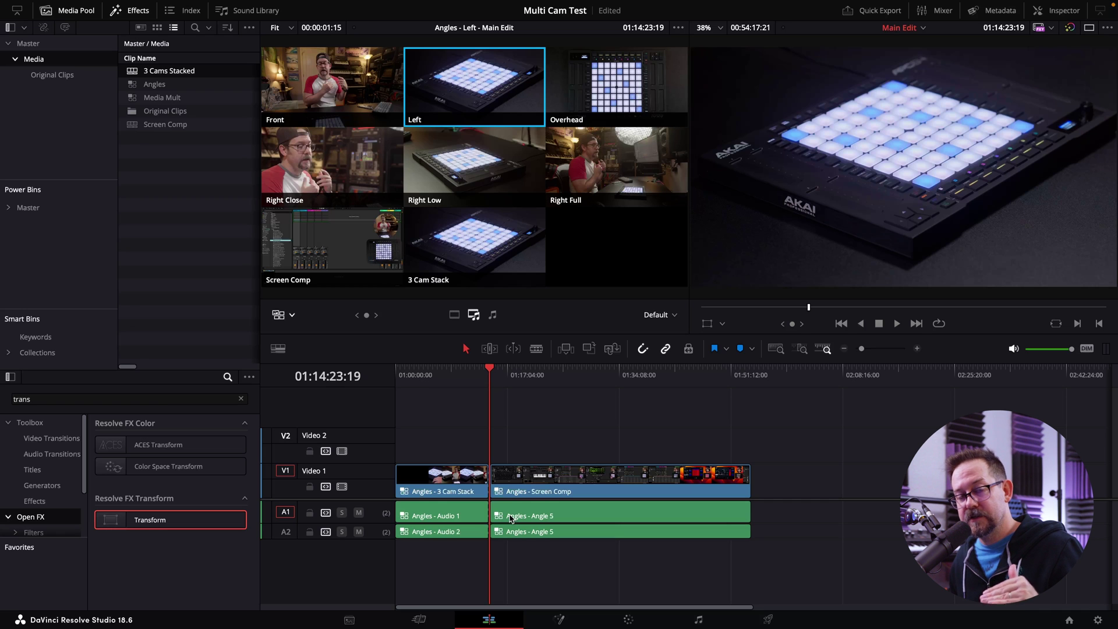
click(459, 380)
click(462, 384)
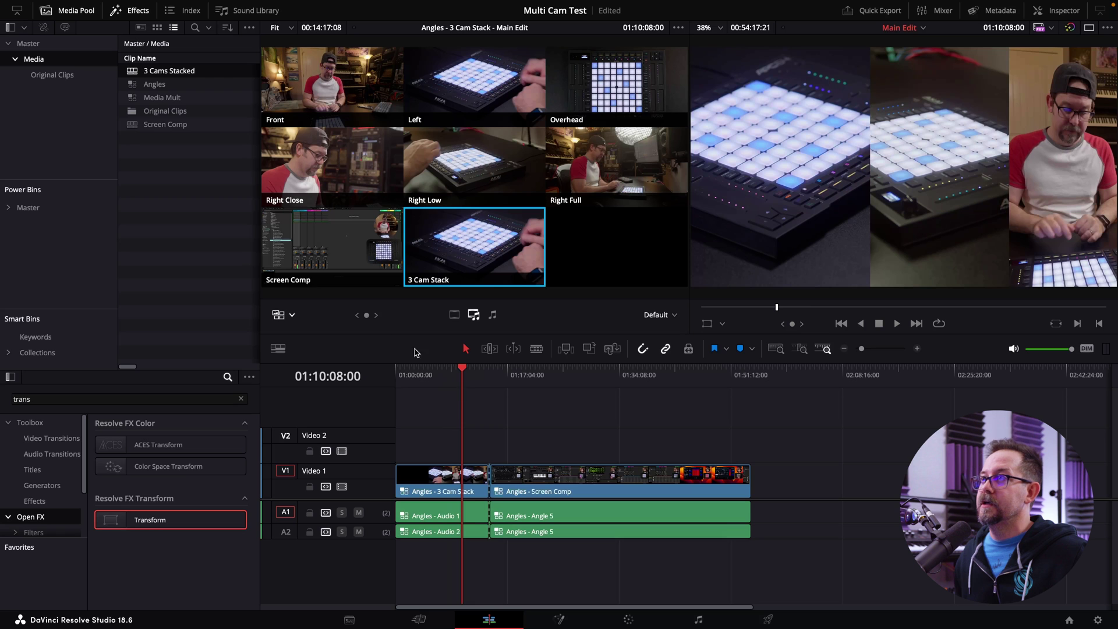
click(340, 245)
key(space)
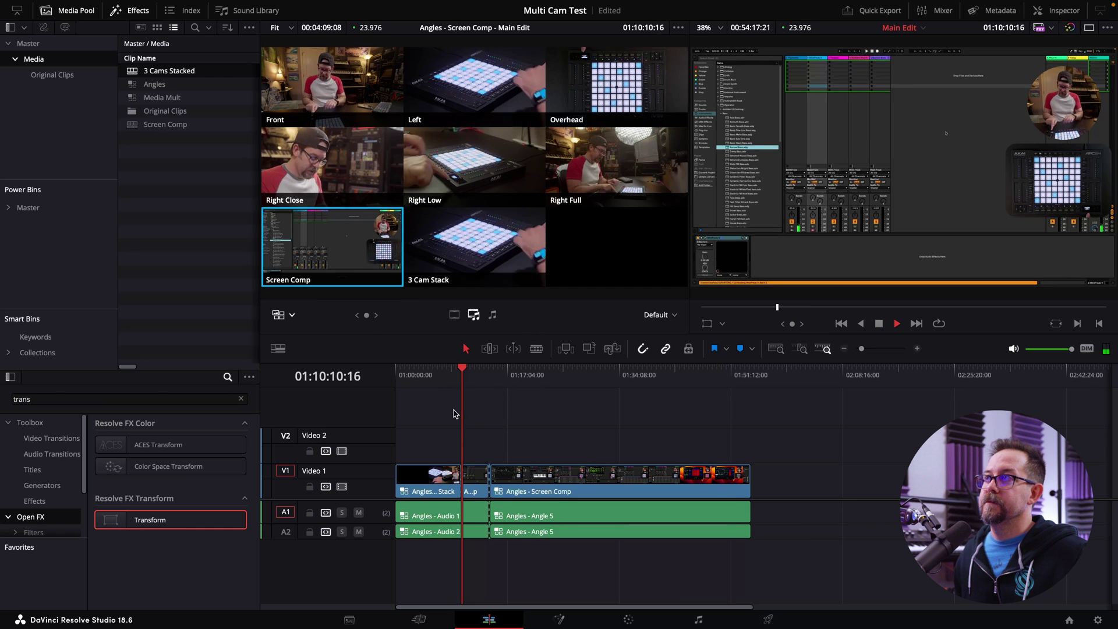
click(475, 171)
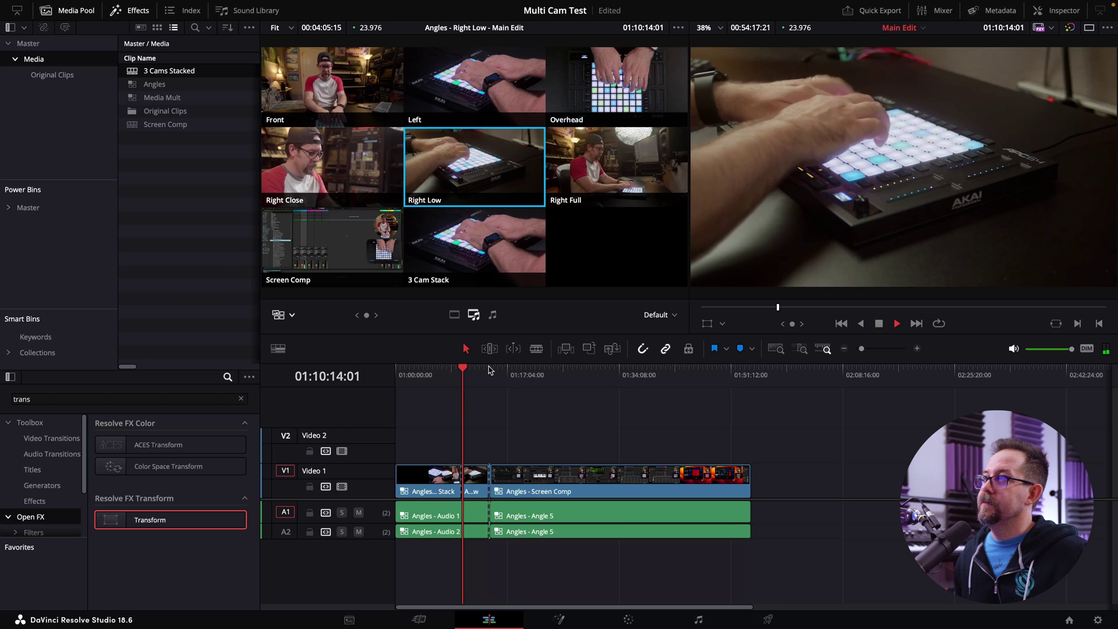
click(601, 107)
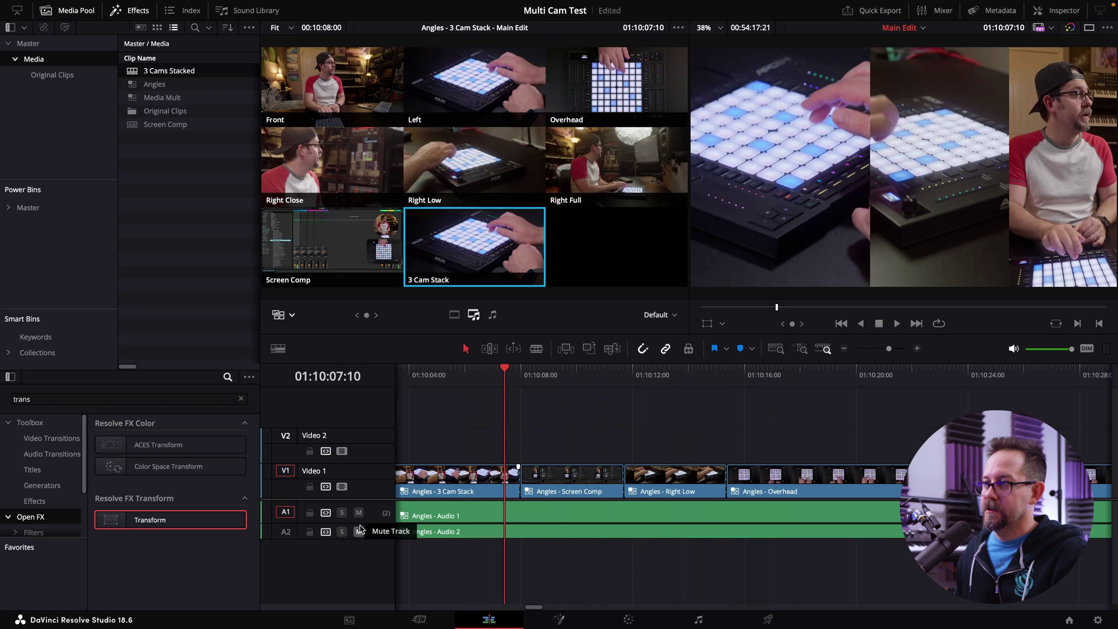
Step: Increase the height of the audio tracks and open the Media Mult multicam clip in the timeline at 07:45:33:07
drag(369, 525, 383, 553)
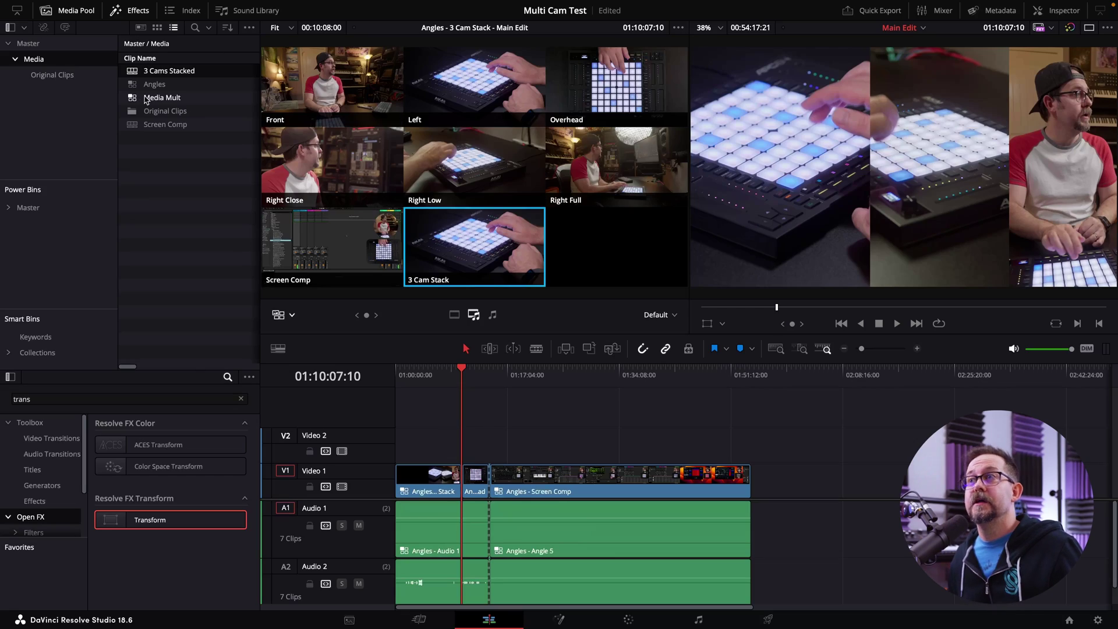
right_click(171, 98)
click(208, 125)
drag(570, 376, 526, 379)
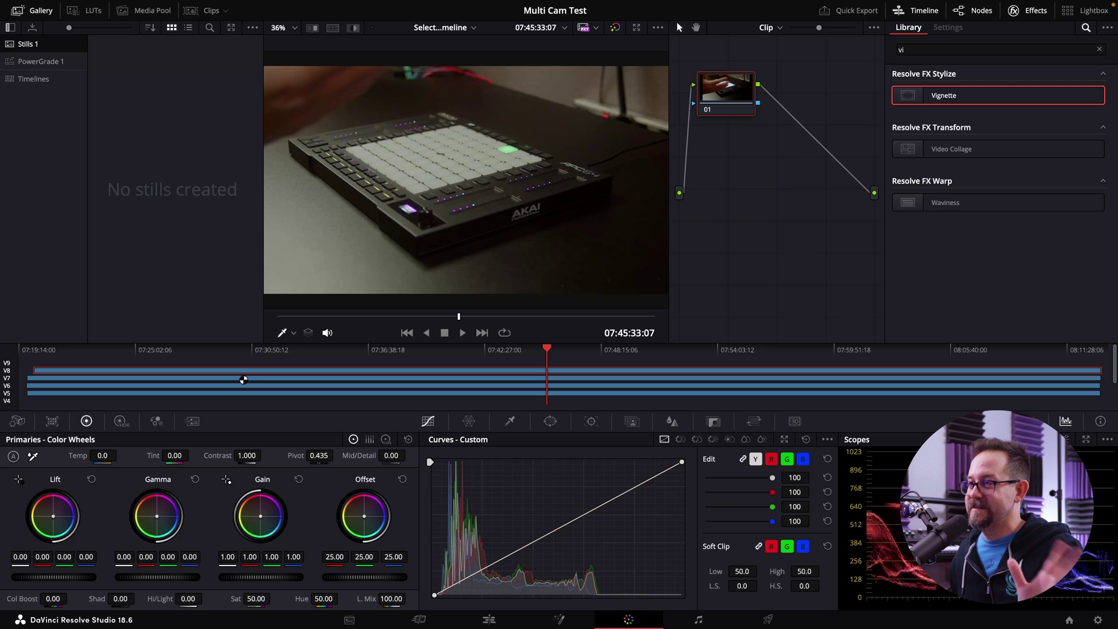
Step: Disable tracks V8, V7 and V6 on the Color page to view the camera clip on V5, and enable them again
click(8, 378)
click(10, 385)
click(11, 389)
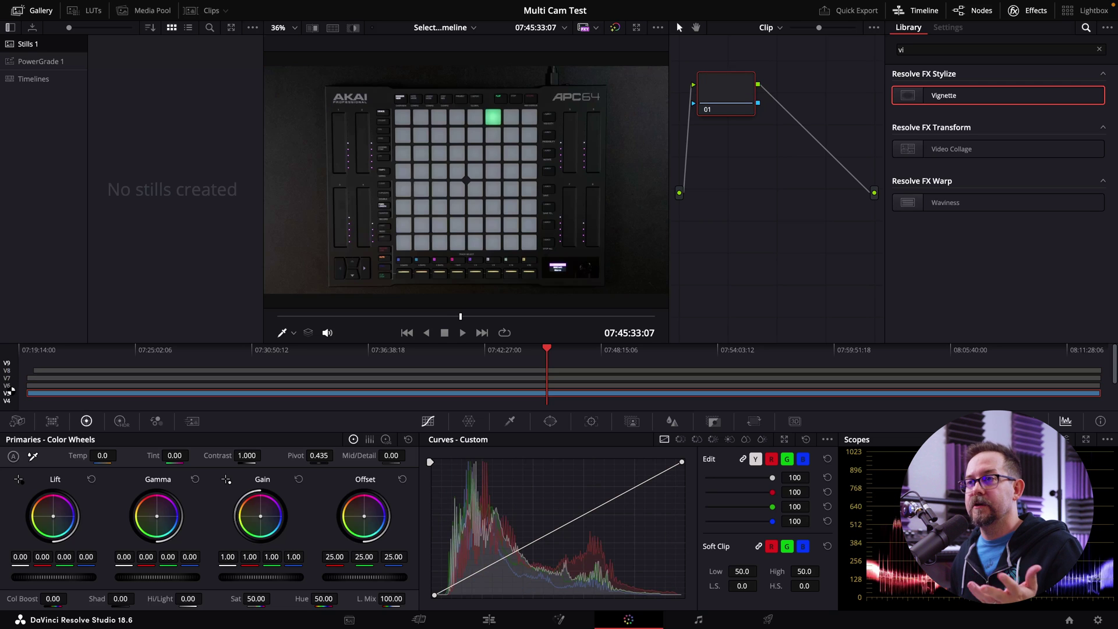
click(9, 385)
click(9, 378)
click(251, 371)
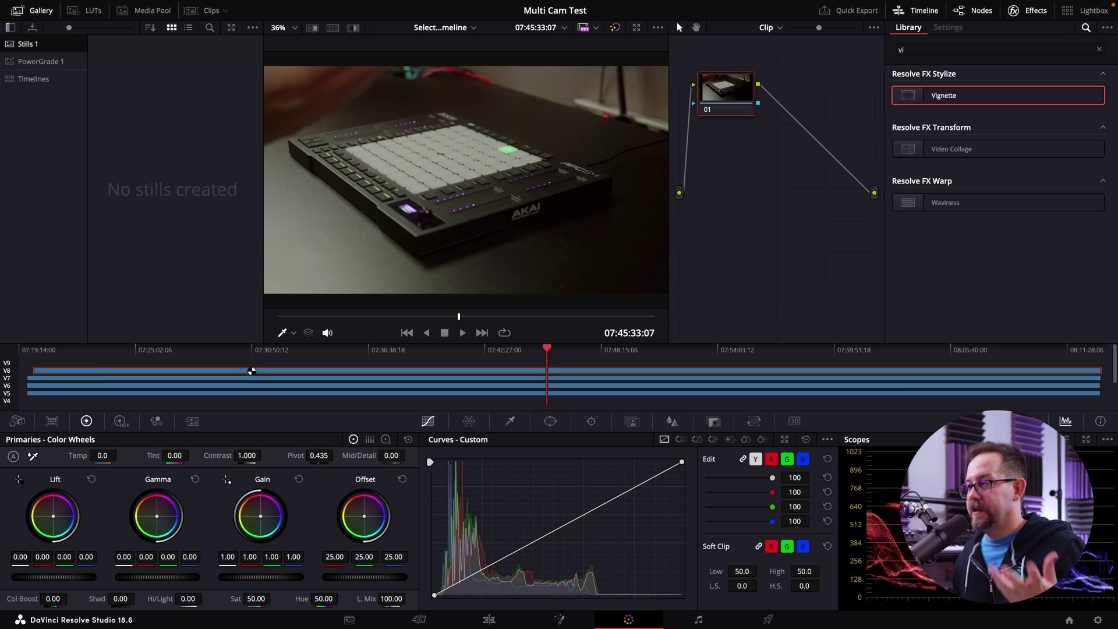
Step: Return to the Edit page and load the Main Edit timeline
click(500, 618)
click(900, 27)
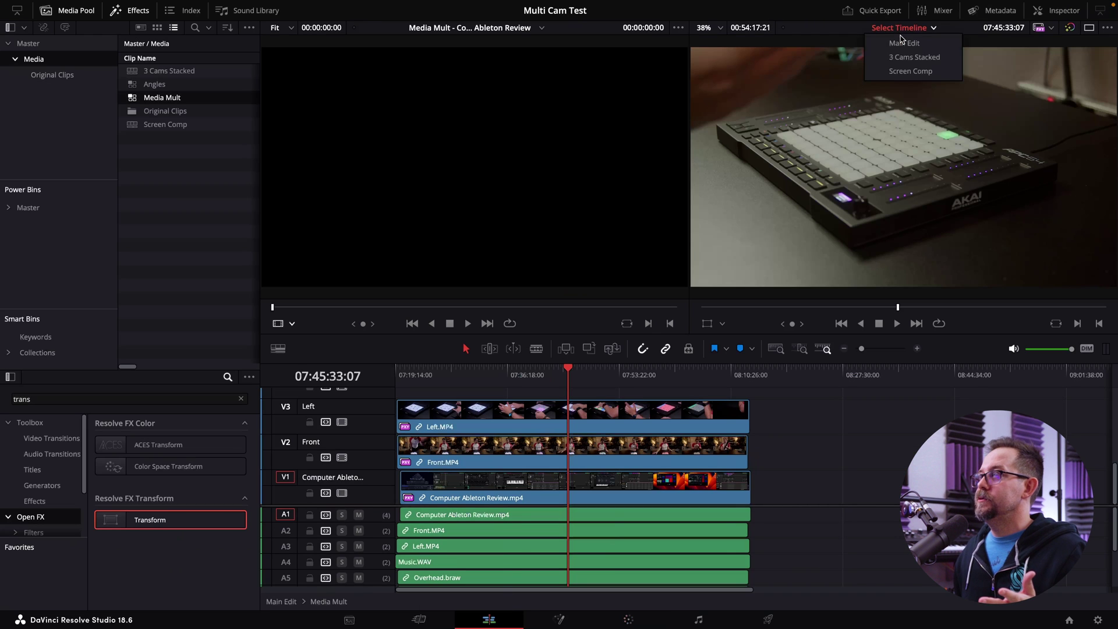
click(911, 45)
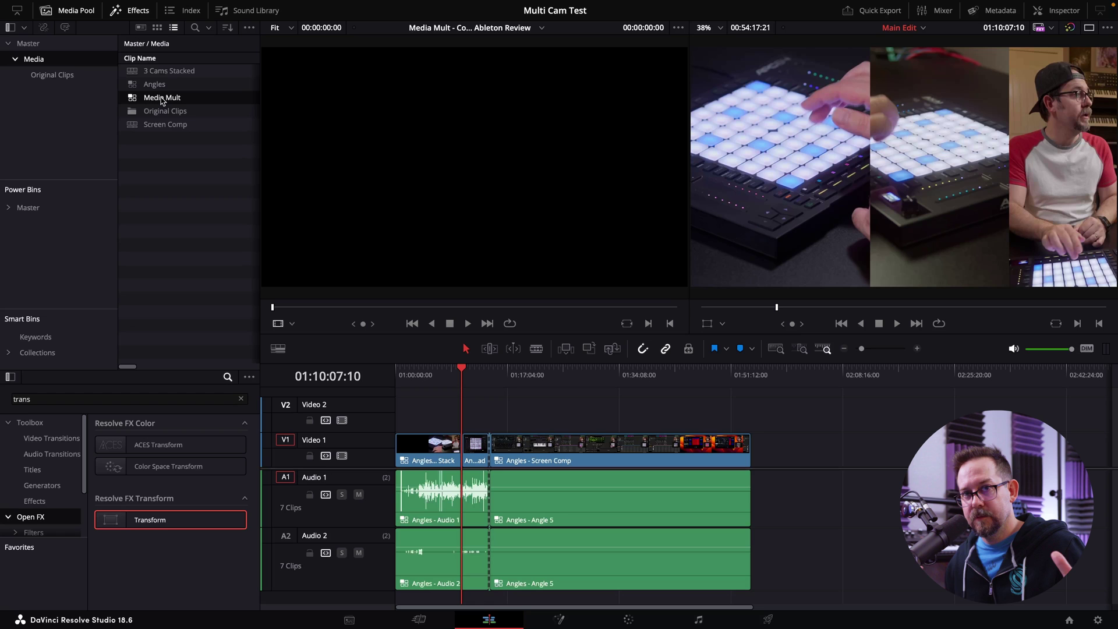
Step: Switch the long last video clip on V1 to the Left angle and the short Overhead clip to 3 Cam Stack
click(570, 450)
right_click(568, 450)
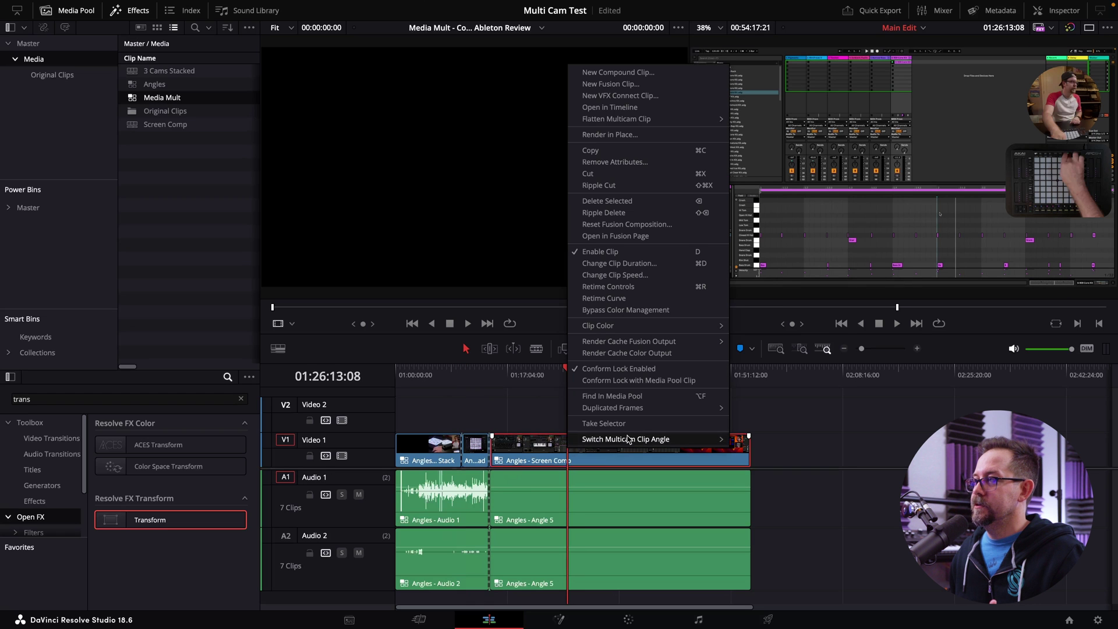
mouse_move(649, 443)
click(767, 451)
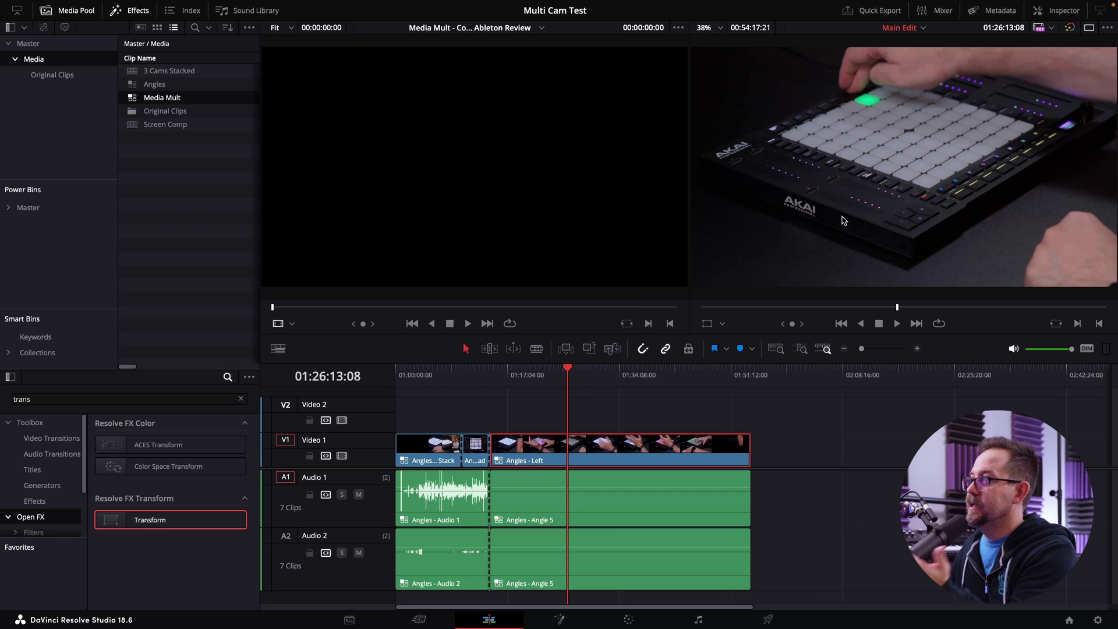
click(476, 450)
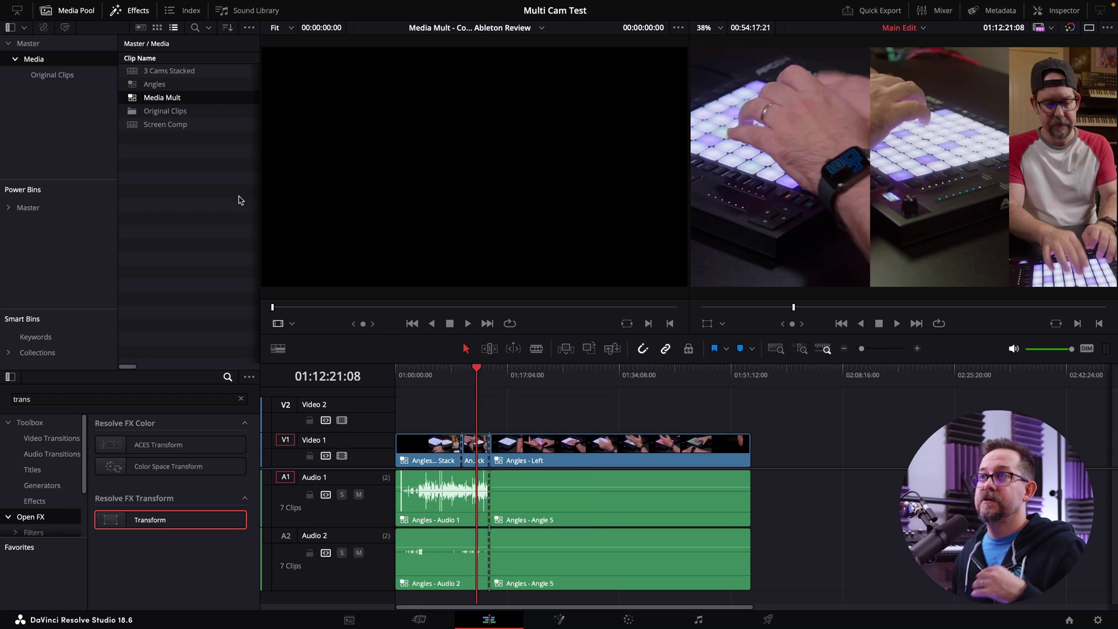
Step: Open the Angles multicam clip from the media pool in the timeline
click(164, 88)
right_click(164, 88)
click(193, 109)
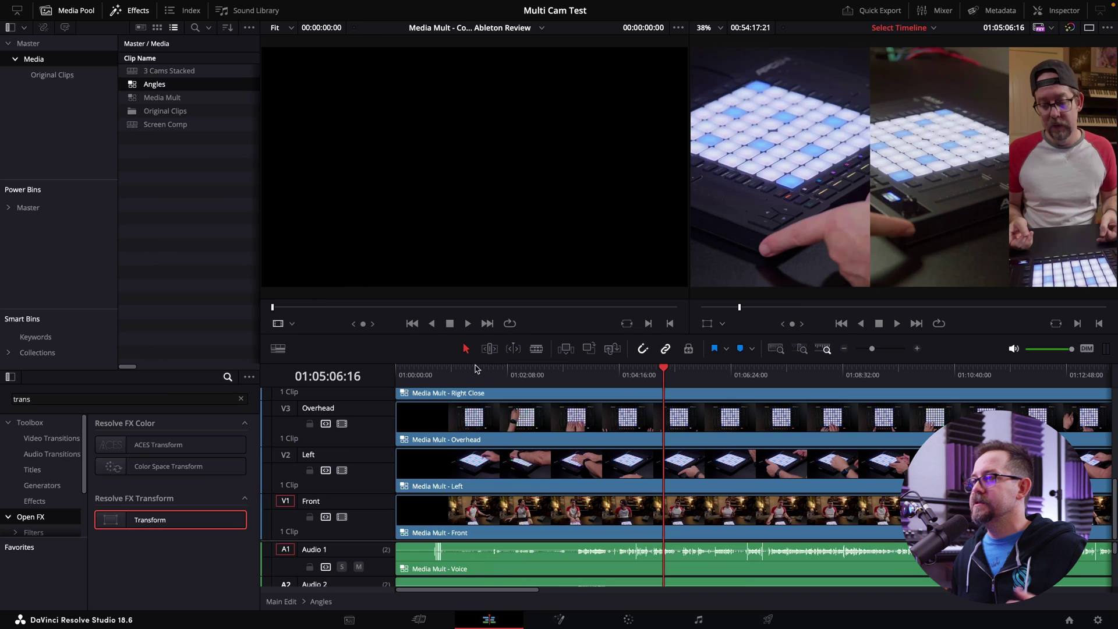
Step: Enable Voice Isolation on the Voice clip on A1, set its amount to 85, and open the clip's context options
click(802, 567)
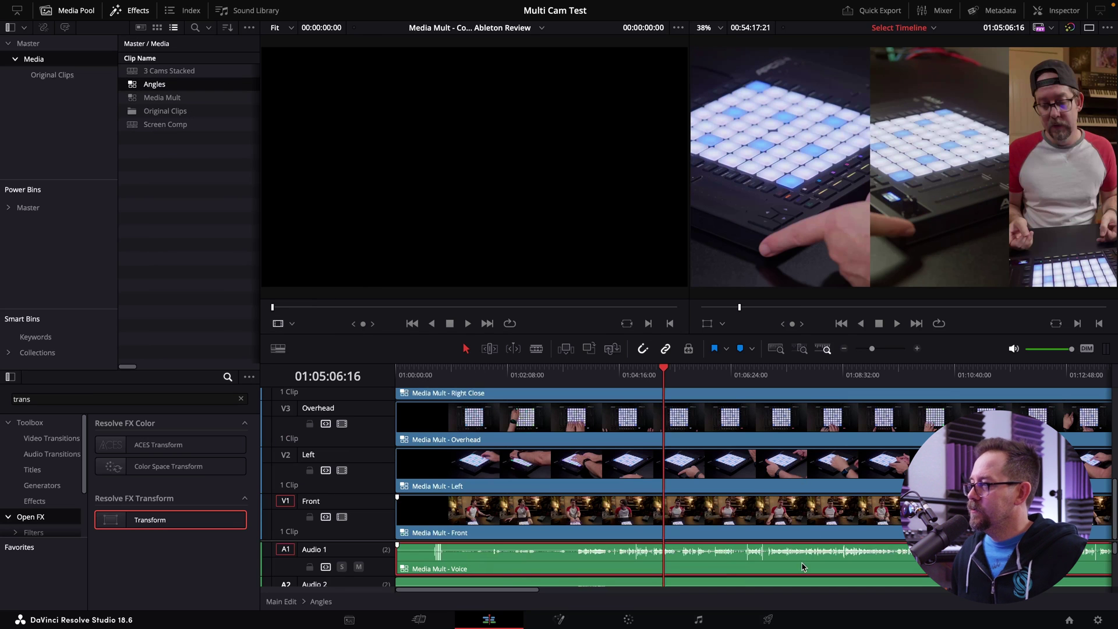
click(1055, 10)
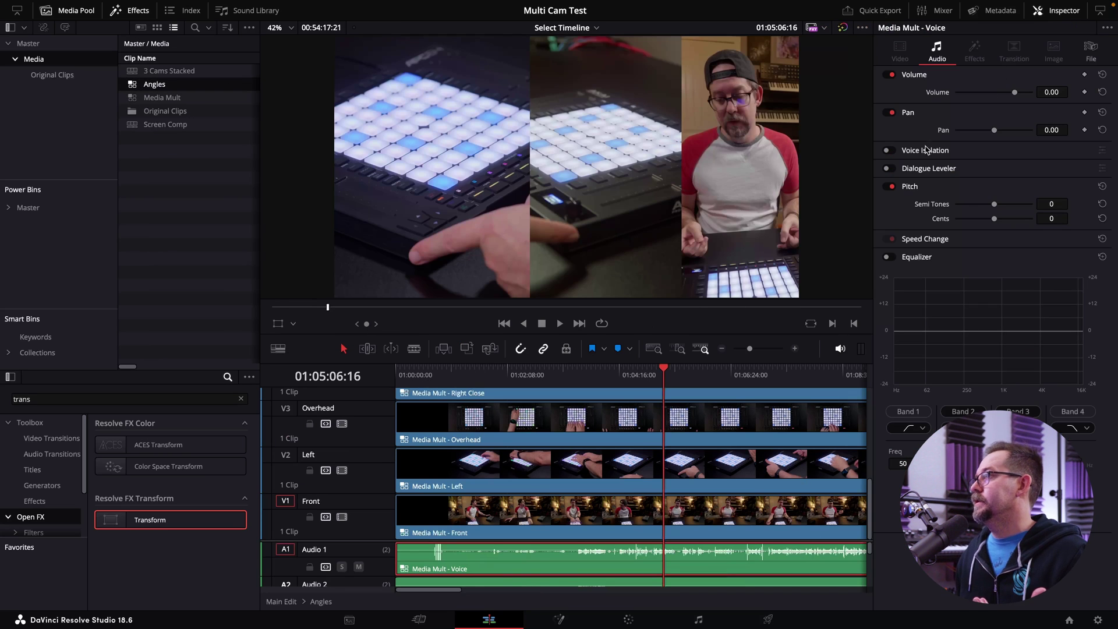
click(888, 151)
drag(1032, 168, 1023, 174)
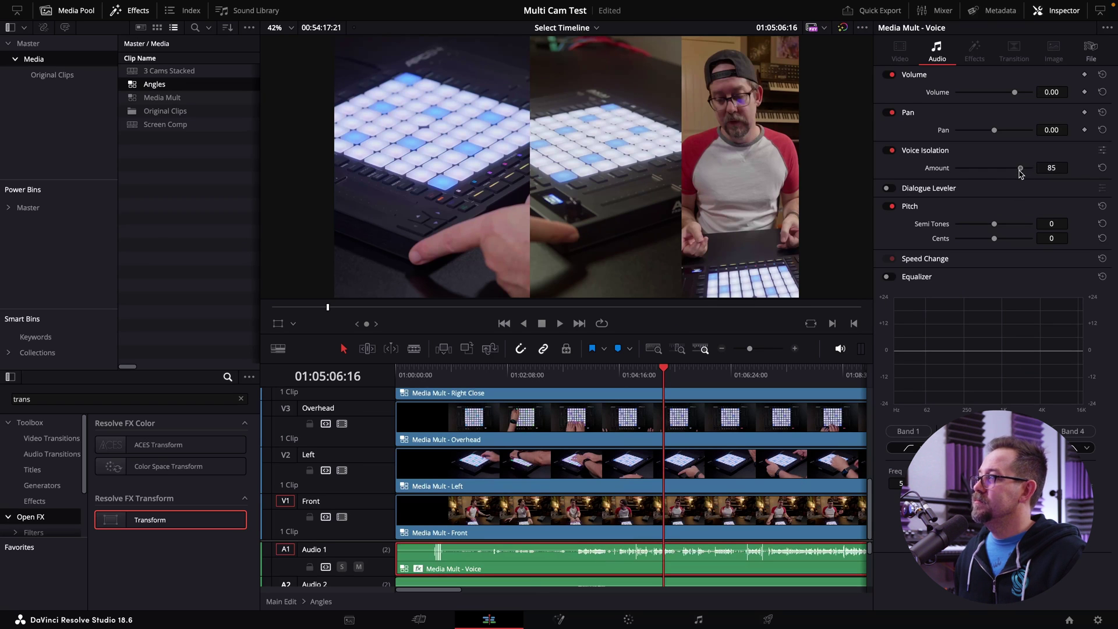
right_click(667, 571)
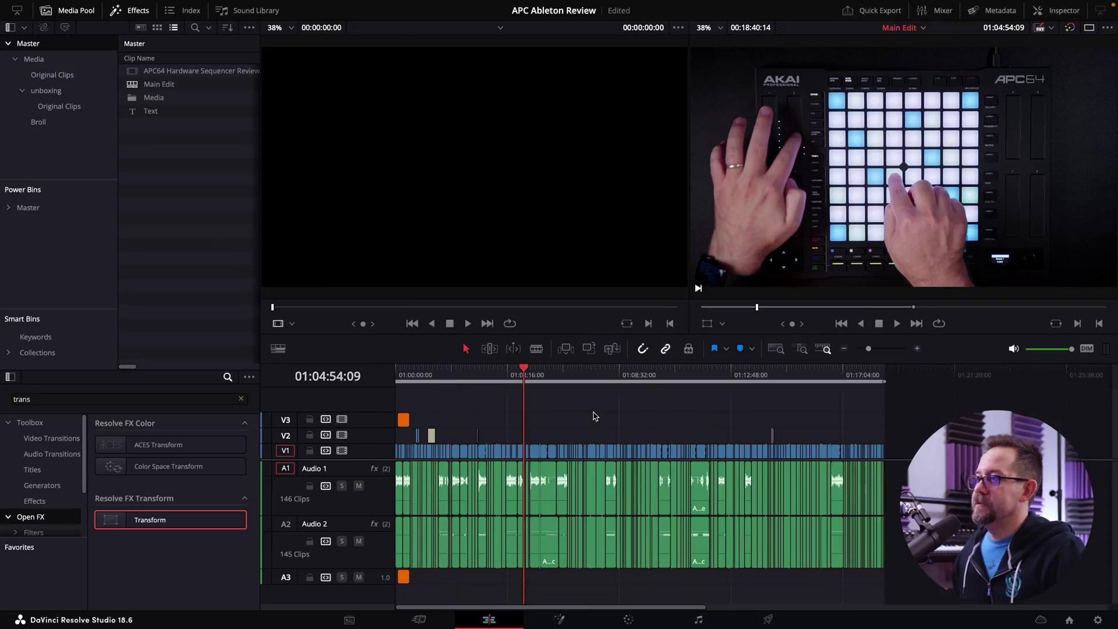
drag(564, 376, 817, 380)
key(ctrl+equal)
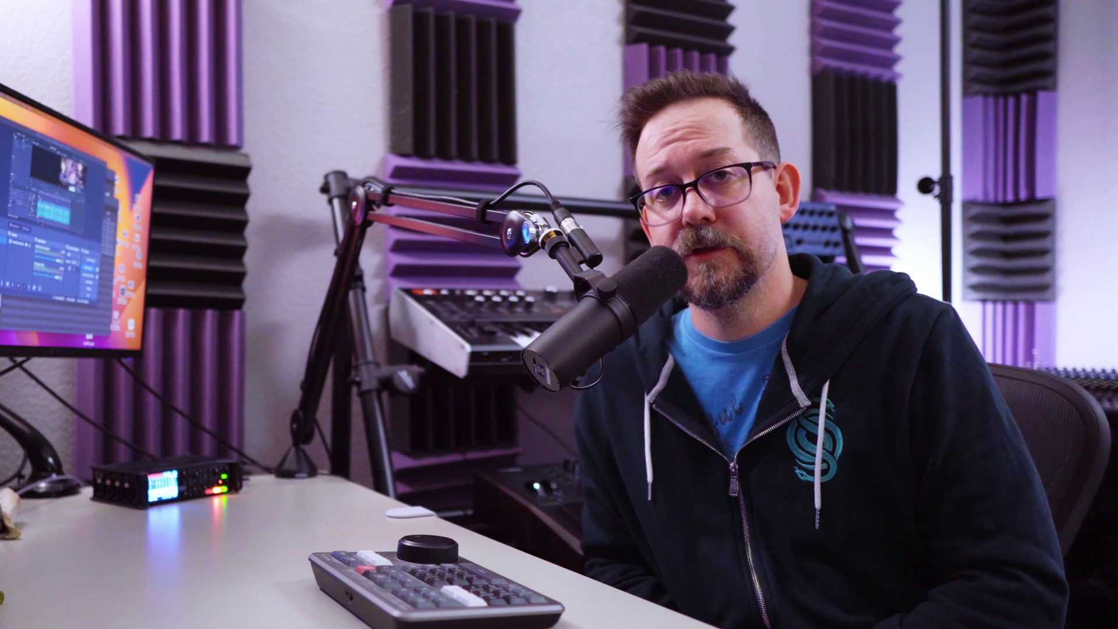